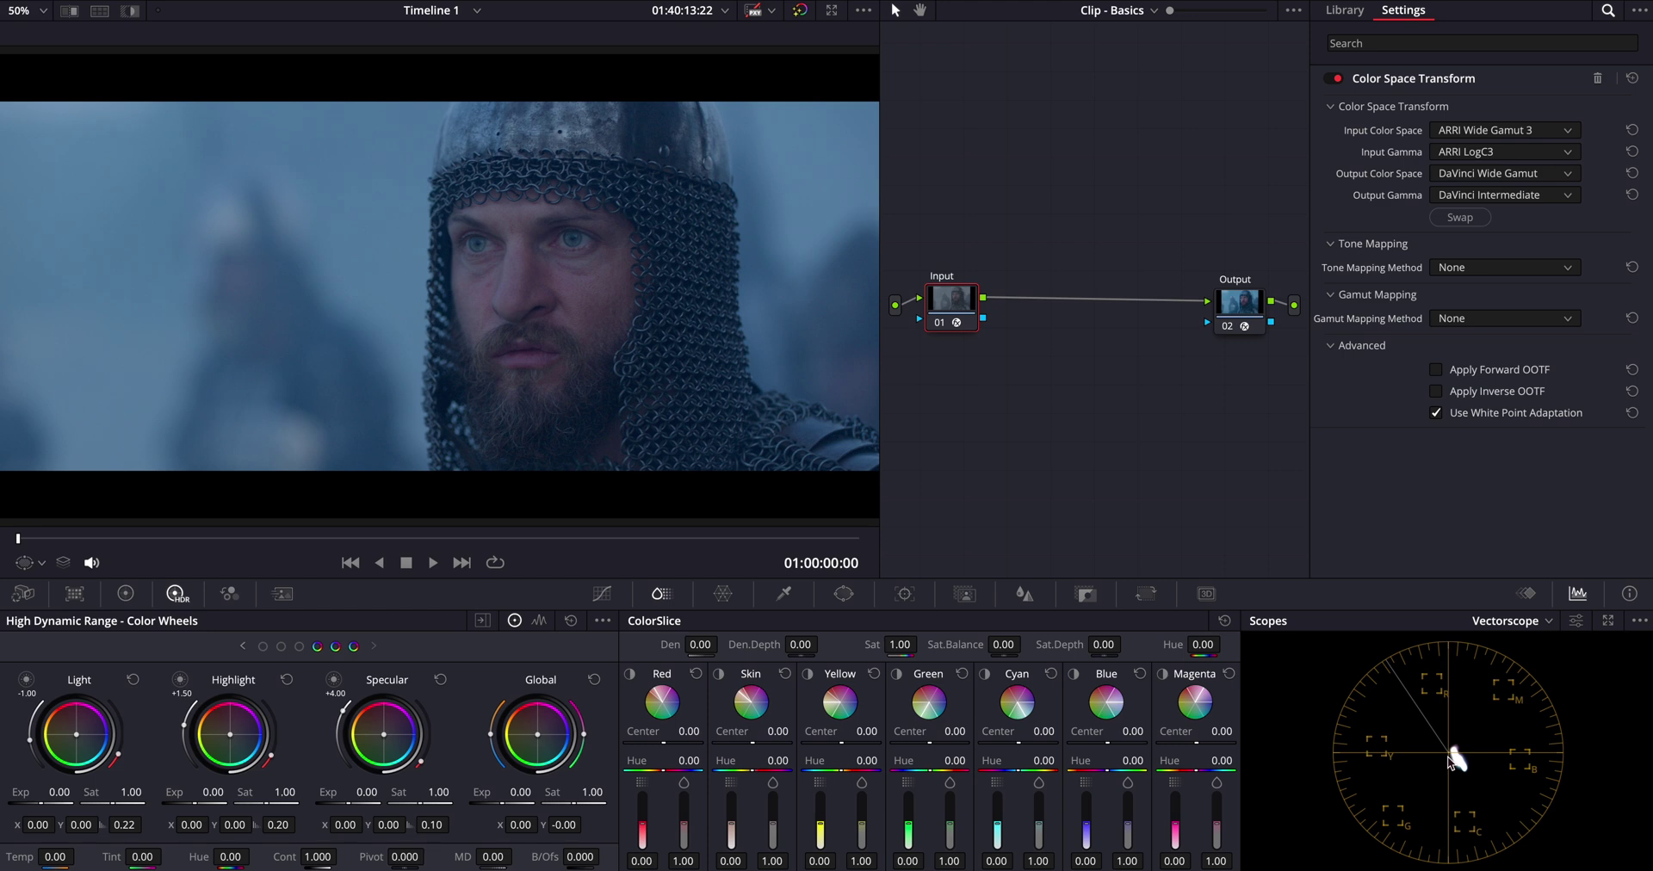
Step: Show the Color Management settings: DaVinci YRGB, DaVinci WG/Intermediate timeline, Rec.709 Gamma 2.4 output
{"action": "key", "text": "shift+9"}
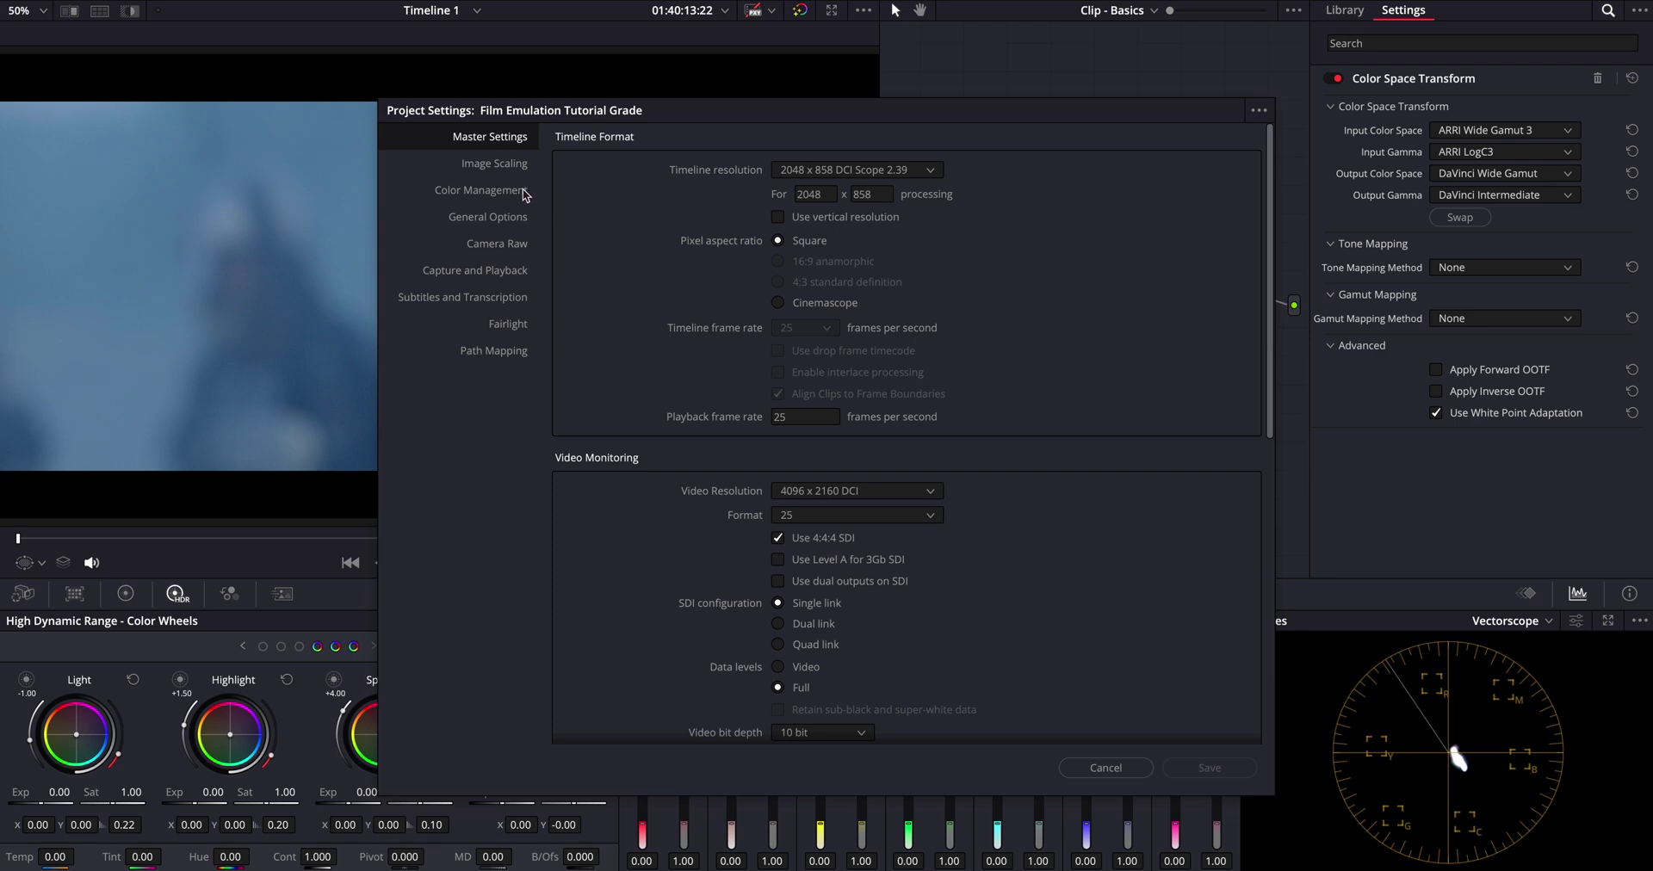
{"action": "left_click", "coordinate": [500, 193]}
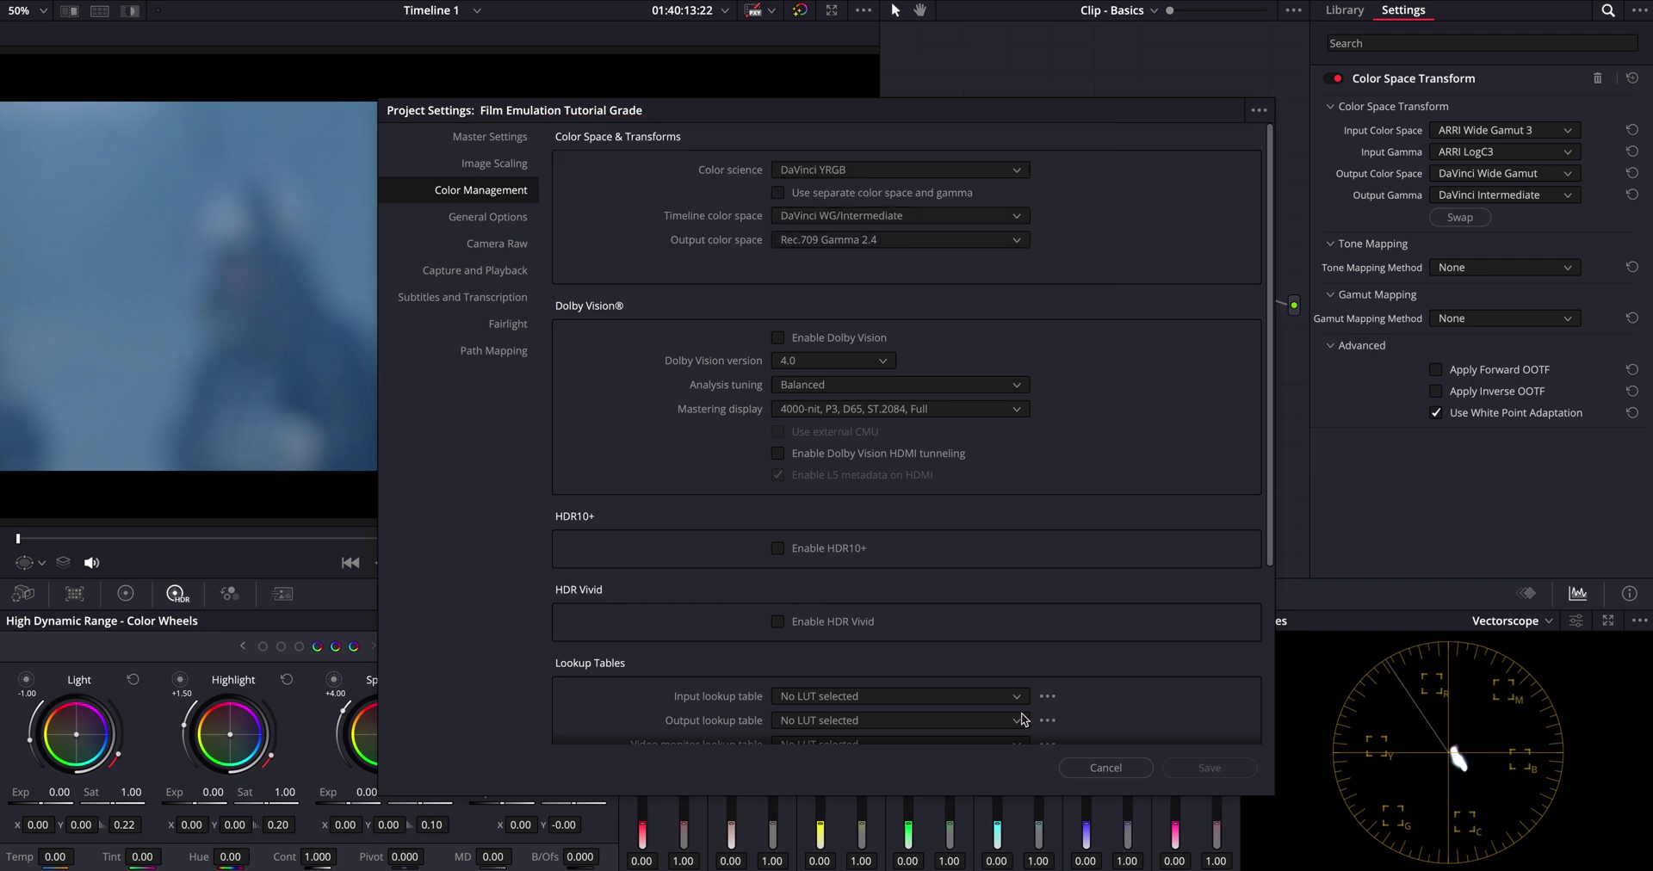
Step: Close Project Settings unchanged and inspect Output node 02's DaVinci WG/Intermediate to Rec.709 Gamma 2.4 transform
{"action": "left_click", "coordinate": [1084, 769]}
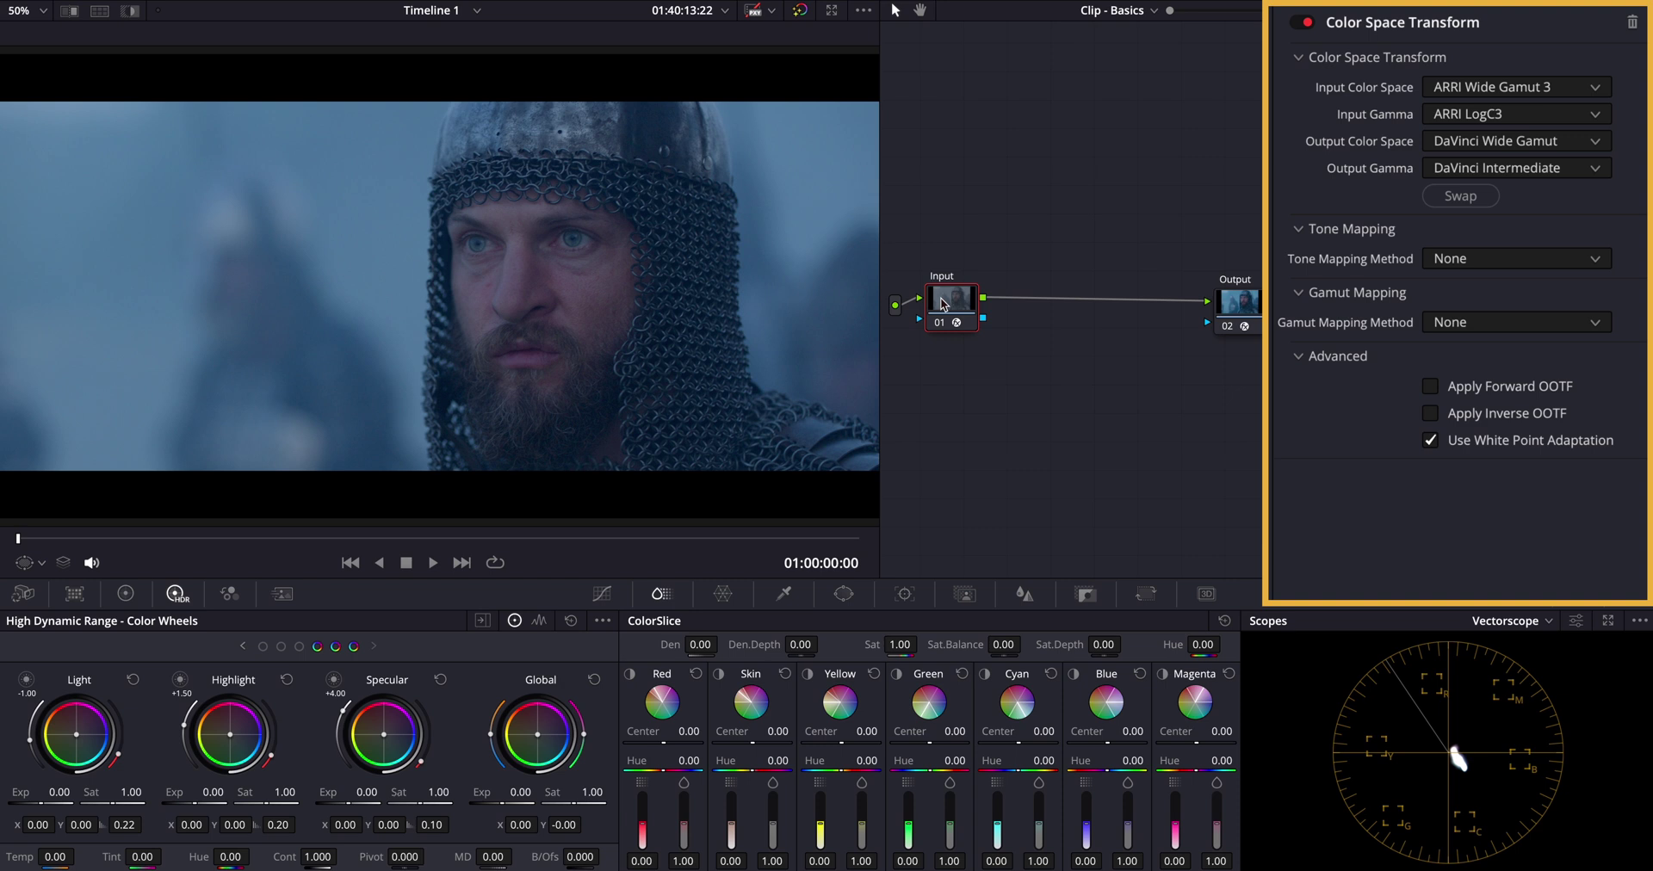
{"action": "left_click", "coordinate": [1237, 304]}
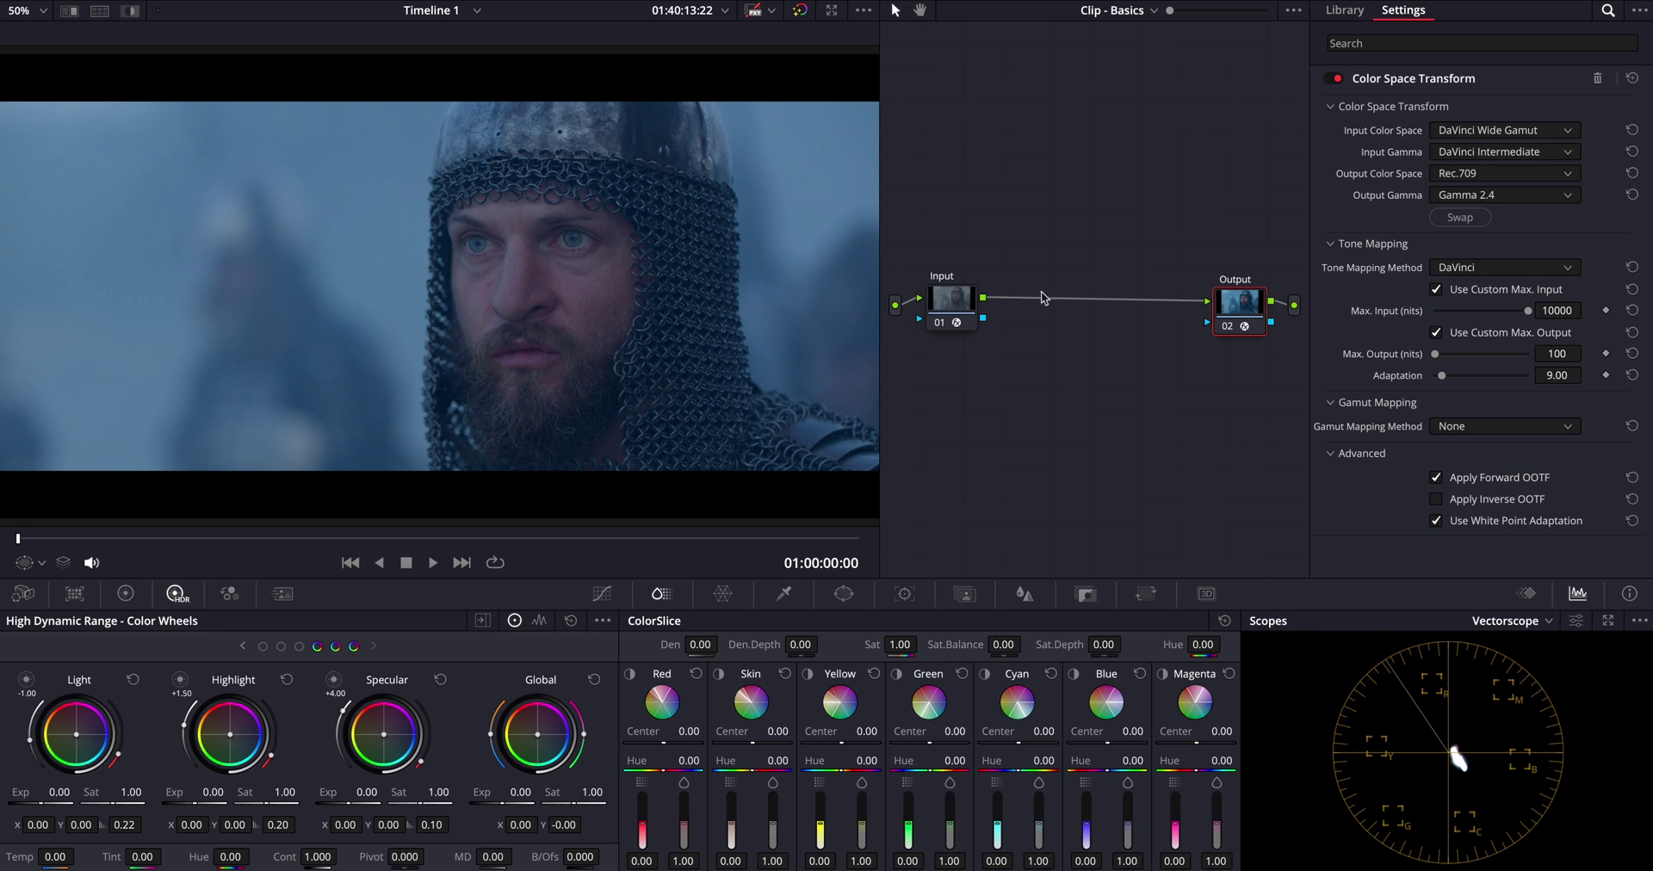
Step: Add a serial node labelled Balance after the input and shift its Global wheel to X -0.04
{"action": "left_click", "coordinate": [963, 303]}
{"action": "right_click", "coordinate": [963, 303]}
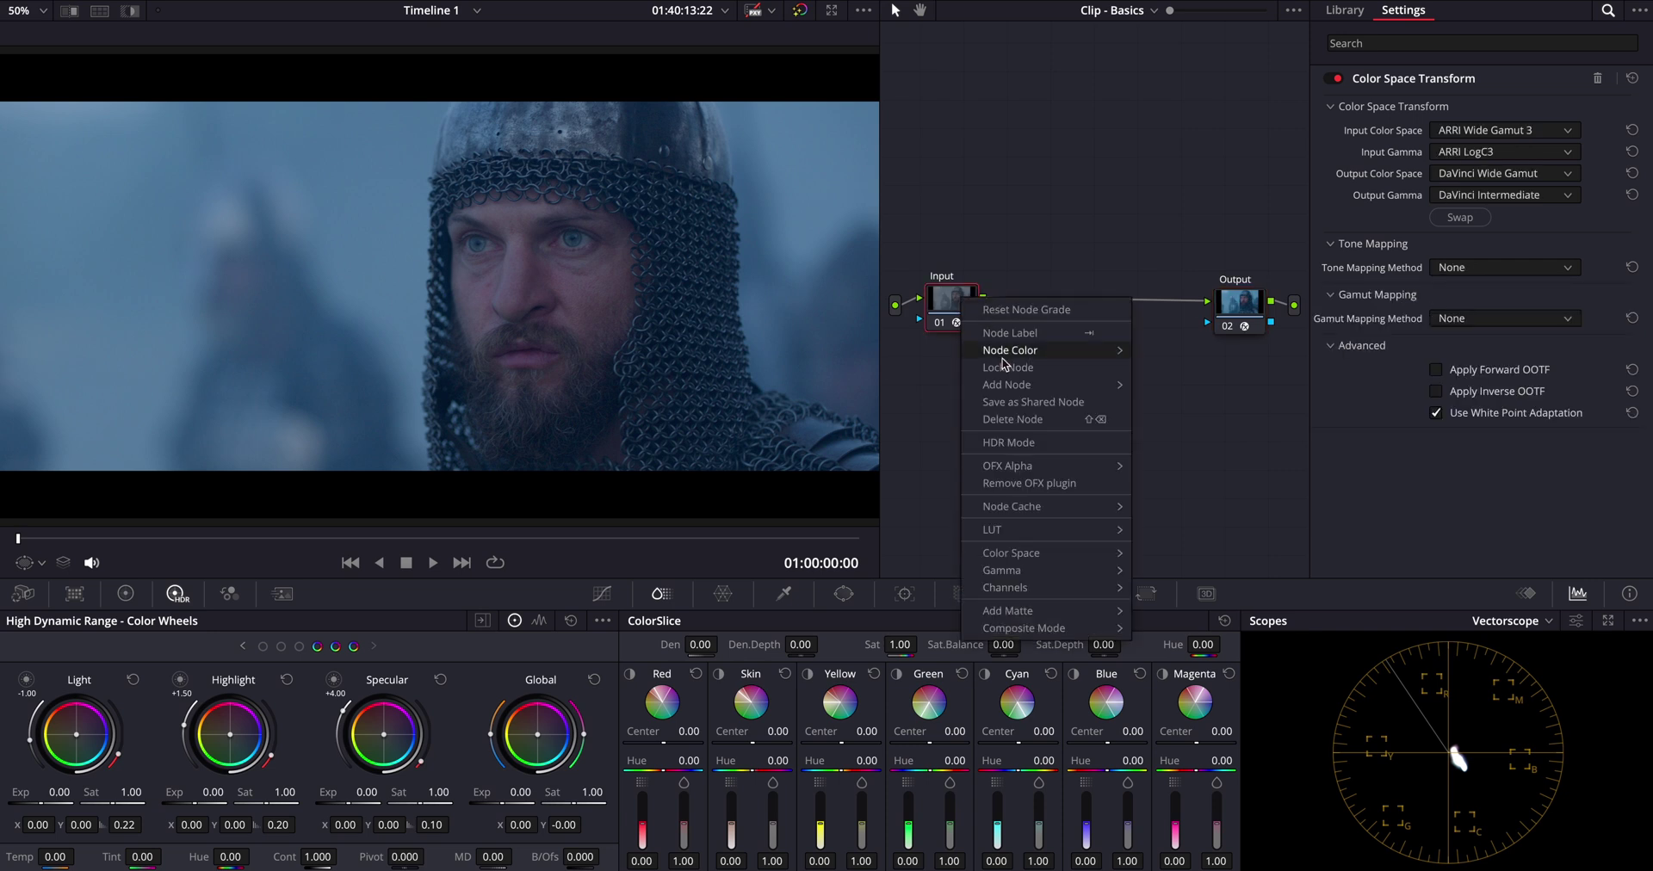
{"action": "mouse_move", "coordinate": [1059, 385]}
{"action": "left_click", "coordinate": [1198, 388]}
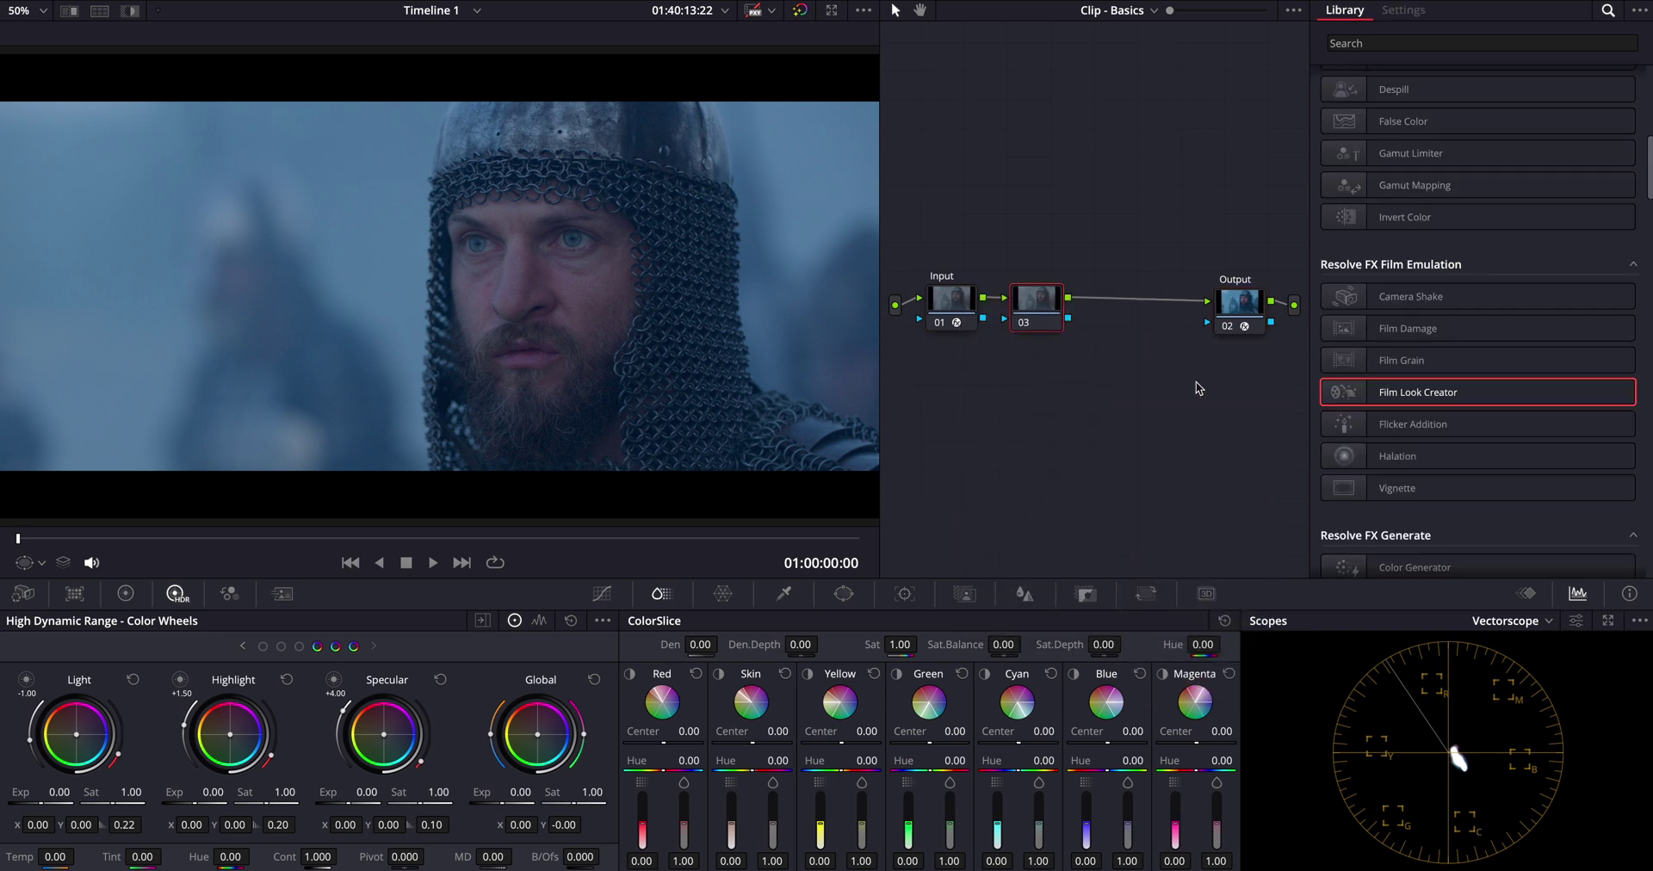
{"action": "type", "text": "Balance"}
{"action": "mouse_move", "coordinate": [550, 740]}
{"action": "left_click_drag", "start_coordinate": [538, 735], "coordinate": [528, 730]}
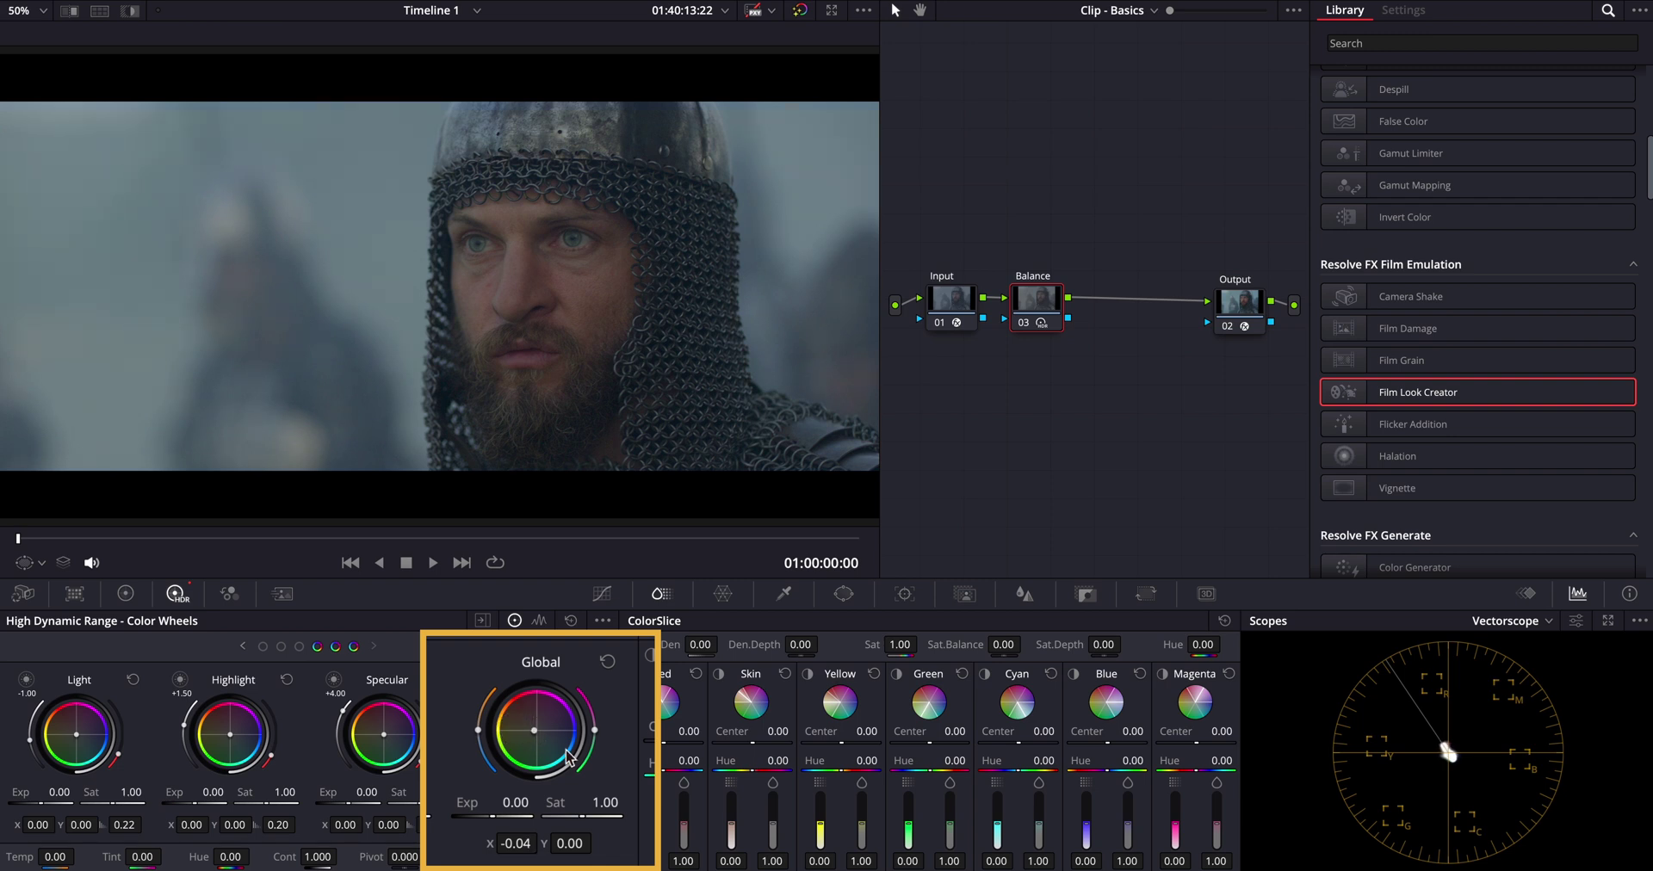
Step: Toggle the Balance node off and on to compare before and after
{"action": "left_click", "coordinate": [1024, 326]}
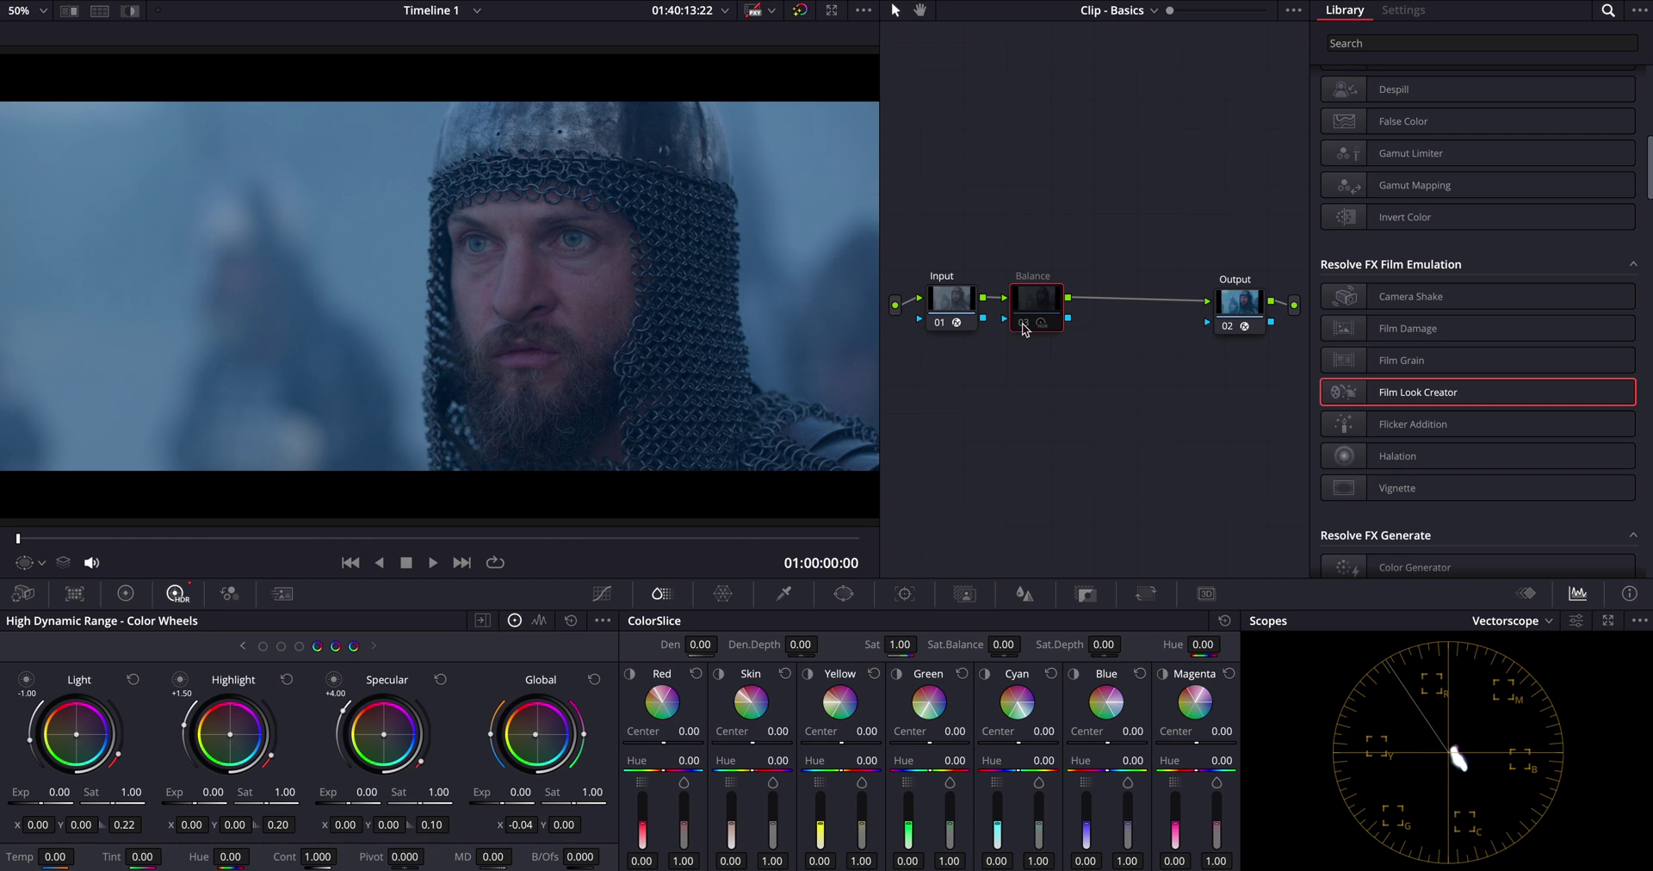
{"action": "left_click", "coordinate": [1025, 327]}
{"action": "left_click", "coordinate": [1025, 328]}
{"action": "left_click", "coordinate": [1024, 327]}
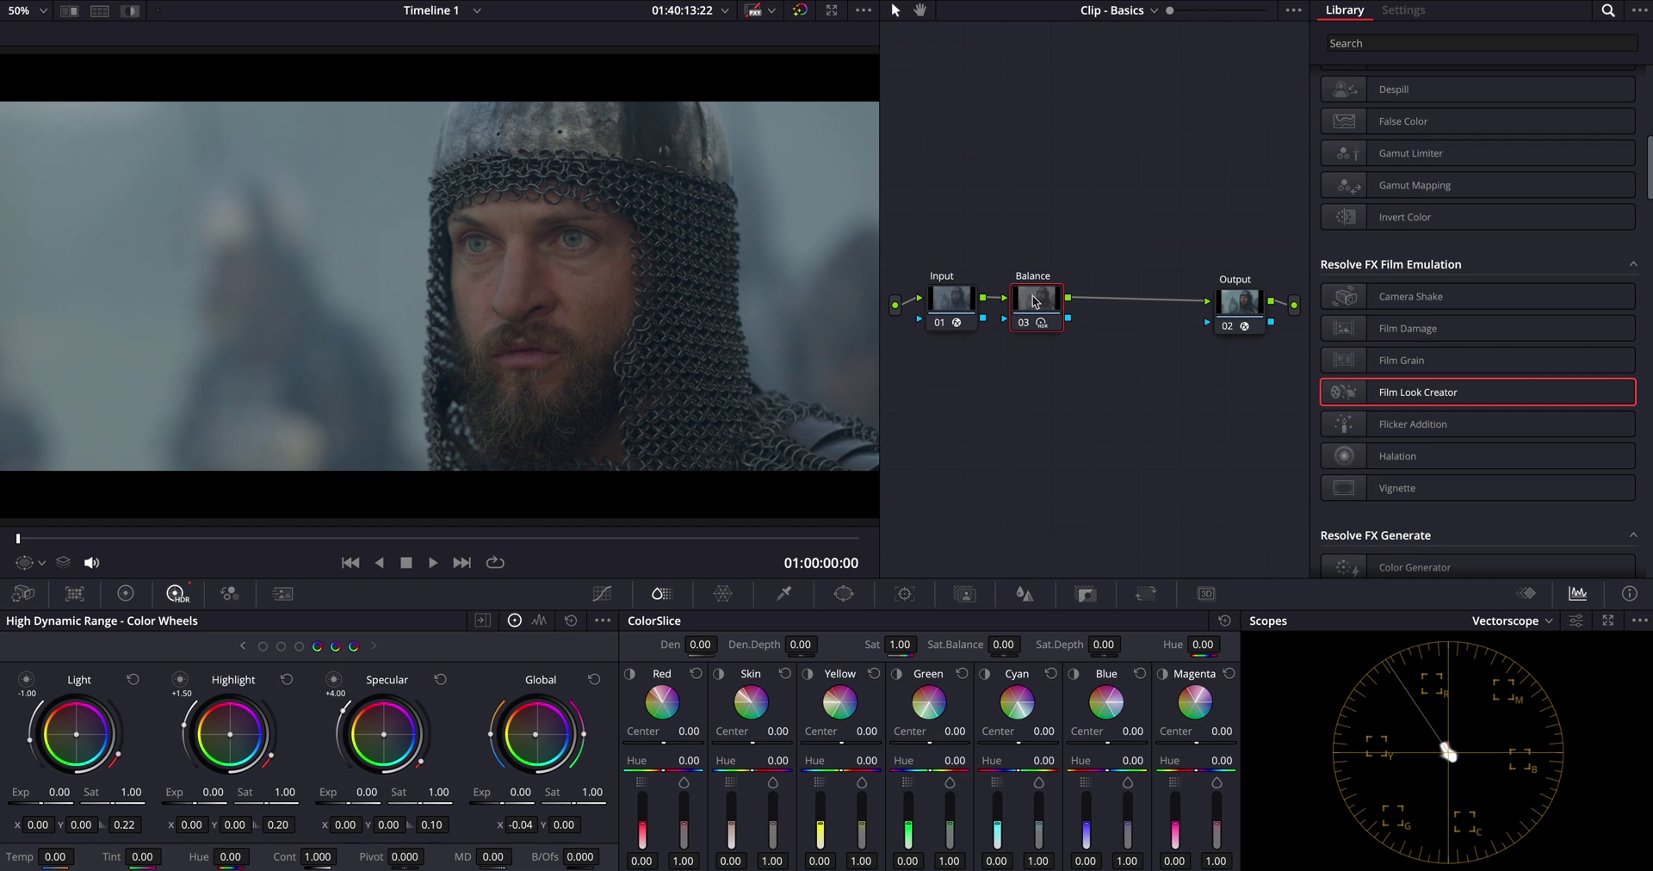
{"action": "right_click", "coordinate": [1032, 296]}
Step: Add a serial node after Balance labelled Contrast
{"action": "mouse_move", "coordinate": [1125, 387]}
{"action": "left_click", "coordinate": [1253, 394]}
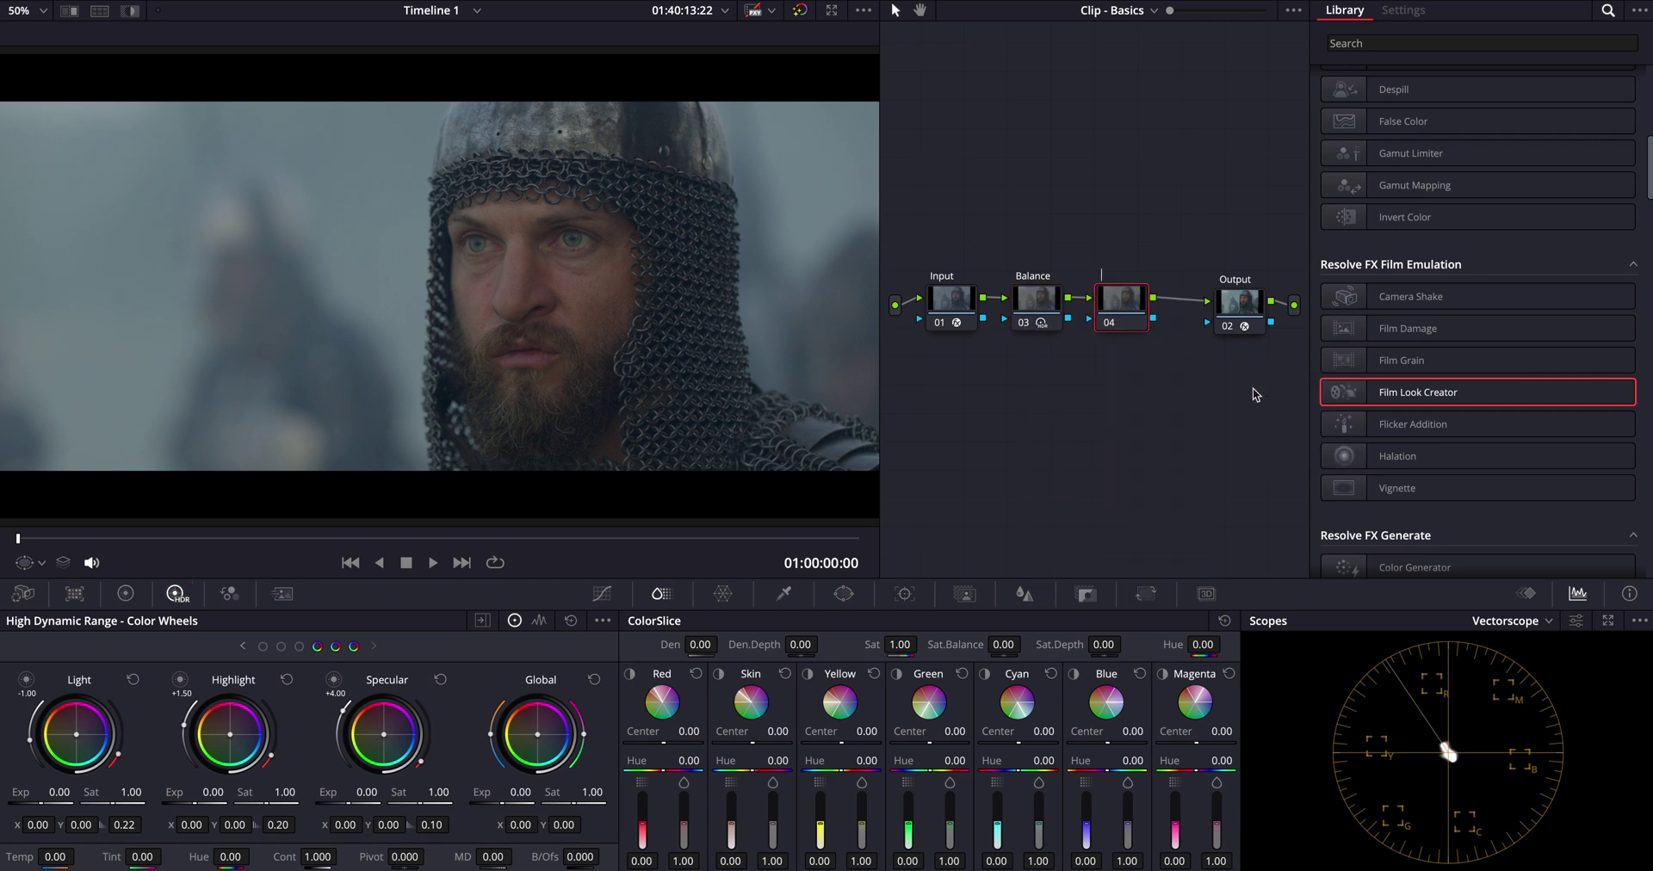
{"action": "type", "text": "Contrast"}
{"action": "key", "text": "Return"}
Step: Shape an S-curve in the Contrast node's custom curves for stronger contrast
{"action": "left_click", "coordinate": [603, 594]}
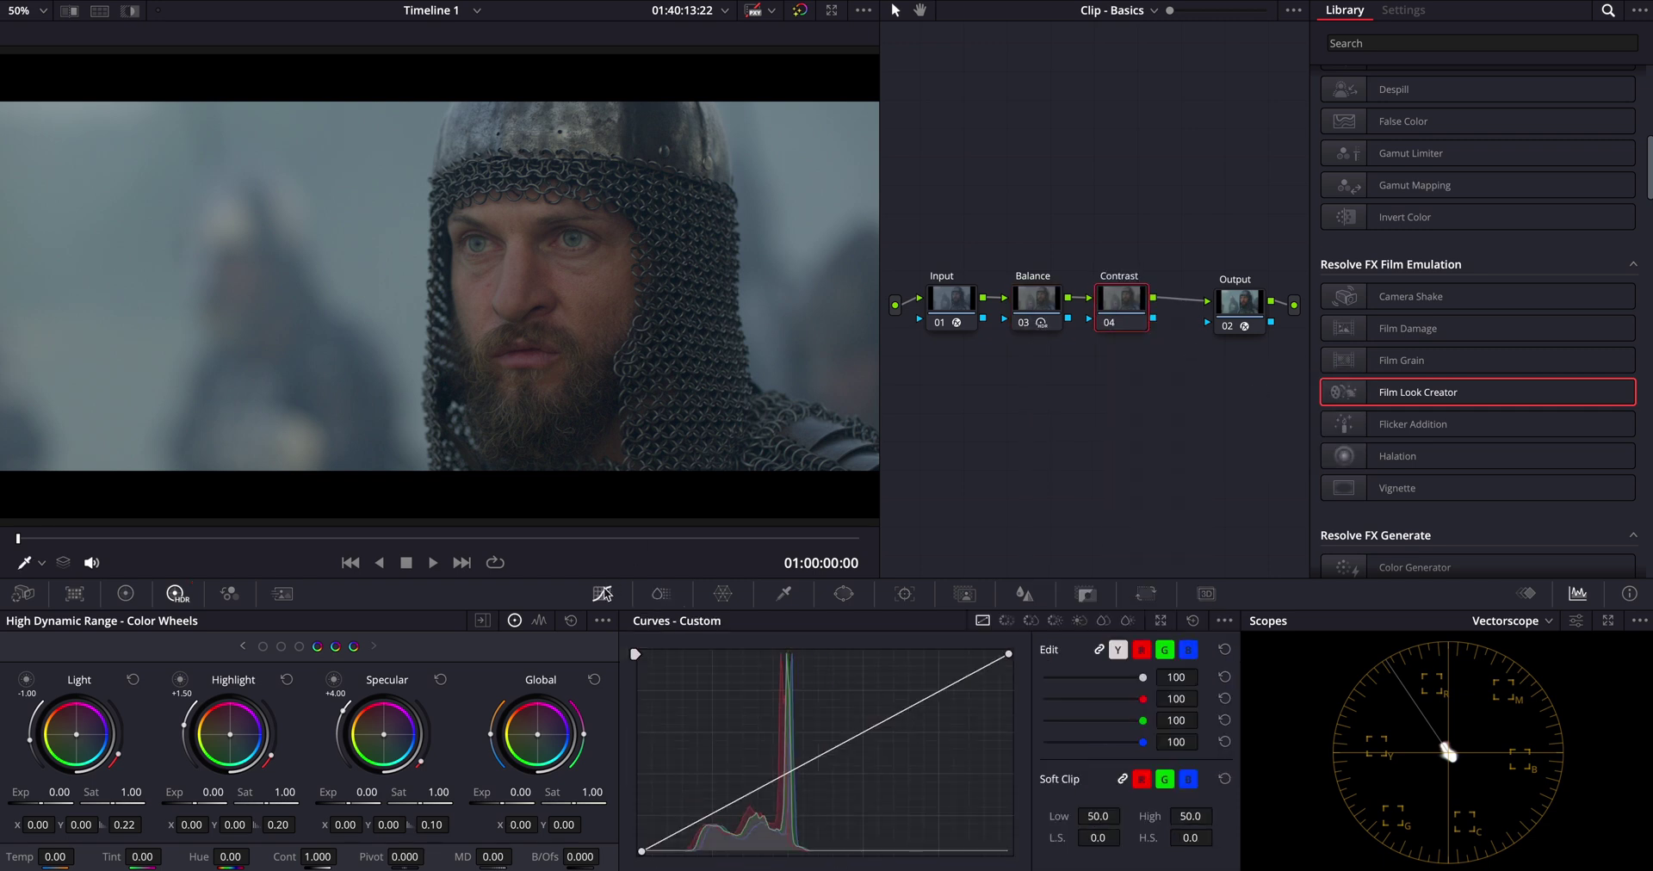
{"action": "left_click", "coordinate": [764, 766]}
{"action": "left_click_drag", "start_coordinate": [642, 851], "coordinate": [641, 835]}
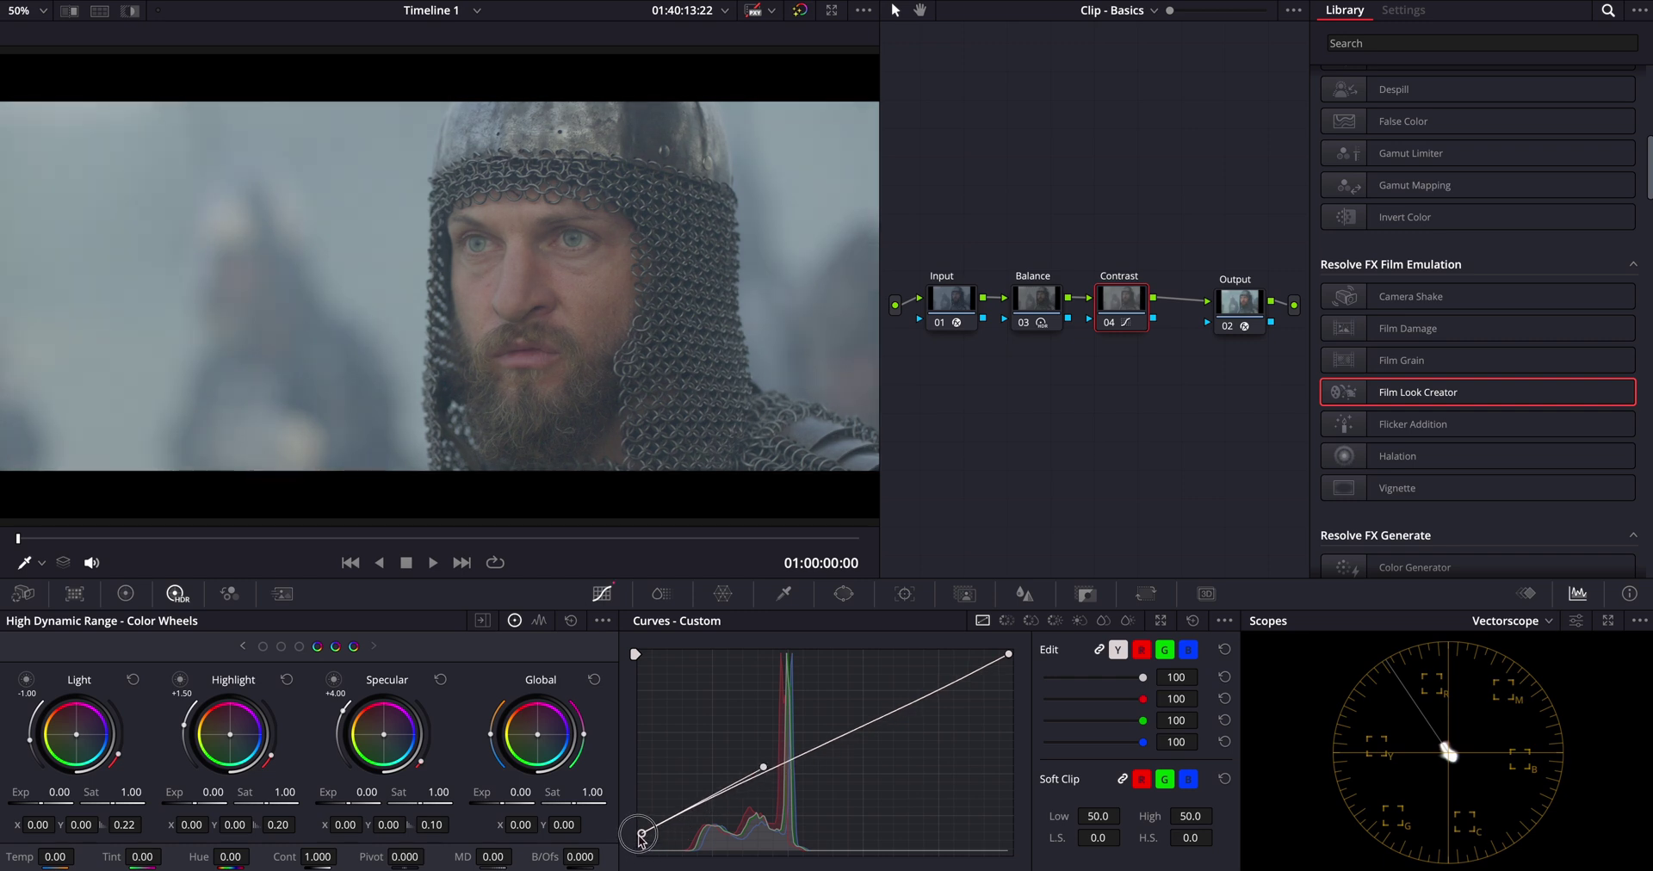
{"action": "left_click_drag", "start_coordinate": [764, 766], "coordinate": [800, 829]}
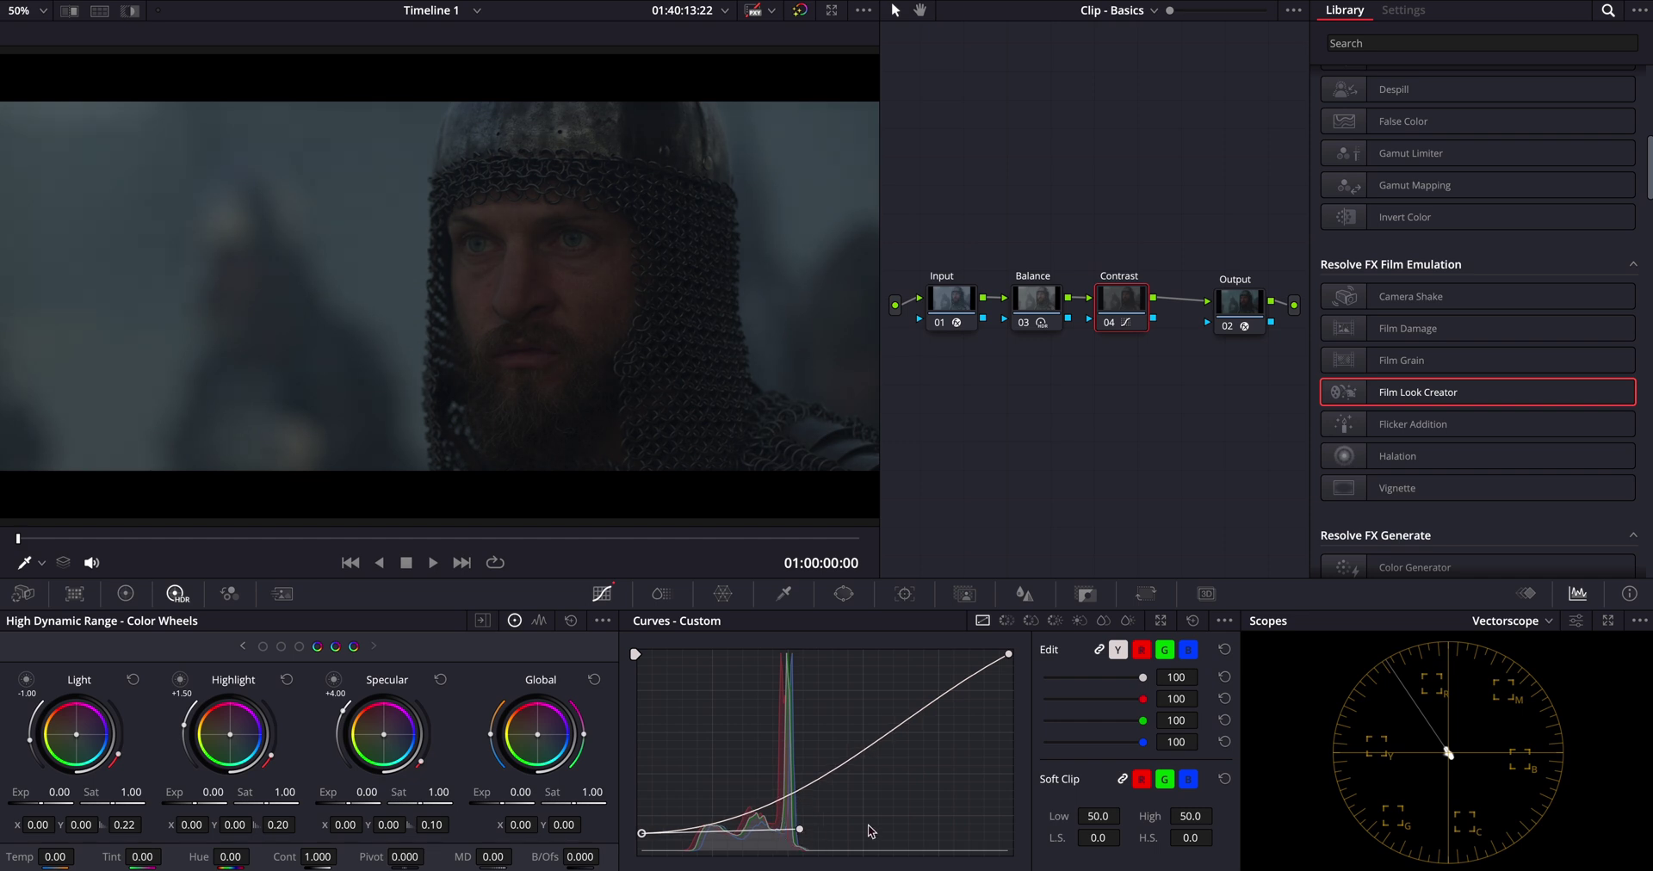
{"action": "left_click_drag", "start_coordinate": [887, 728], "coordinate": [752, 711]}
{"action": "left_click_drag", "start_coordinate": [1008, 654], "coordinate": [1010, 677]}
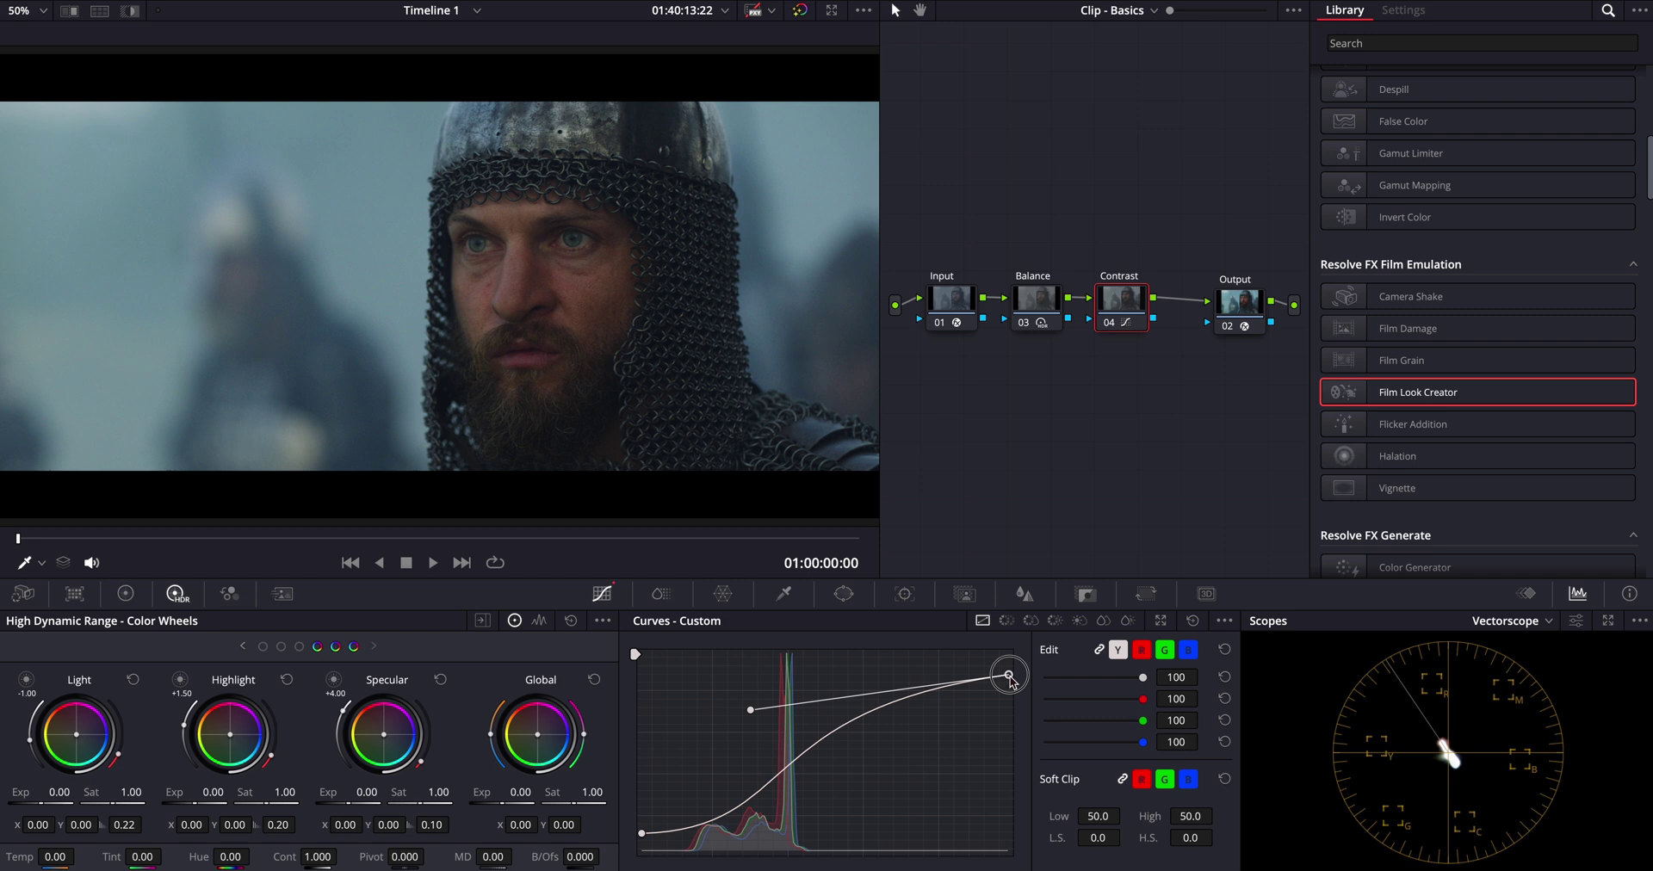
{"action": "left_click_drag", "start_coordinate": [751, 709], "coordinate": [768, 680]}
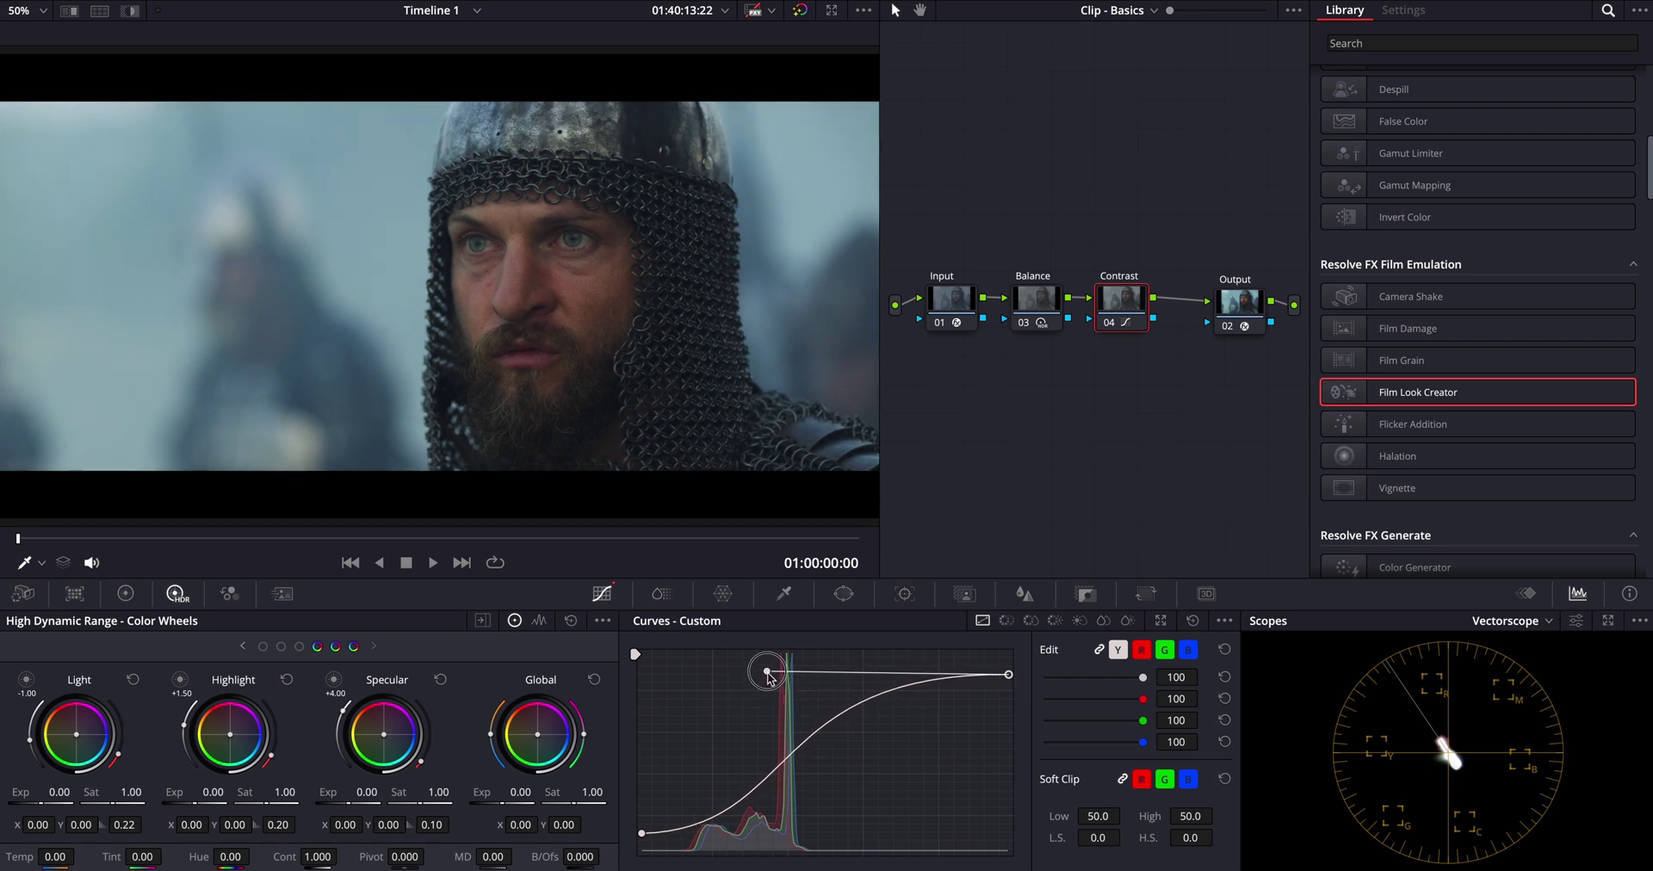
{"action": "left_click_drag", "start_coordinate": [769, 678], "coordinate": [766, 676]}
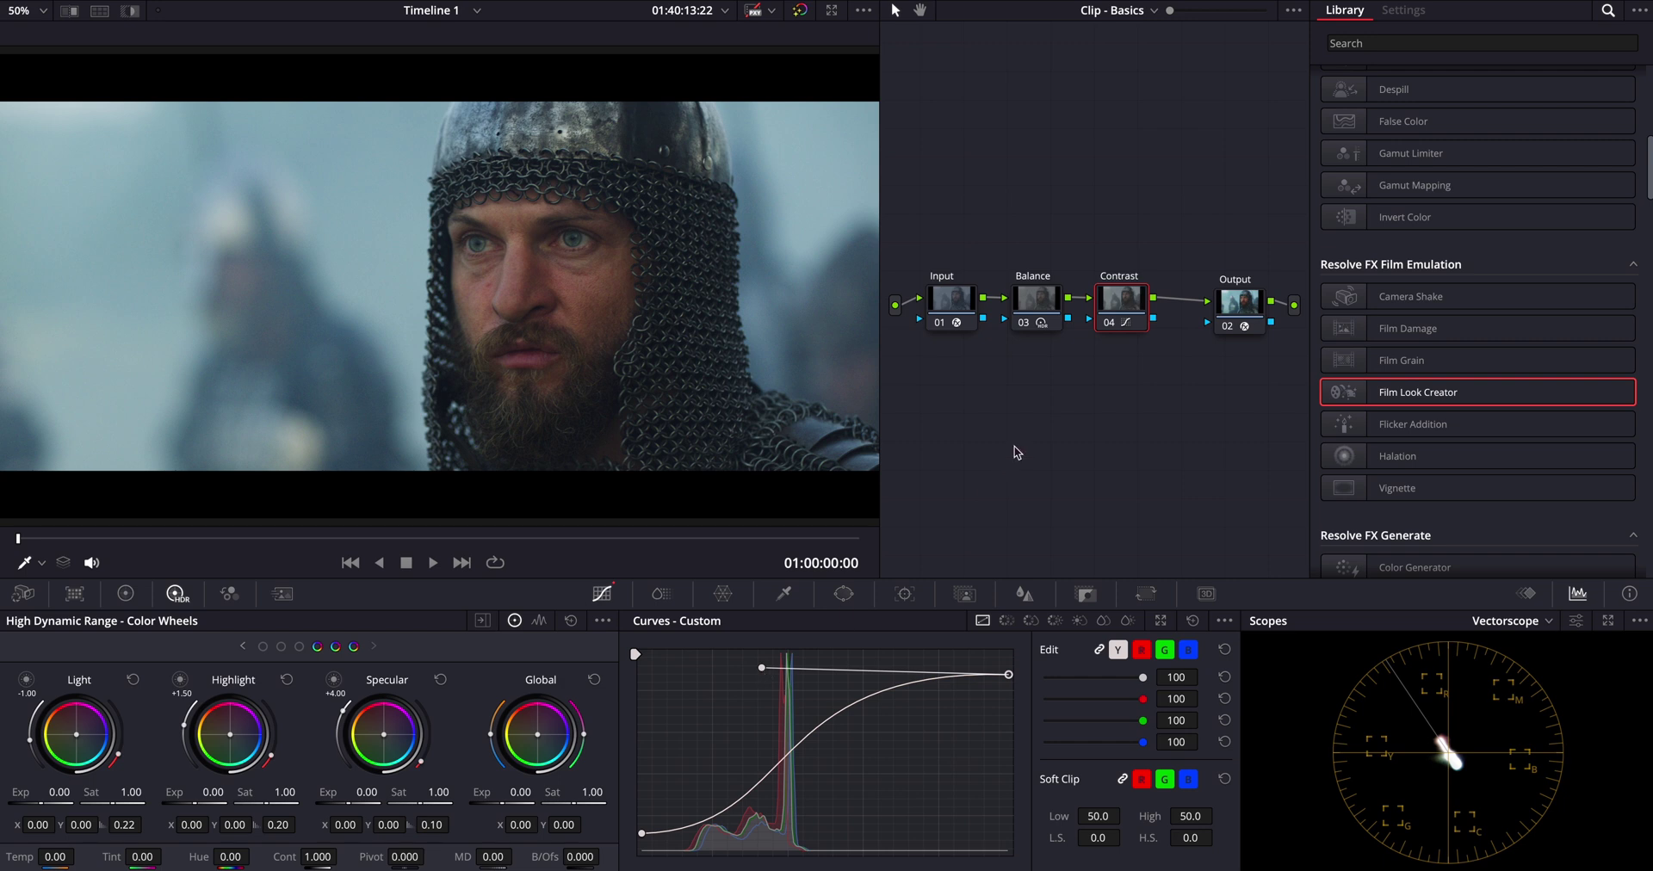
Step: Toggle the Contrast node to compare, then select the Input, Balance and Contrast nodes
{"action": "left_click", "coordinate": [1111, 324]}
{"action": "left_click", "coordinate": [1111, 324]}
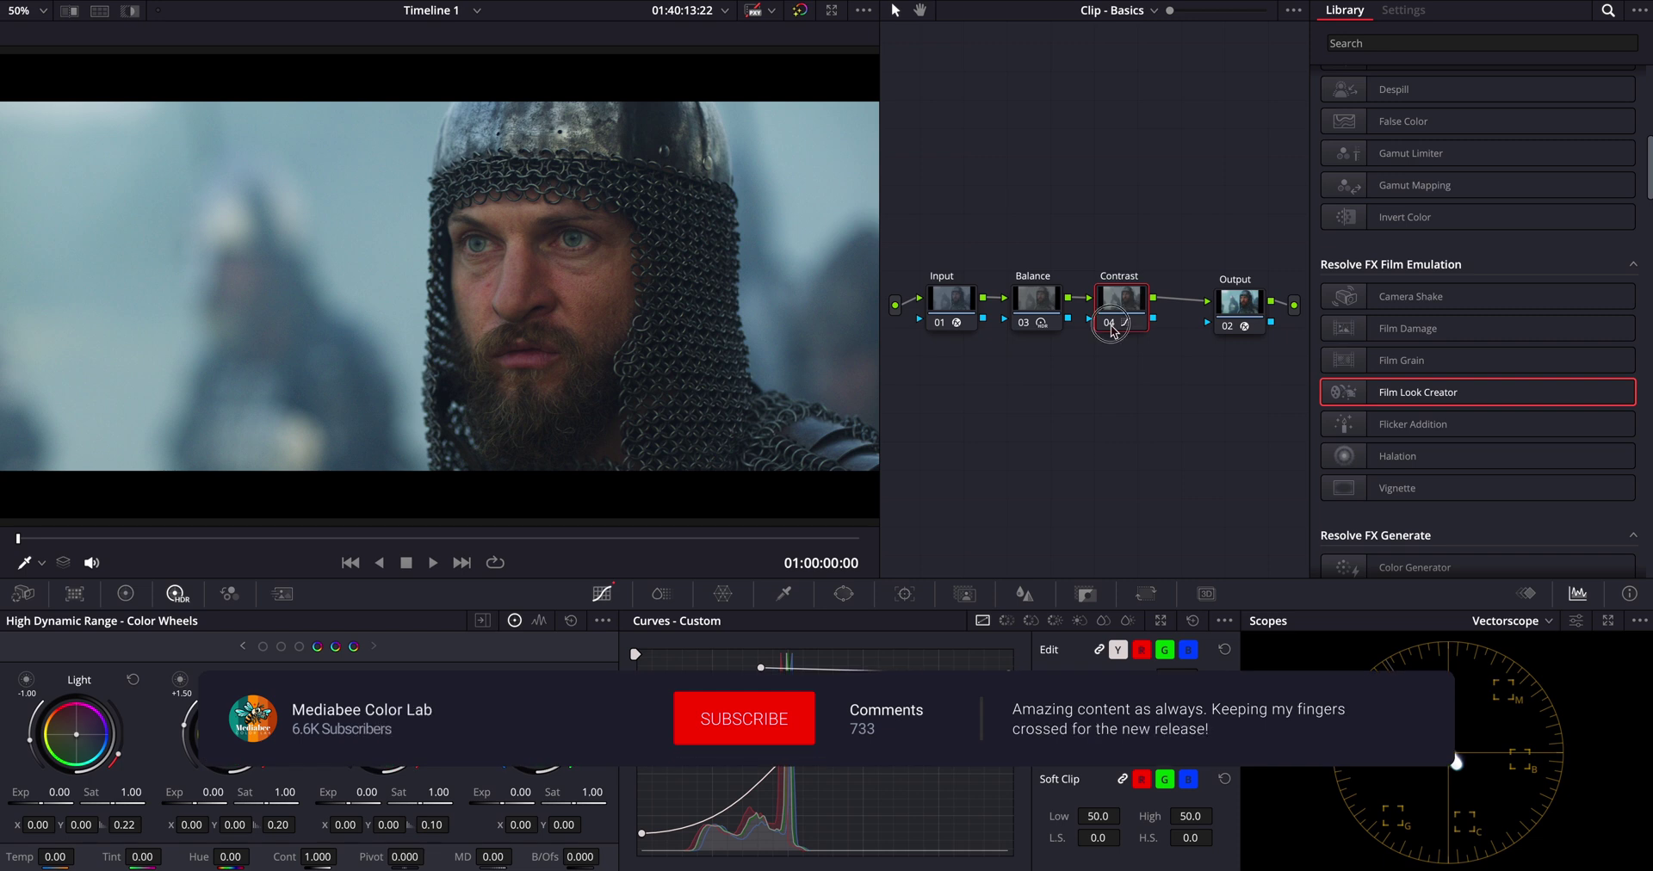
{"action": "left_click", "coordinate": [1111, 324]}
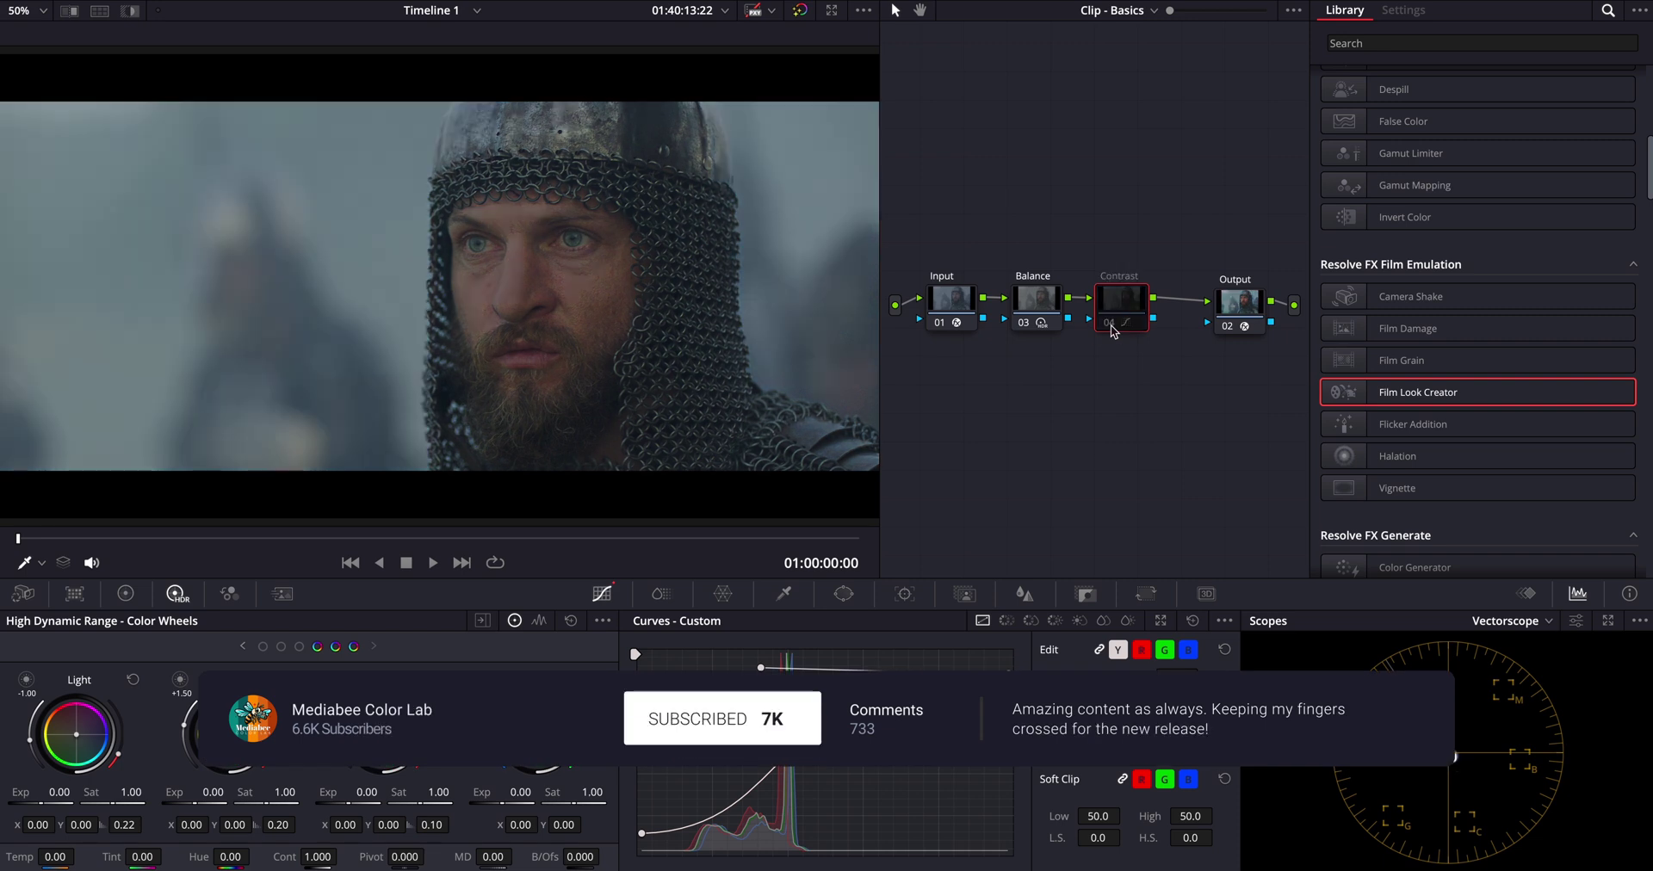
{"action": "left_click", "coordinate": [1110, 328]}
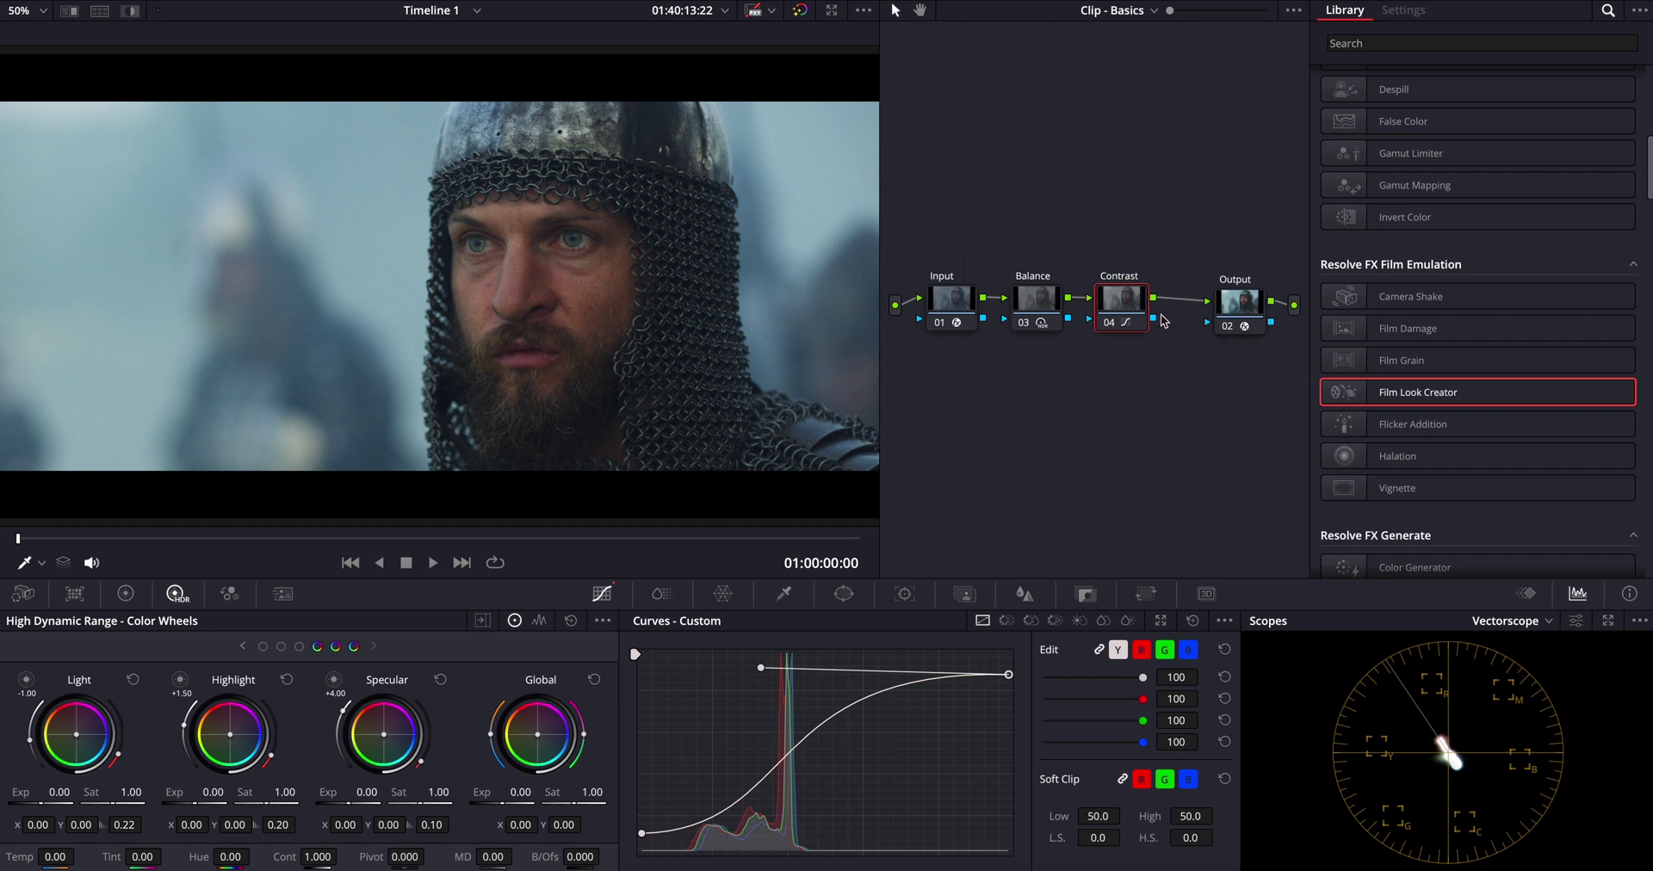
{"action": "left_click_drag", "start_coordinate": [1155, 253], "coordinate": [958, 182]}
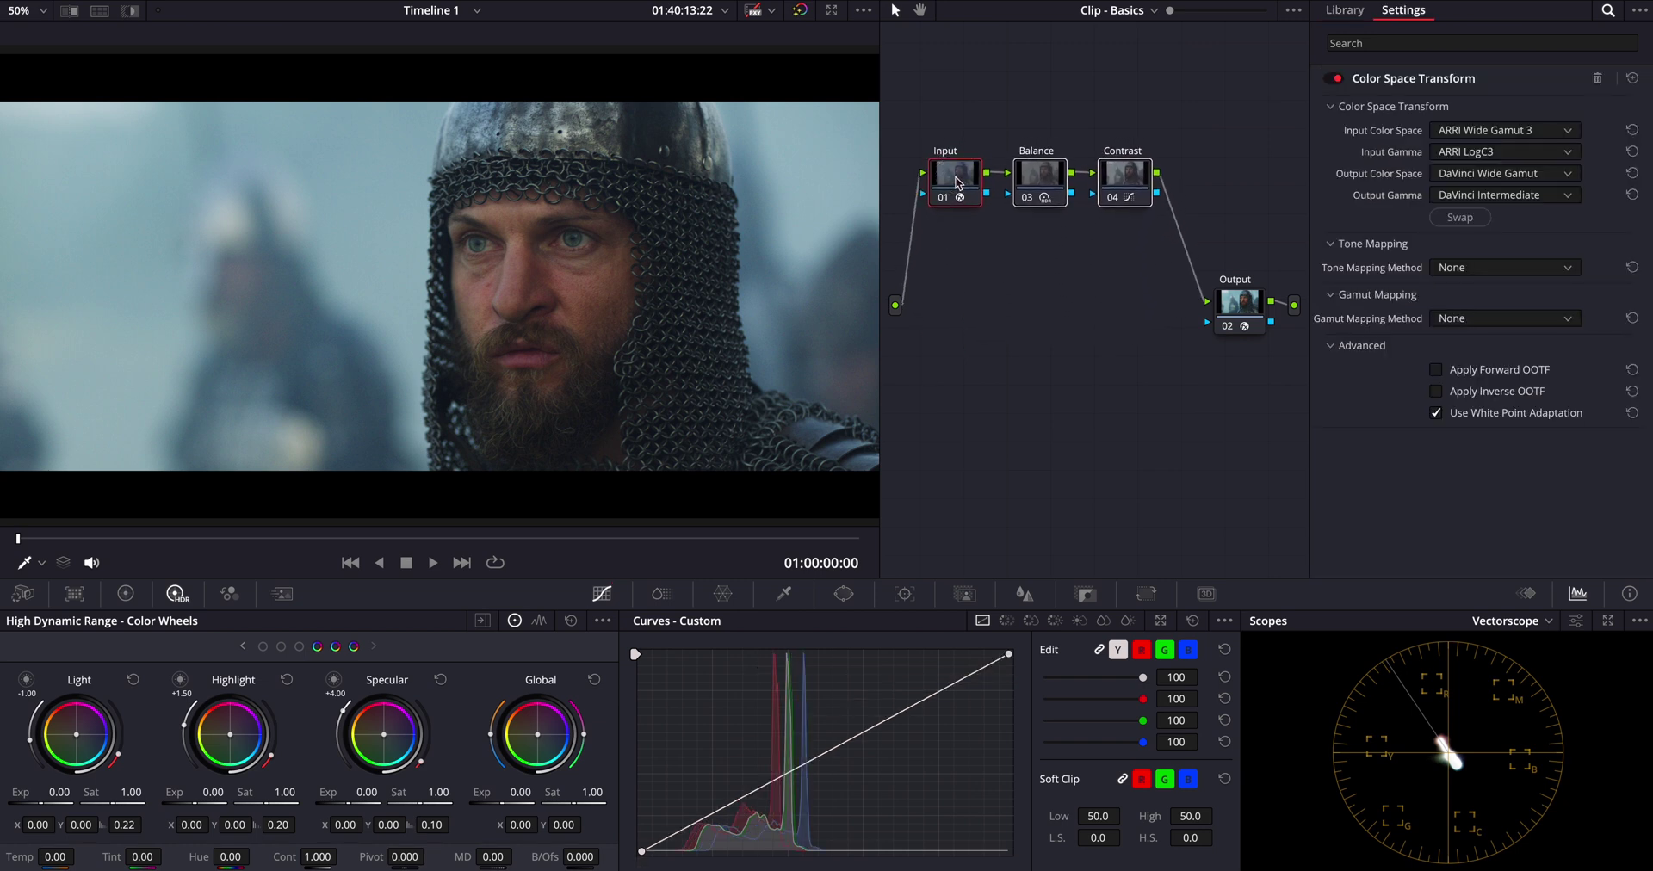
Step: Add two serial nodes after Contrast and place node 06 below the Input node
{"action": "left_click", "coordinate": [1041, 248]}
{"action": "left_click", "coordinate": [1135, 178]}
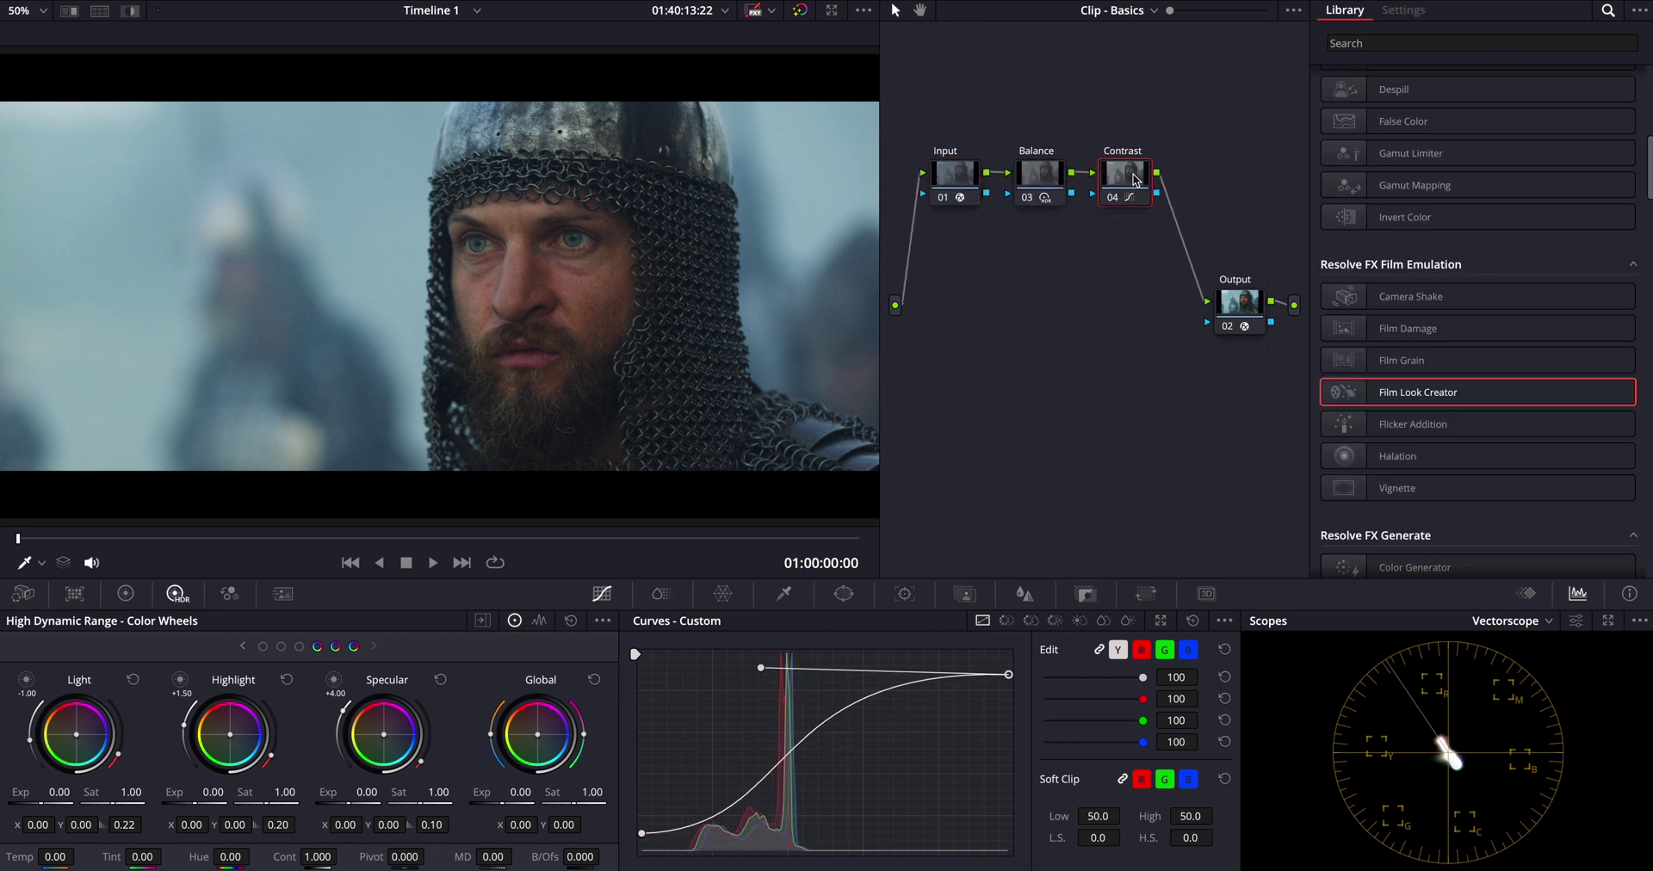
{"action": "key", "text": "alt+s"}
{"action": "key", "text": "alt+s"}
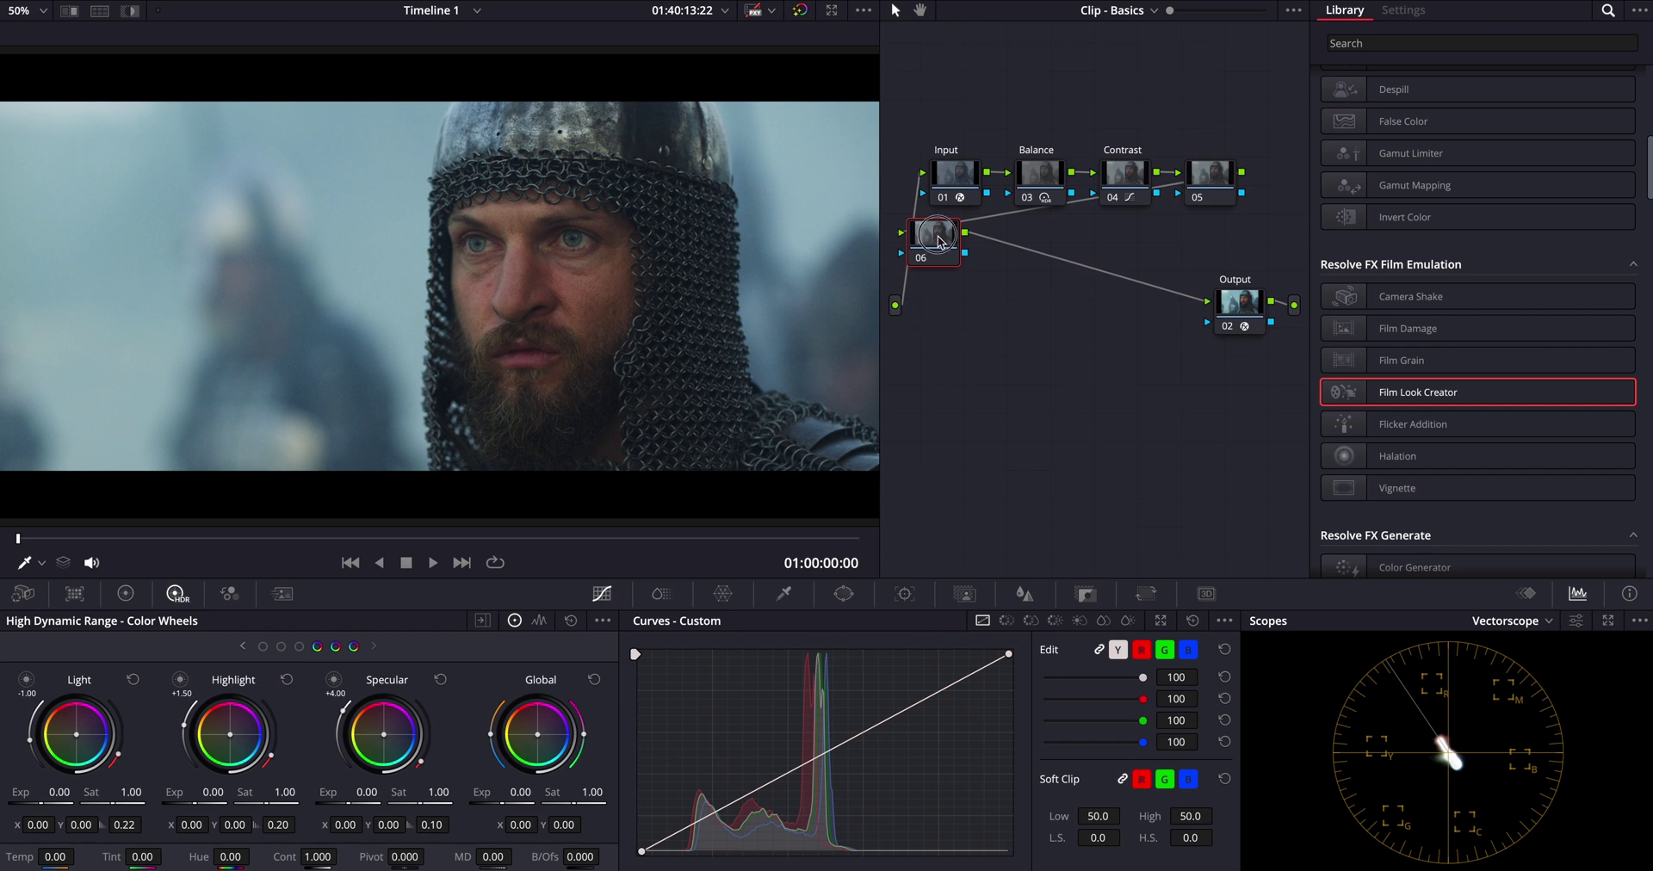
{"action": "left_click_drag", "start_coordinate": [937, 234], "coordinate": [1072, 269]}
{"action": "key", "text": "alt+s"}
Step: Add a layer node to node 07, name it Dehancer, and apply Dehancer Pro 7.2.1
{"action": "right_click", "coordinate": [1076, 270]}
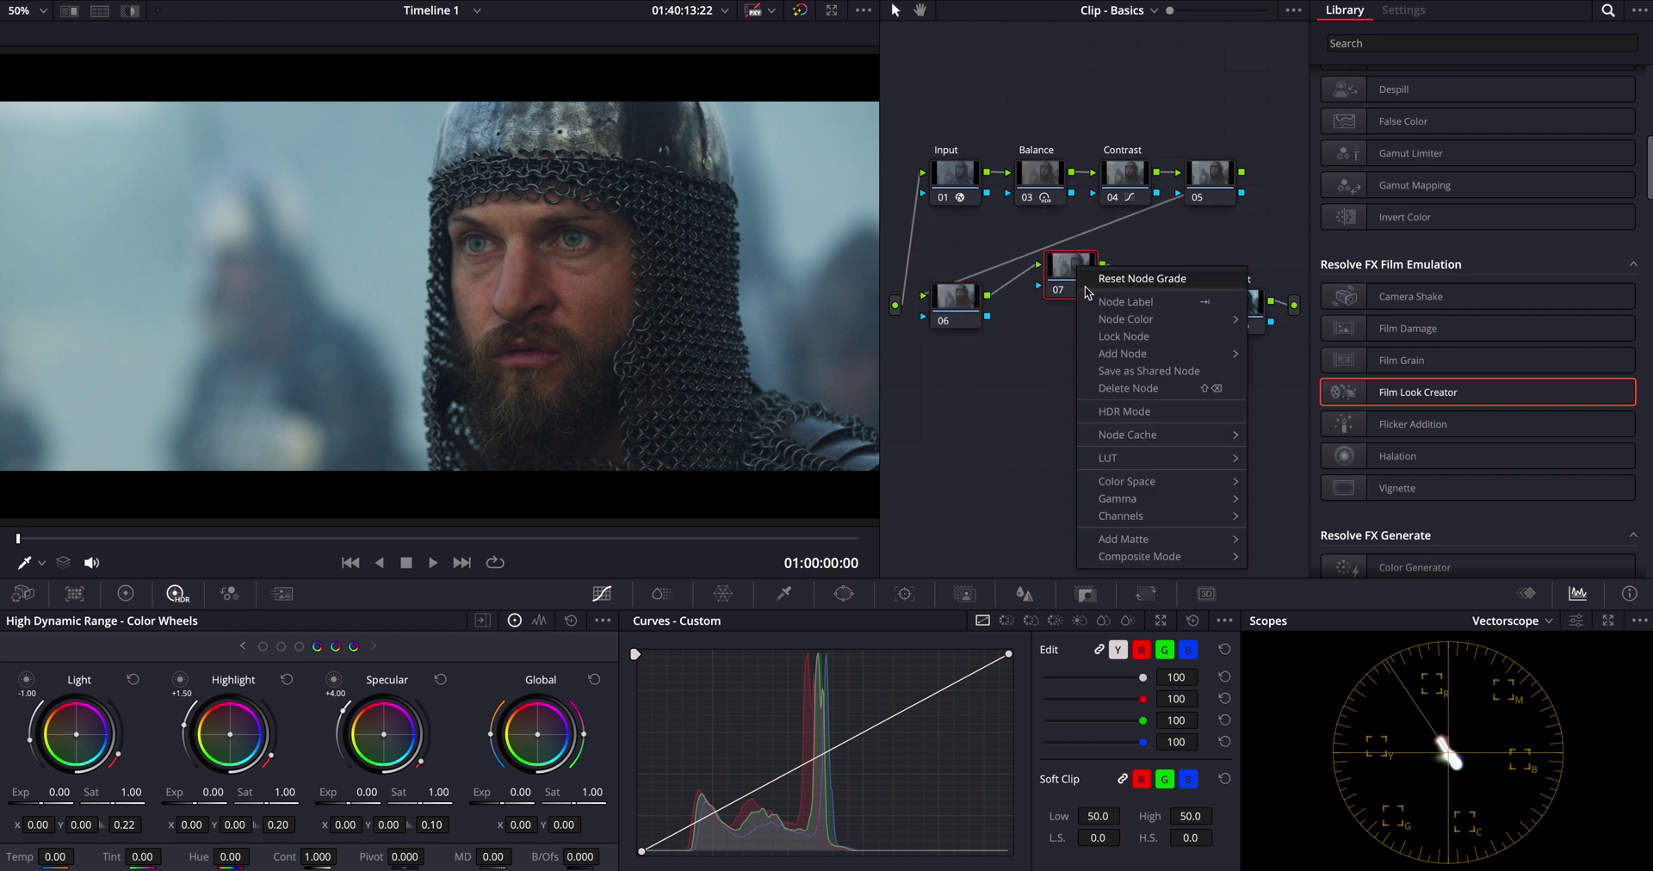
{"action": "mouse_move", "coordinate": [1154, 354]}
{"action": "left_click", "coordinate": [1292, 405]}
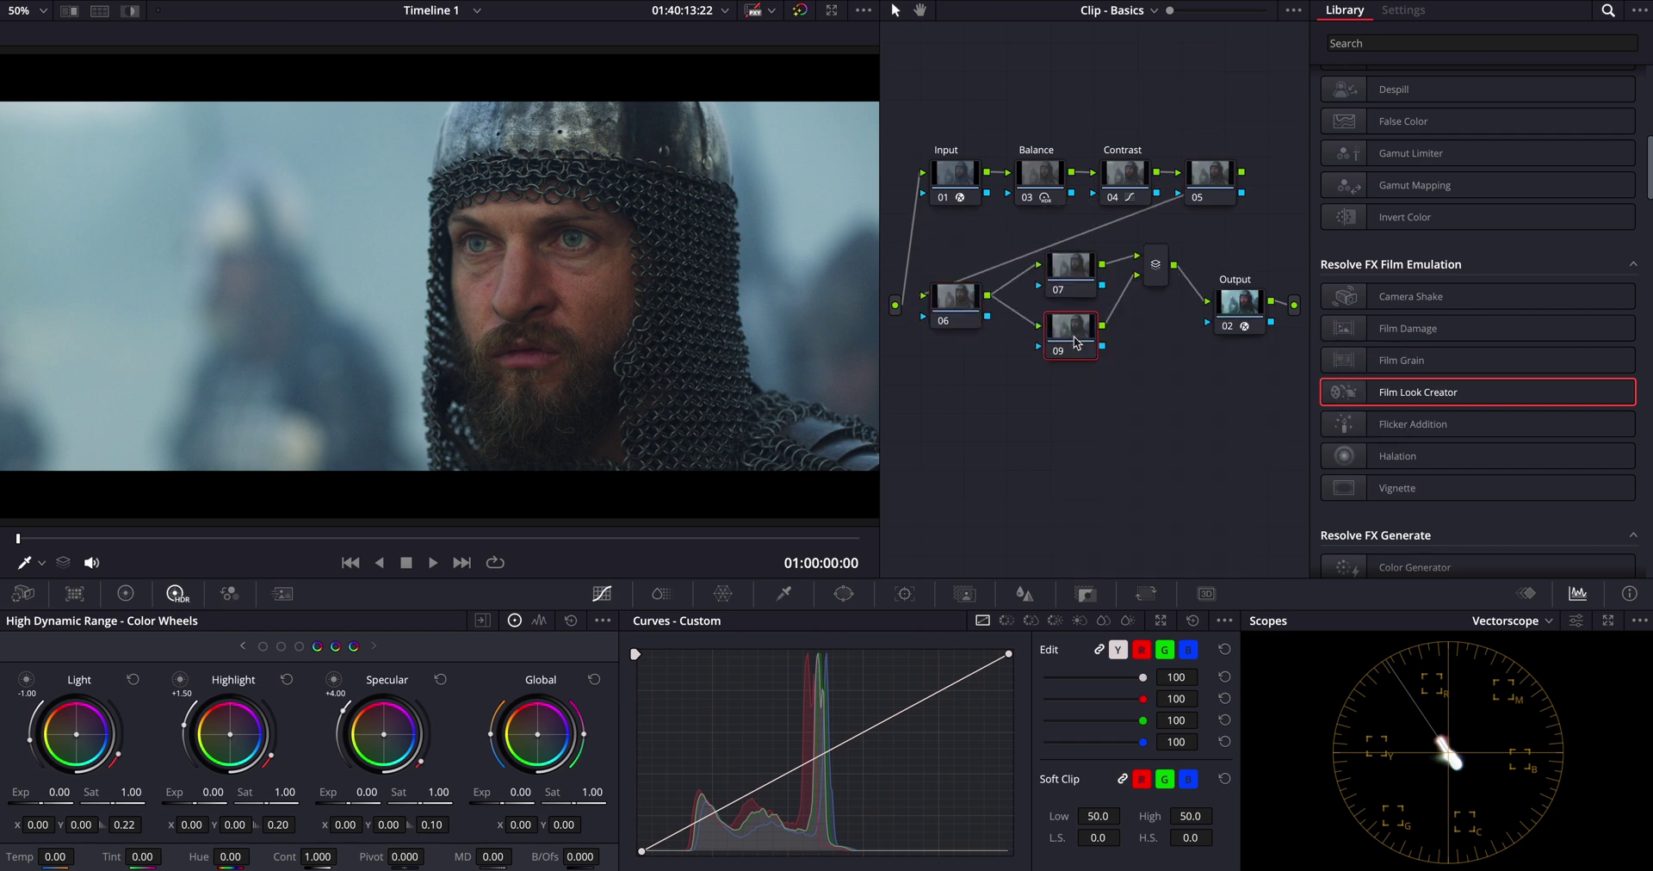
{"action": "left_click_drag", "start_coordinate": [1119, 284], "coordinate": [1158, 315]}
{"action": "left_click", "coordinate": [1072, 280]}
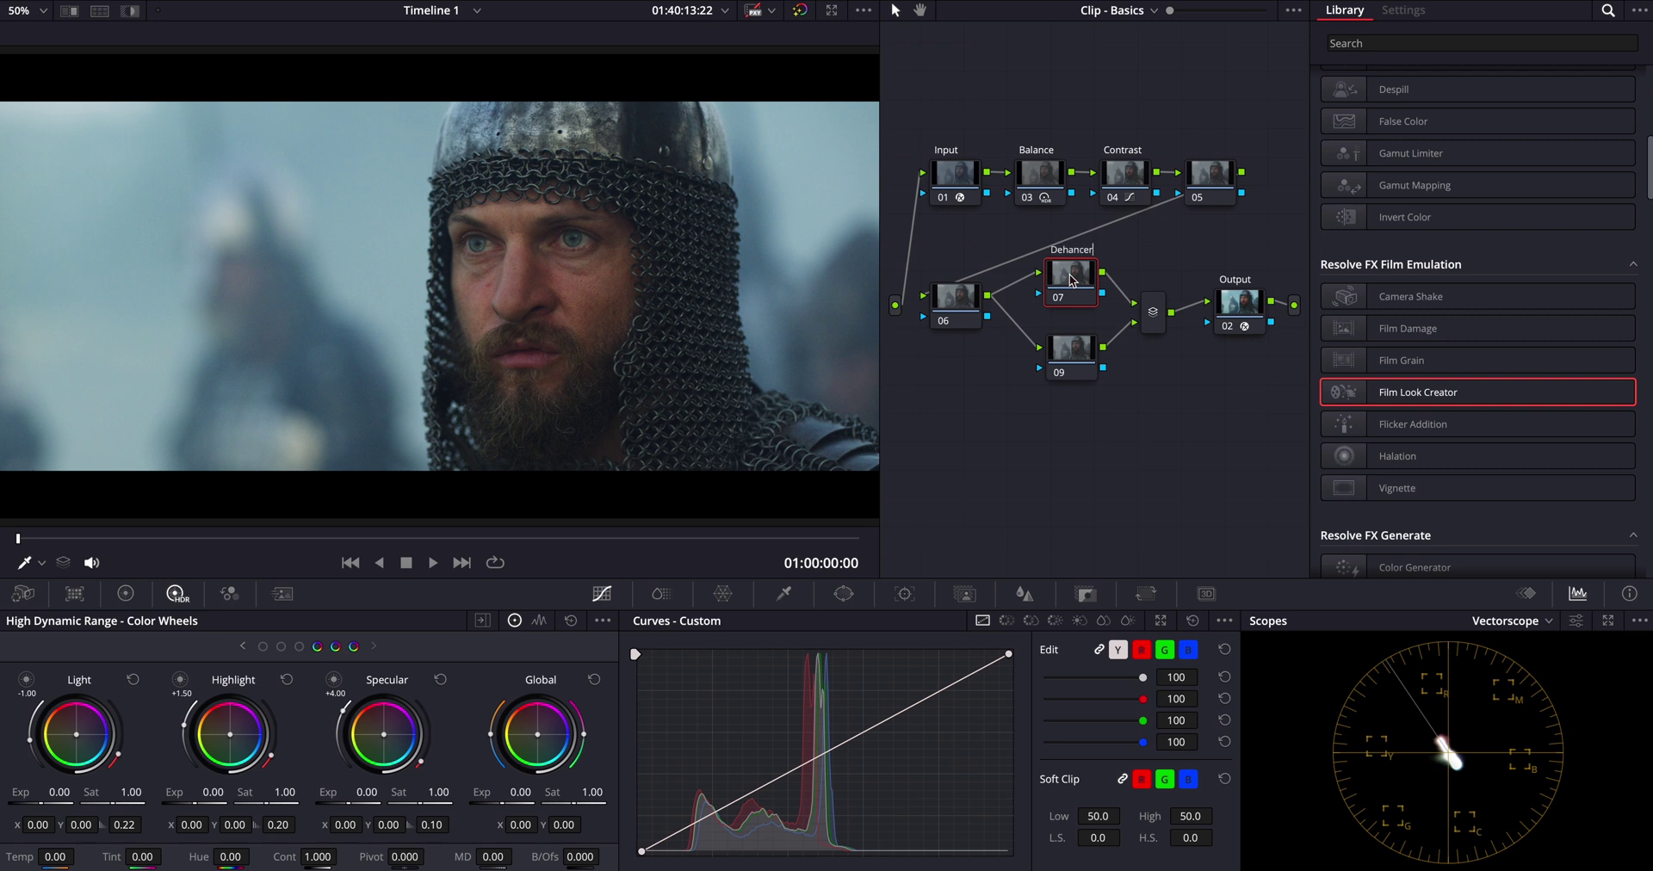
{"action": "scroll", "coordinate": [1407, 418], "scroll_direction": "down", "scroll_amount": 10}
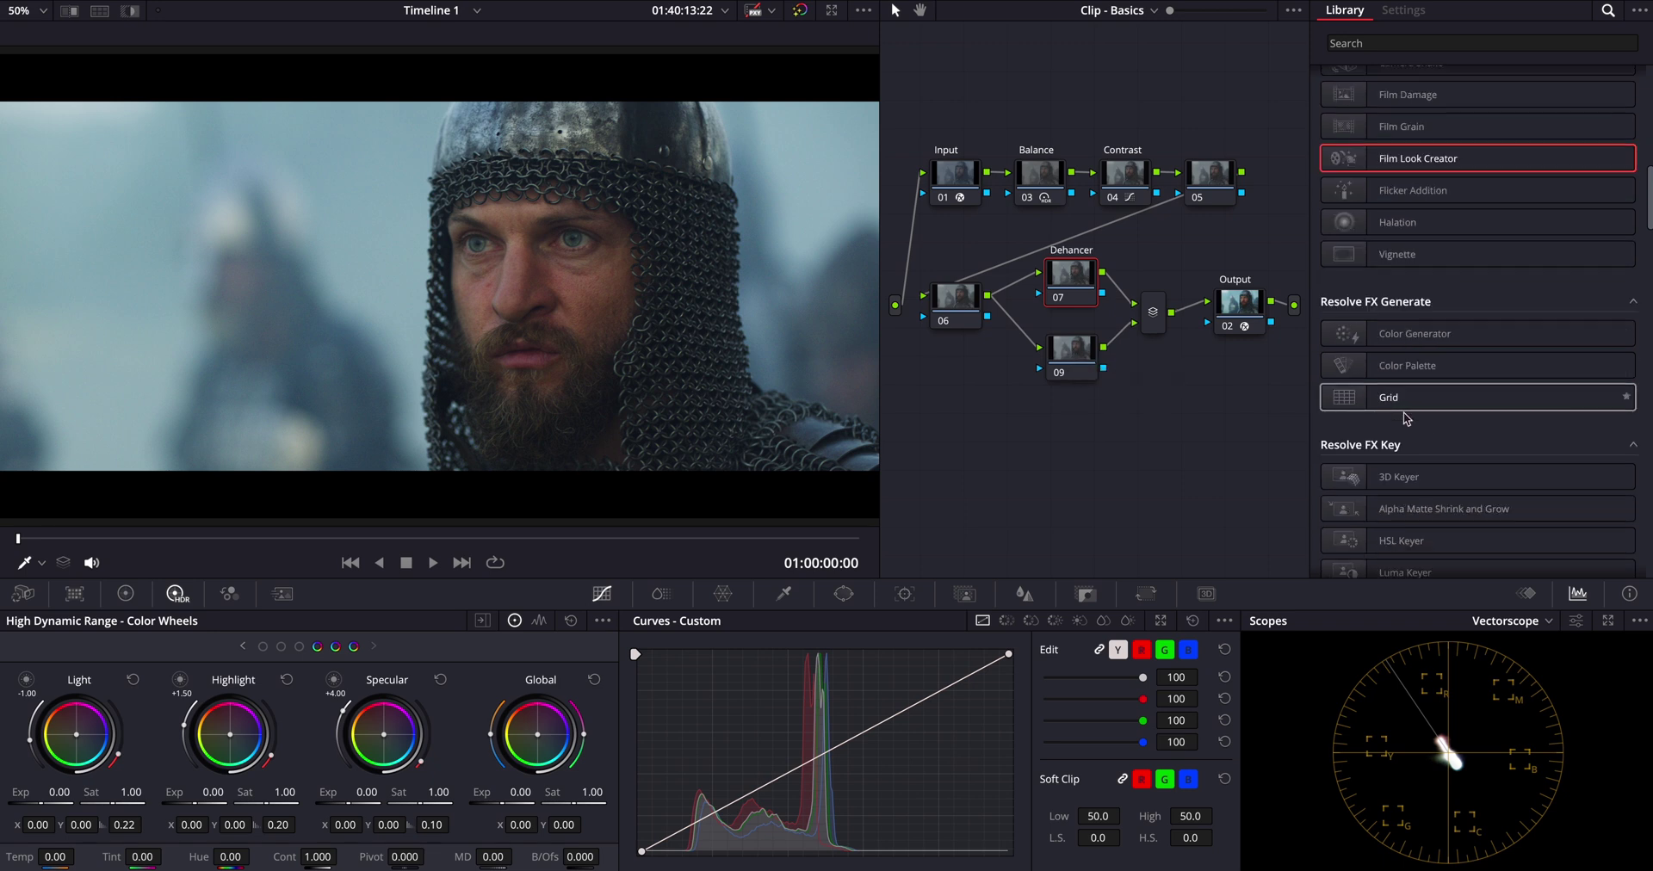
{"action": "scroll", "coordinate": [1406, 418], "scroll_direction": "up", "scroll_amount": 8}
{"action": "left_click_drag", "start_coordinate": [1420, 227], "coordinate": [1077, 289]}
Step: Set Dehancer's source to DVR WG/Intermediate and processing quality to High - slow
{"action": "left_click", "coordinate": [1516, 82]}
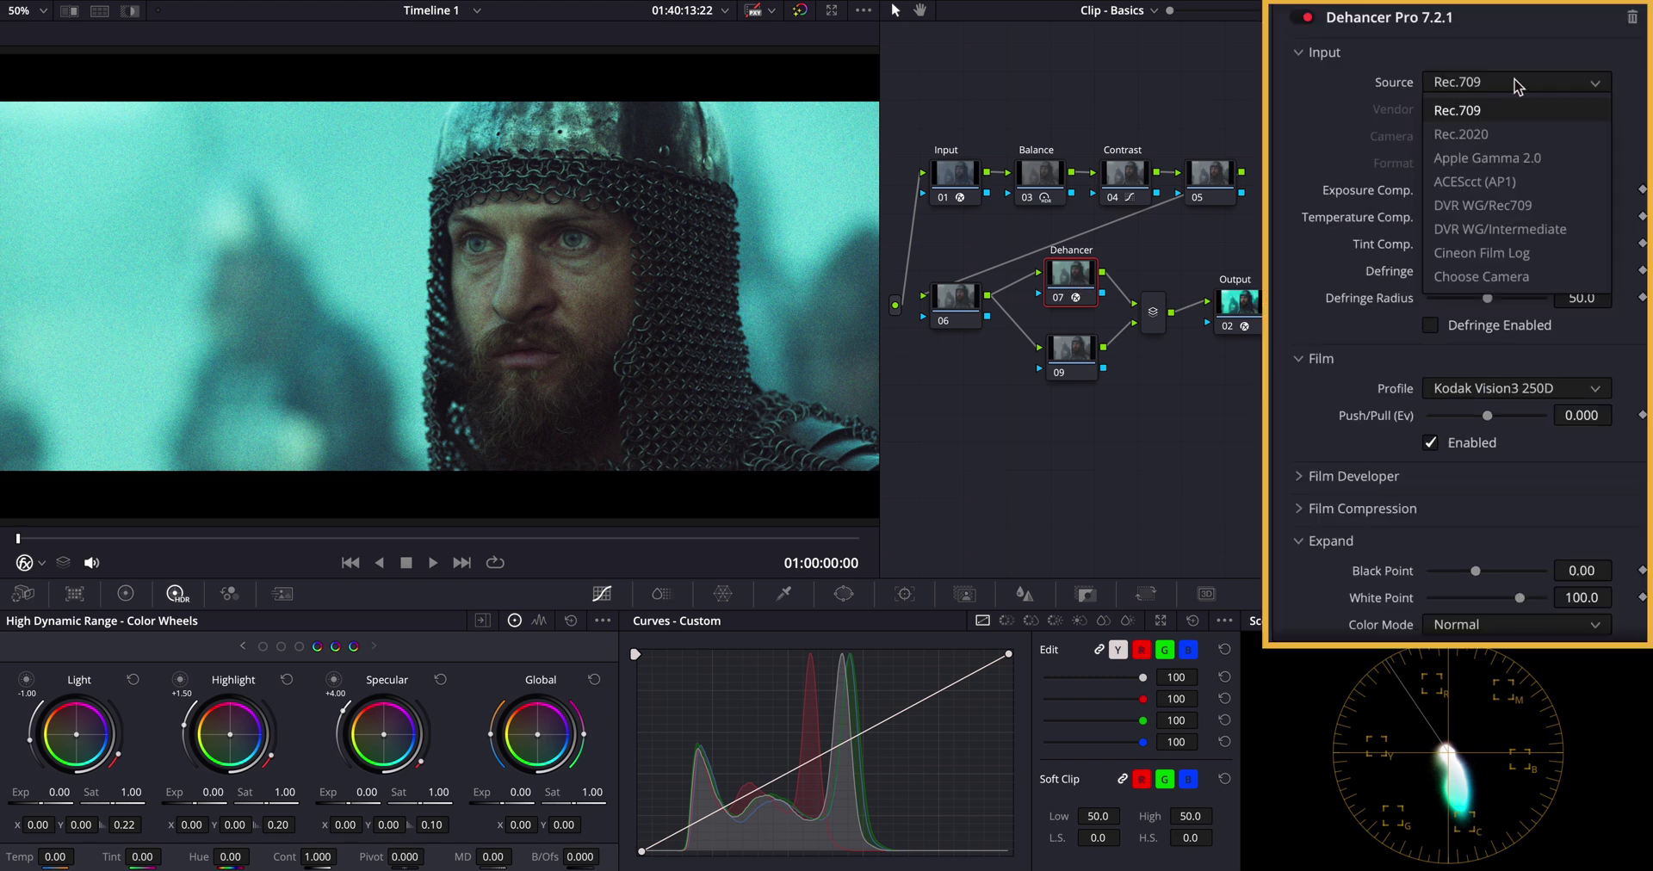
{"action": "left_click", "coordinate": [1523, 233]}
{"action": "scroll", "coordinate": [1477, 396], "scroll_direction": "down", "scroll_amount": 12}
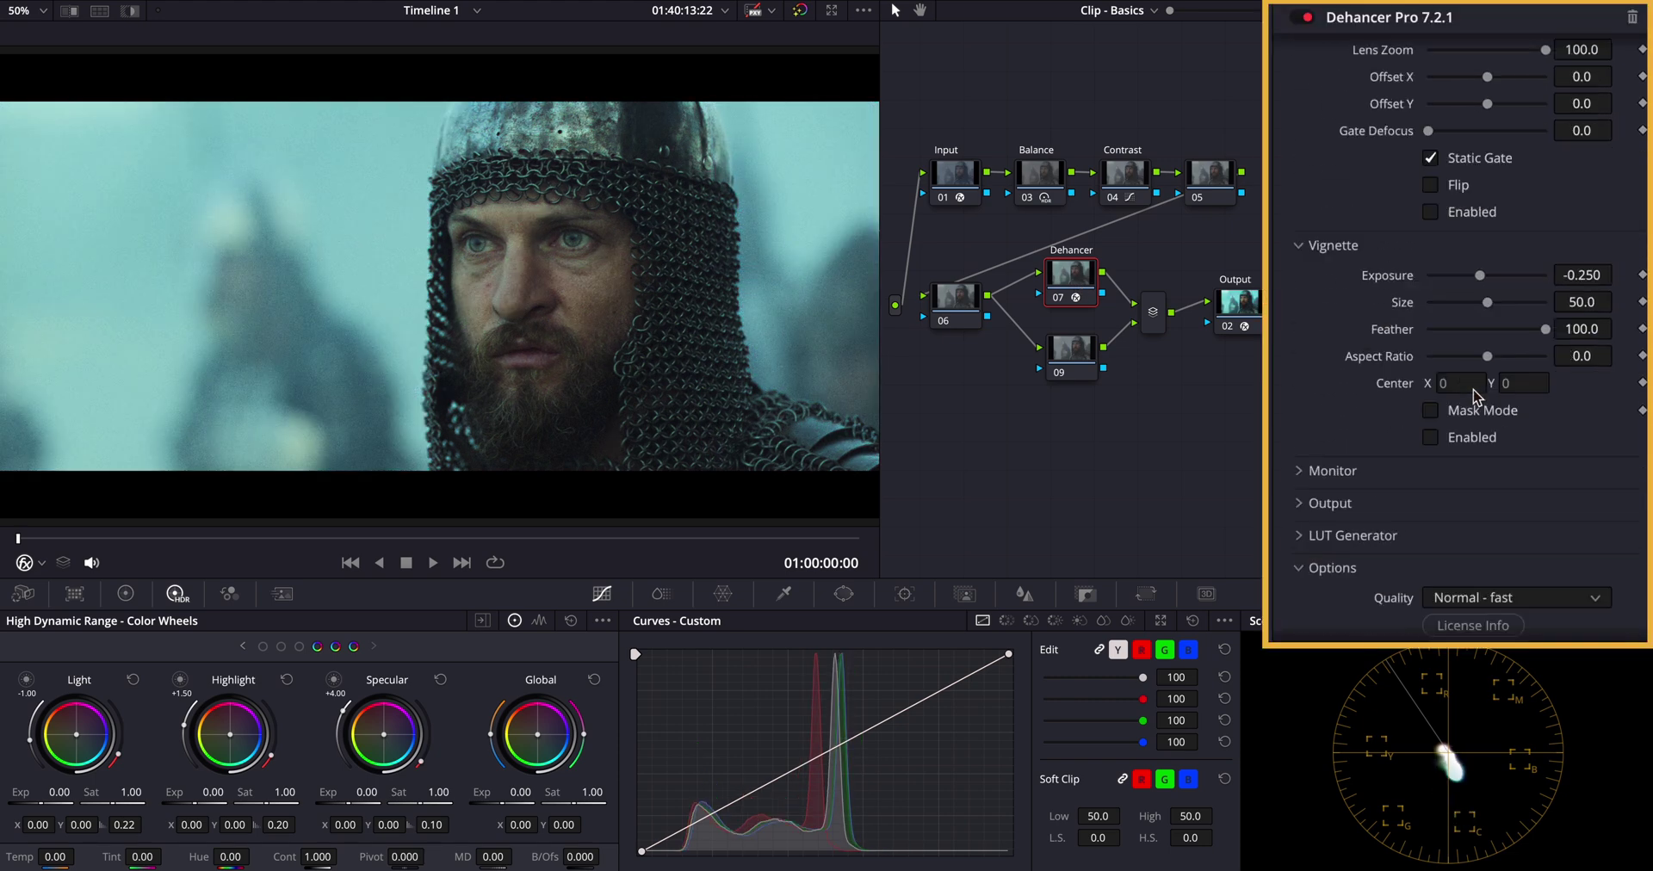
{"action": "left_click", "coordinate": [1492, 622]}
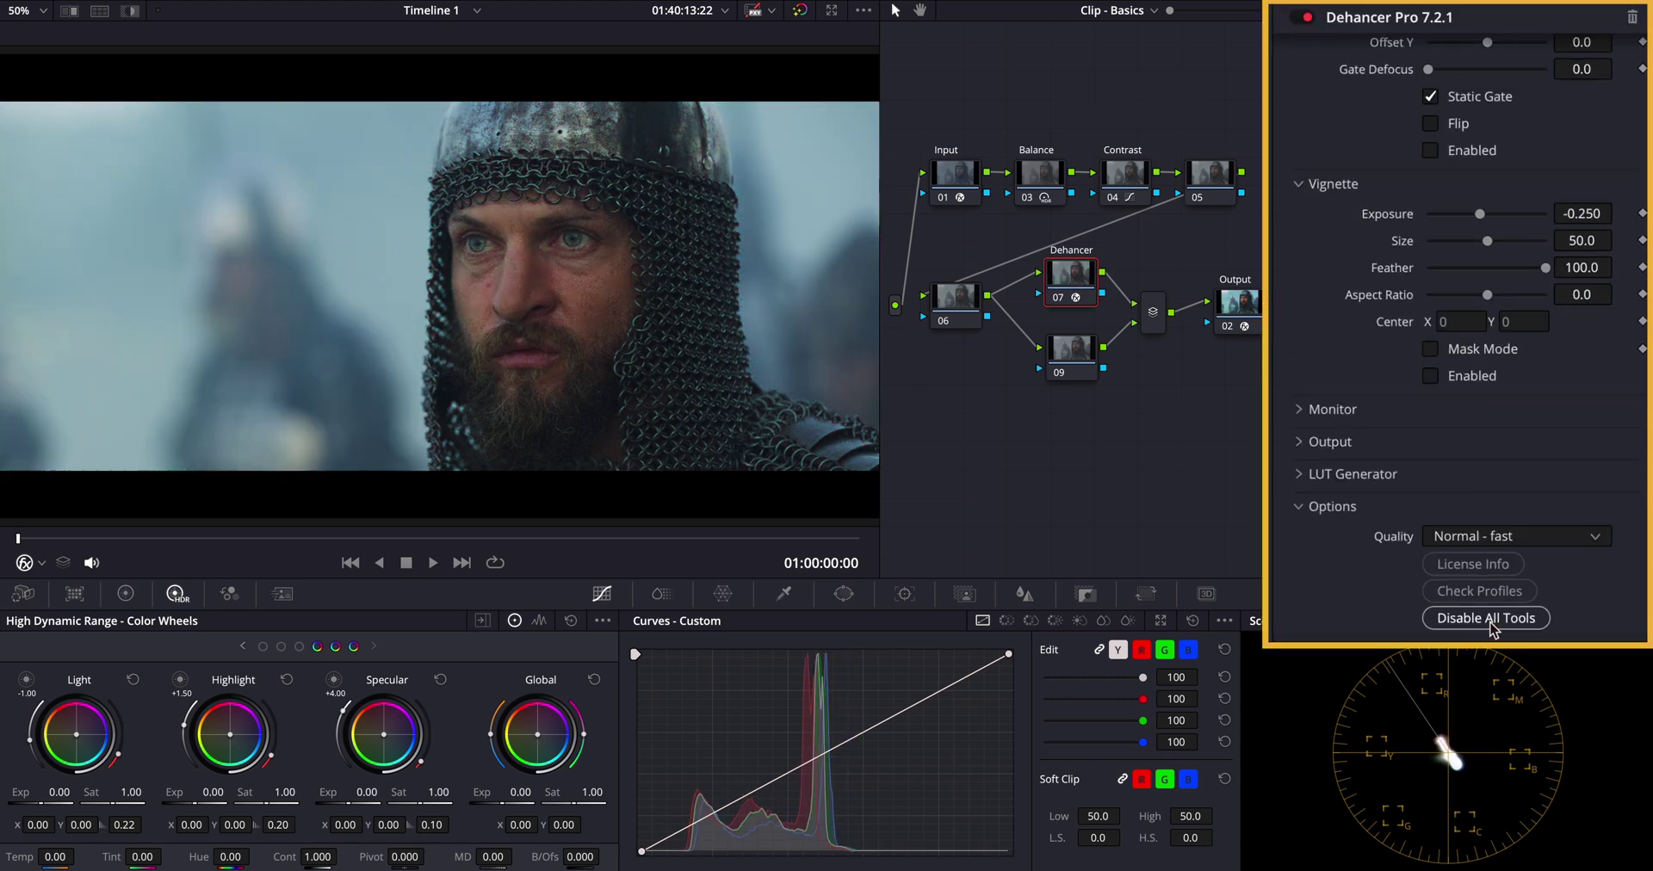
{"action": "left_click", "coordinate": [1595, 538]}
{"action": "left_click", "coordinate": [1485, 587]}
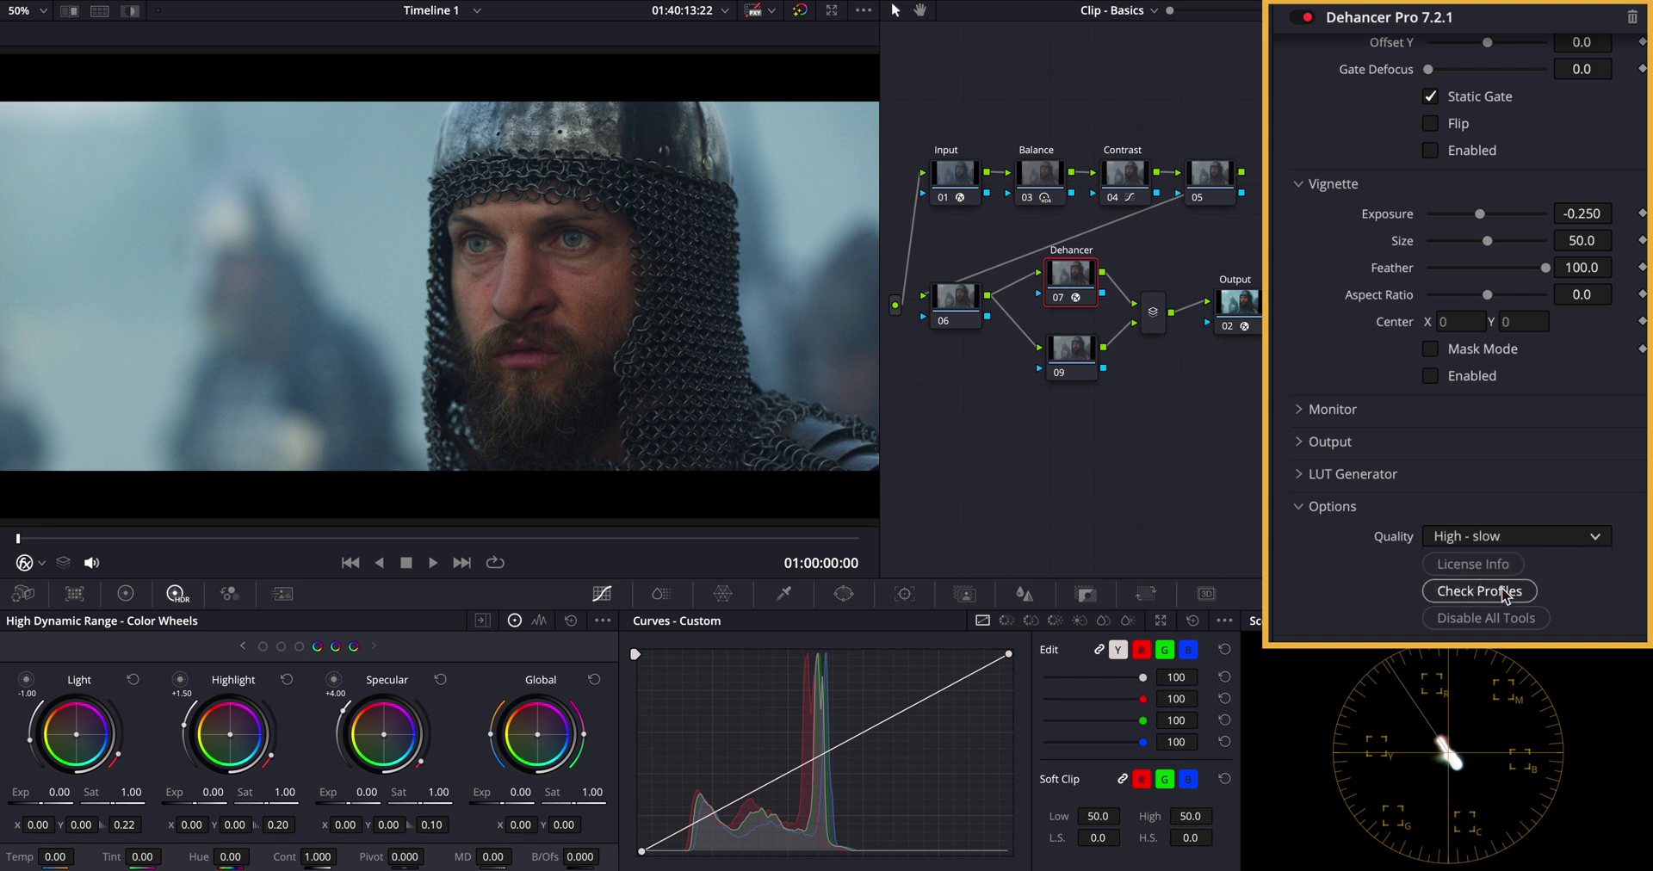
{"action": "scroll", "coordinate": [1376, 546], "scroll_direction": "up", "scroll_amount": 10}
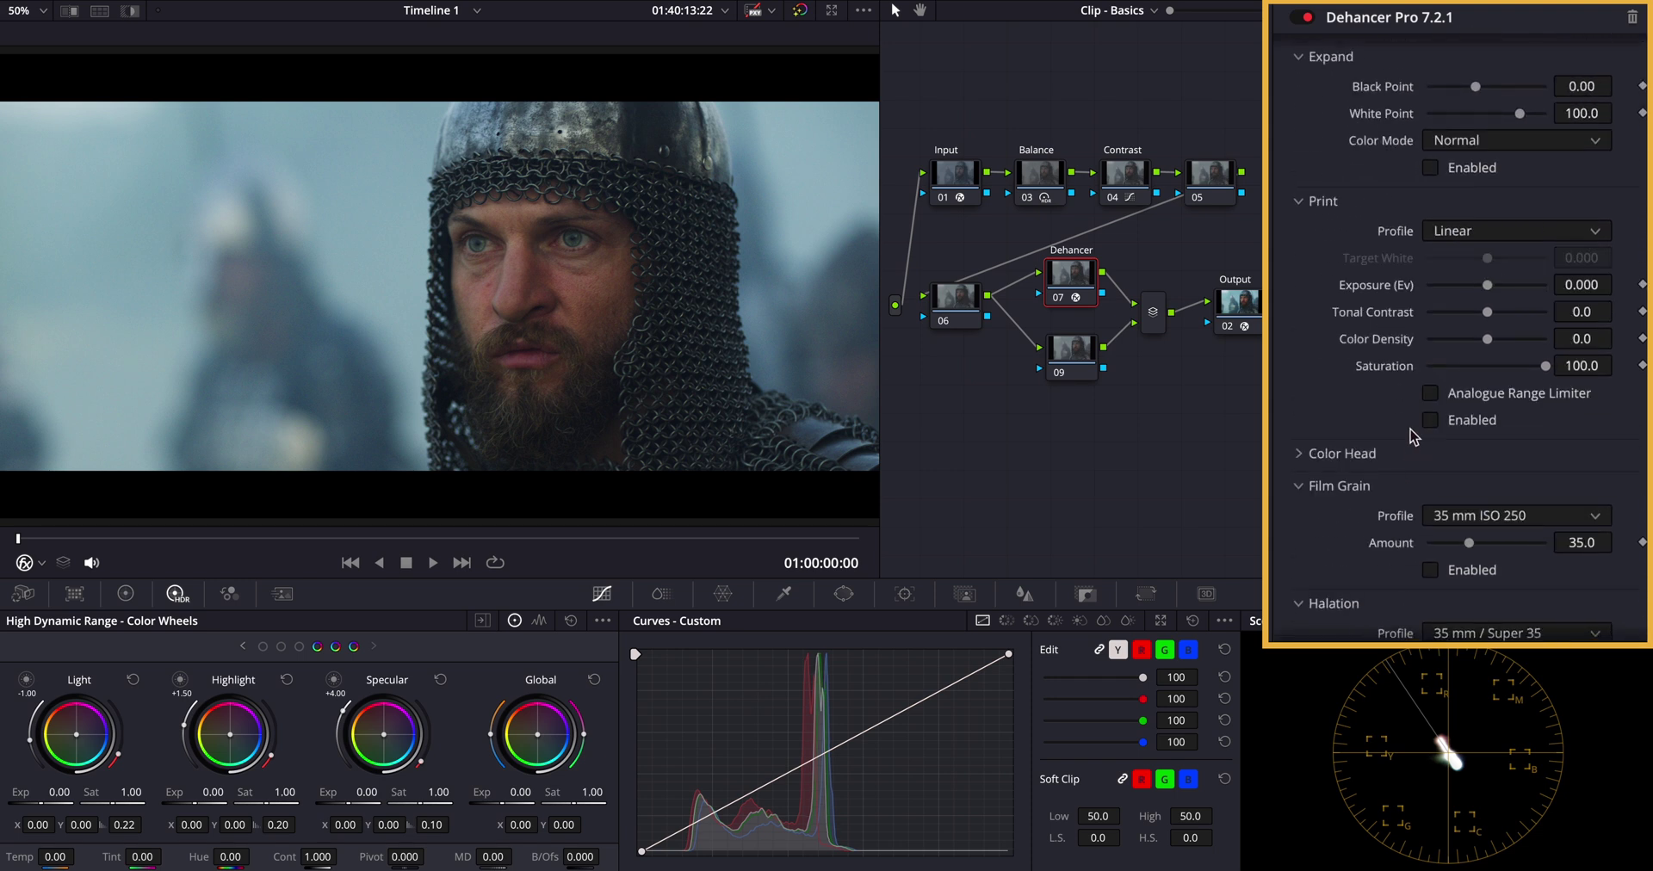
Step: Enable Print with Kodak 2383 and Film with the Fujichrome CDU-II (cross) profile
{"action": "left_click", "coordinate": [1431, 420]}
{"action": "left_click", "coordinate": [1525, 232]}
{"action": "left_click", "coordinate": [1507, 332]}
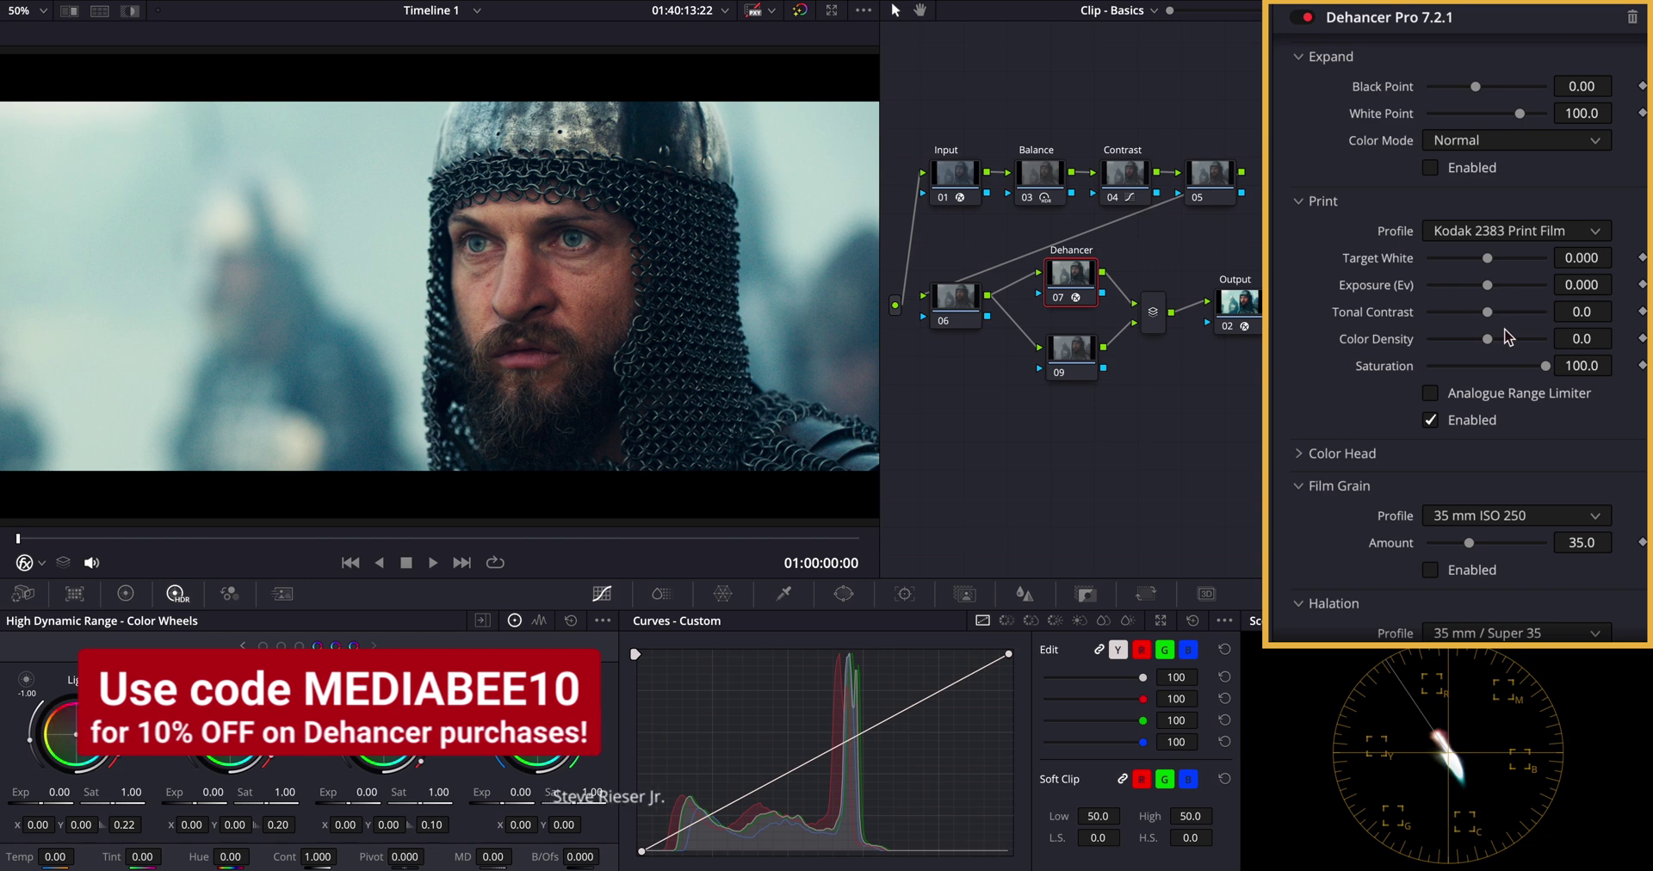
{"action": "scroll", "coordinate": [1507, 338], "scroll_direction": "up", "scroll_amount": 8}
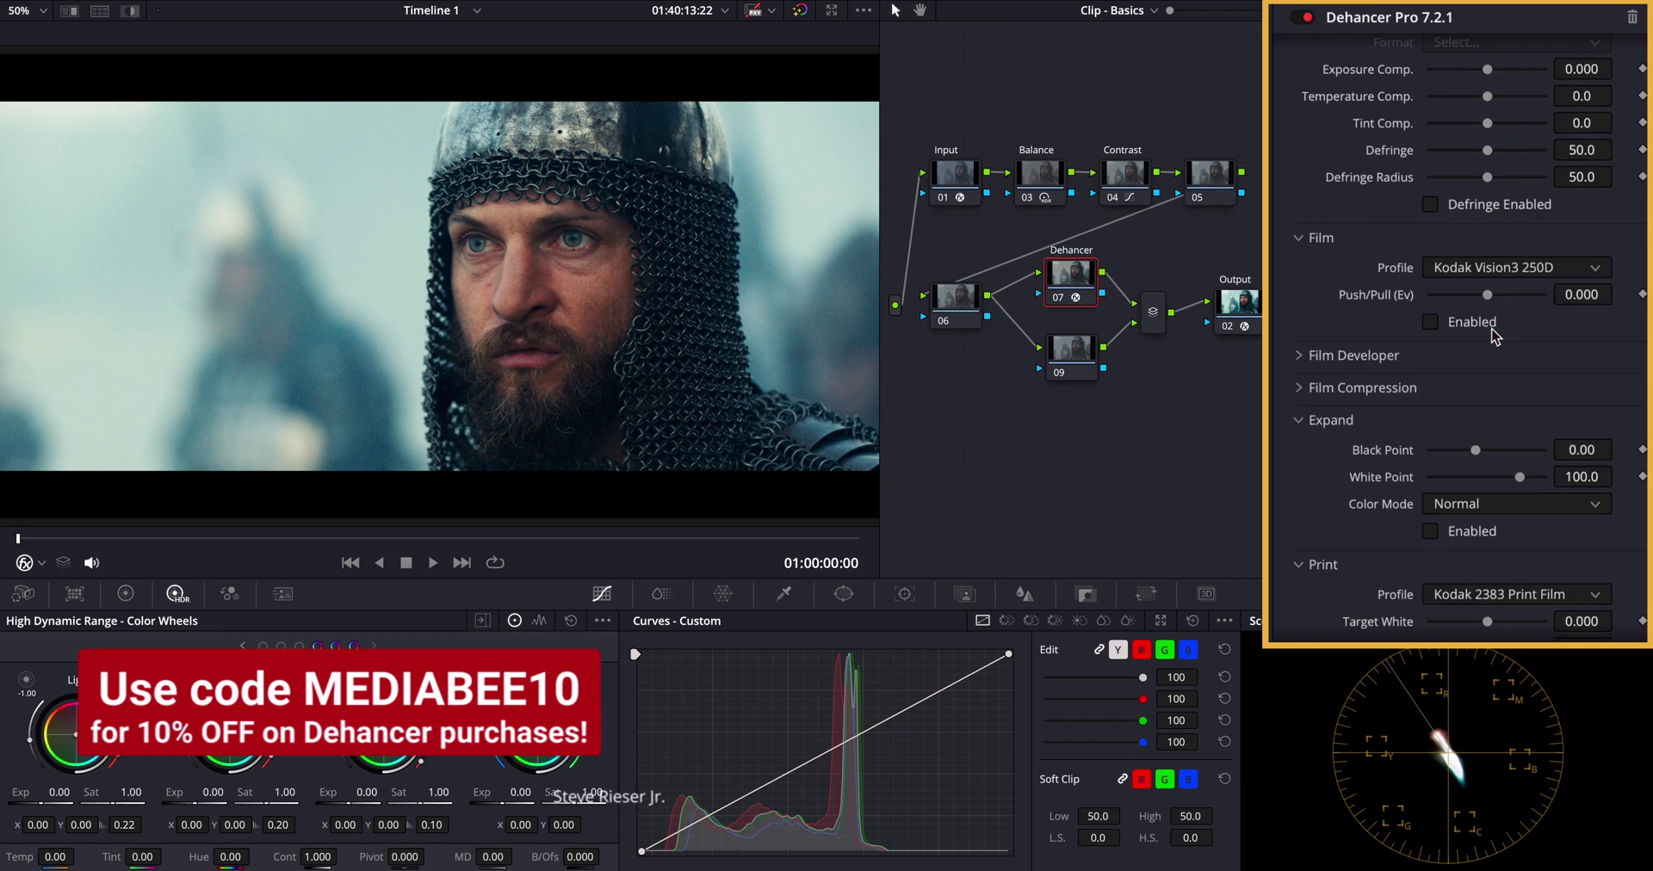
{"action": "left_click", "coordinate": [1430, 323]}
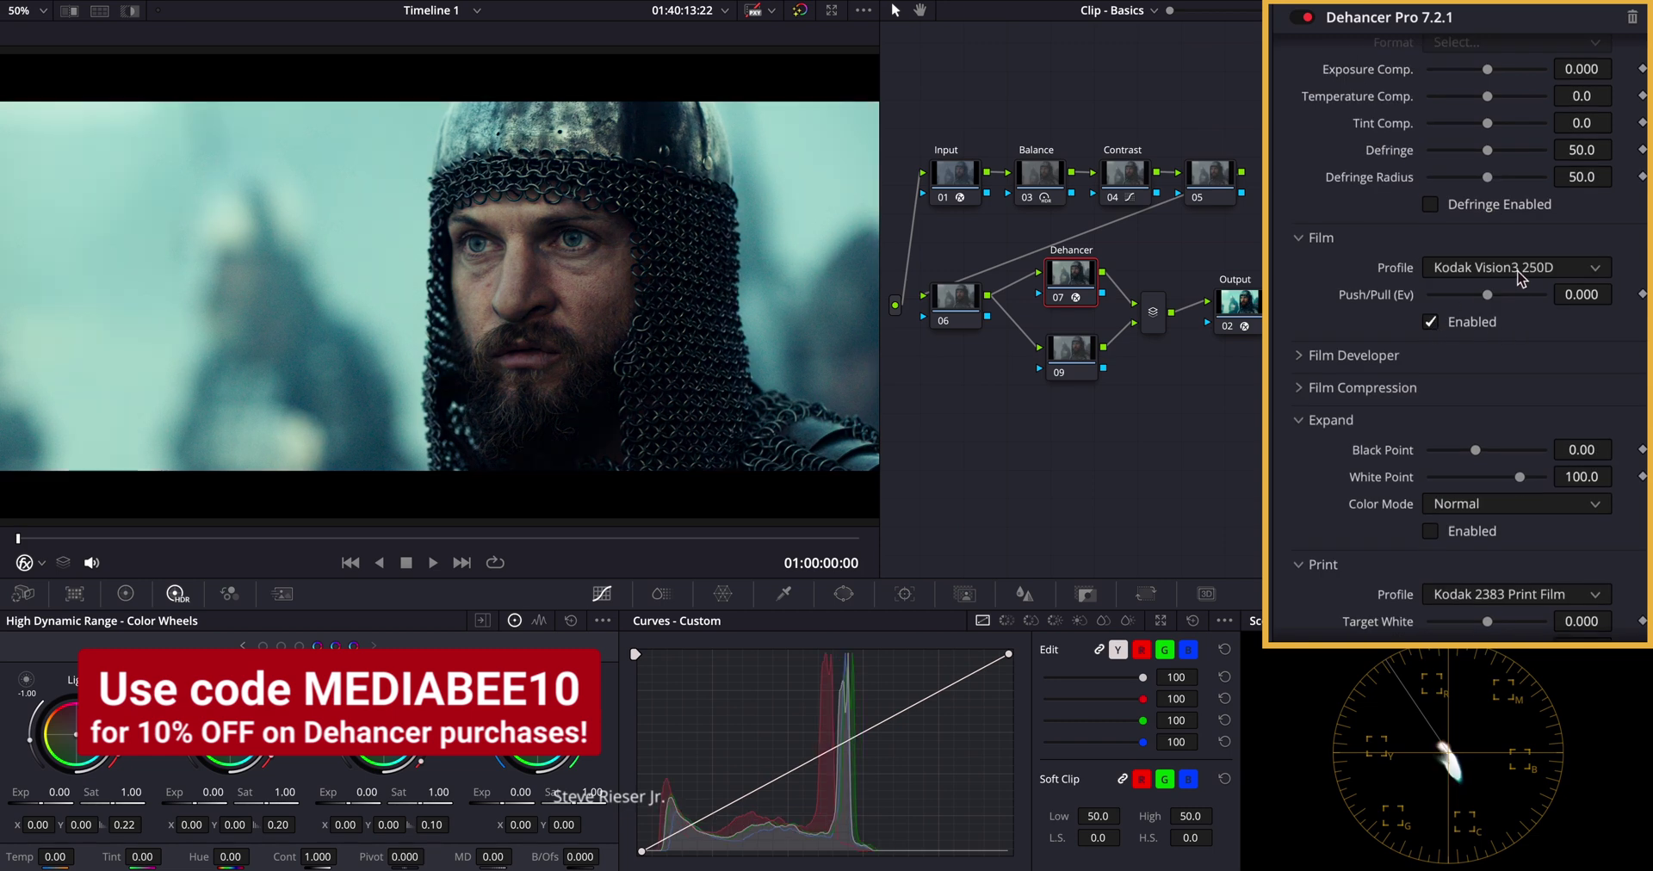
{"action": "left_click", "coordinate": [1519, 274]}
{"action": "scroll", "coordinate": [1527, 370], "scroll_direction": "up", "scroll_amount": 10}
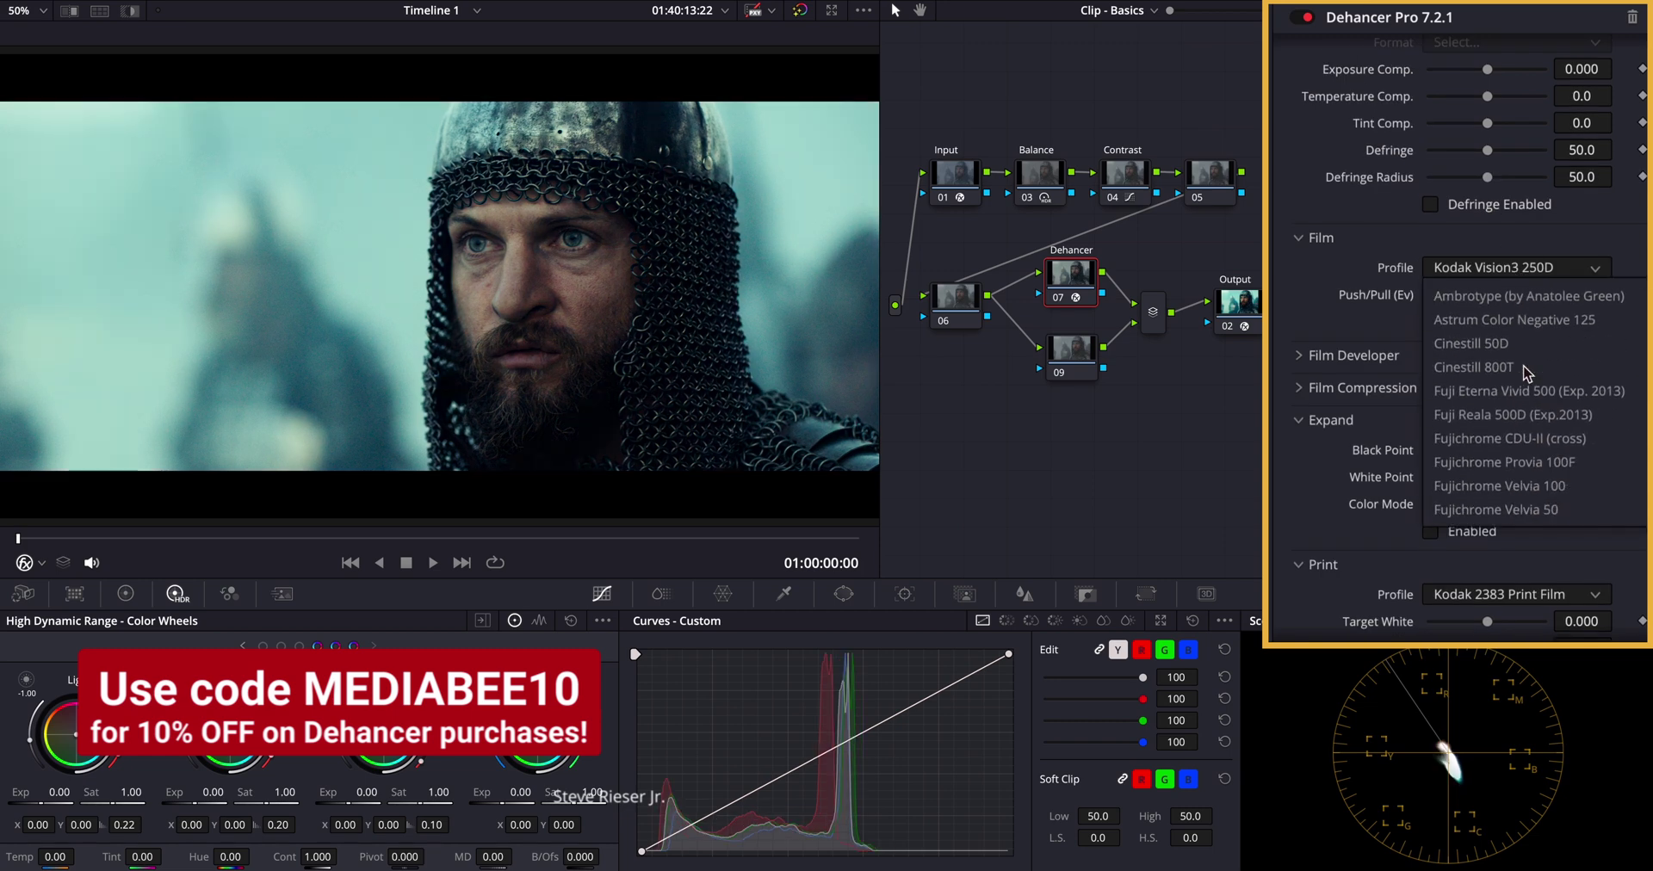
{"action": "left_click", "coordinate": [1525, 444]}
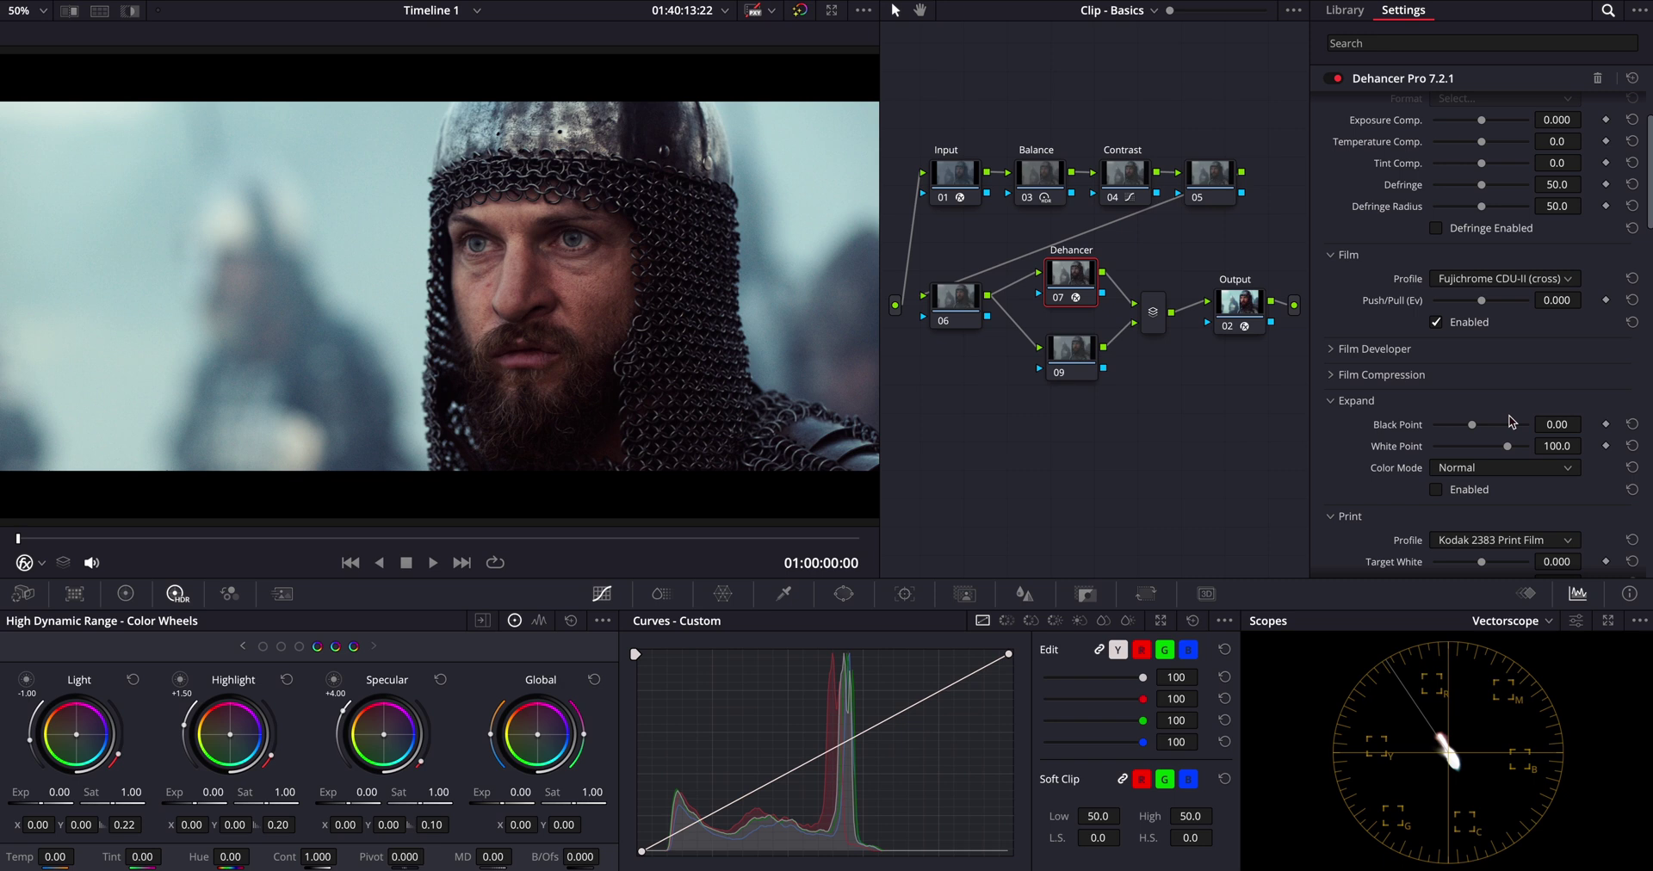
{"action": "left_click", "coordinate": [1059, 299]}
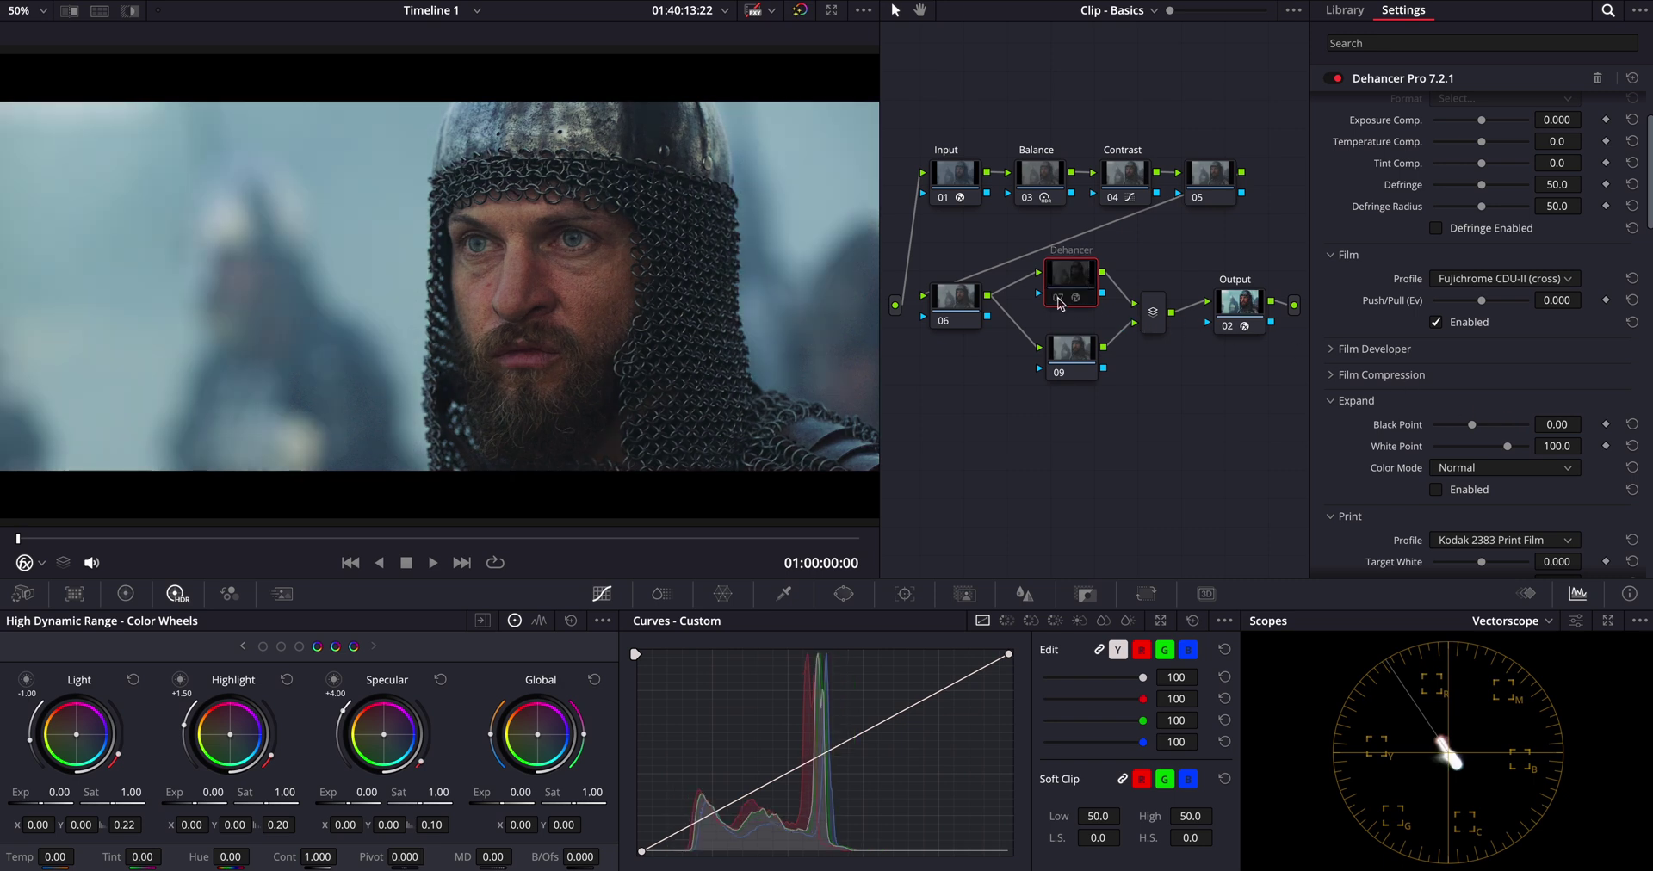
{"action": "left_click", "coordinate": [1059, 299]}
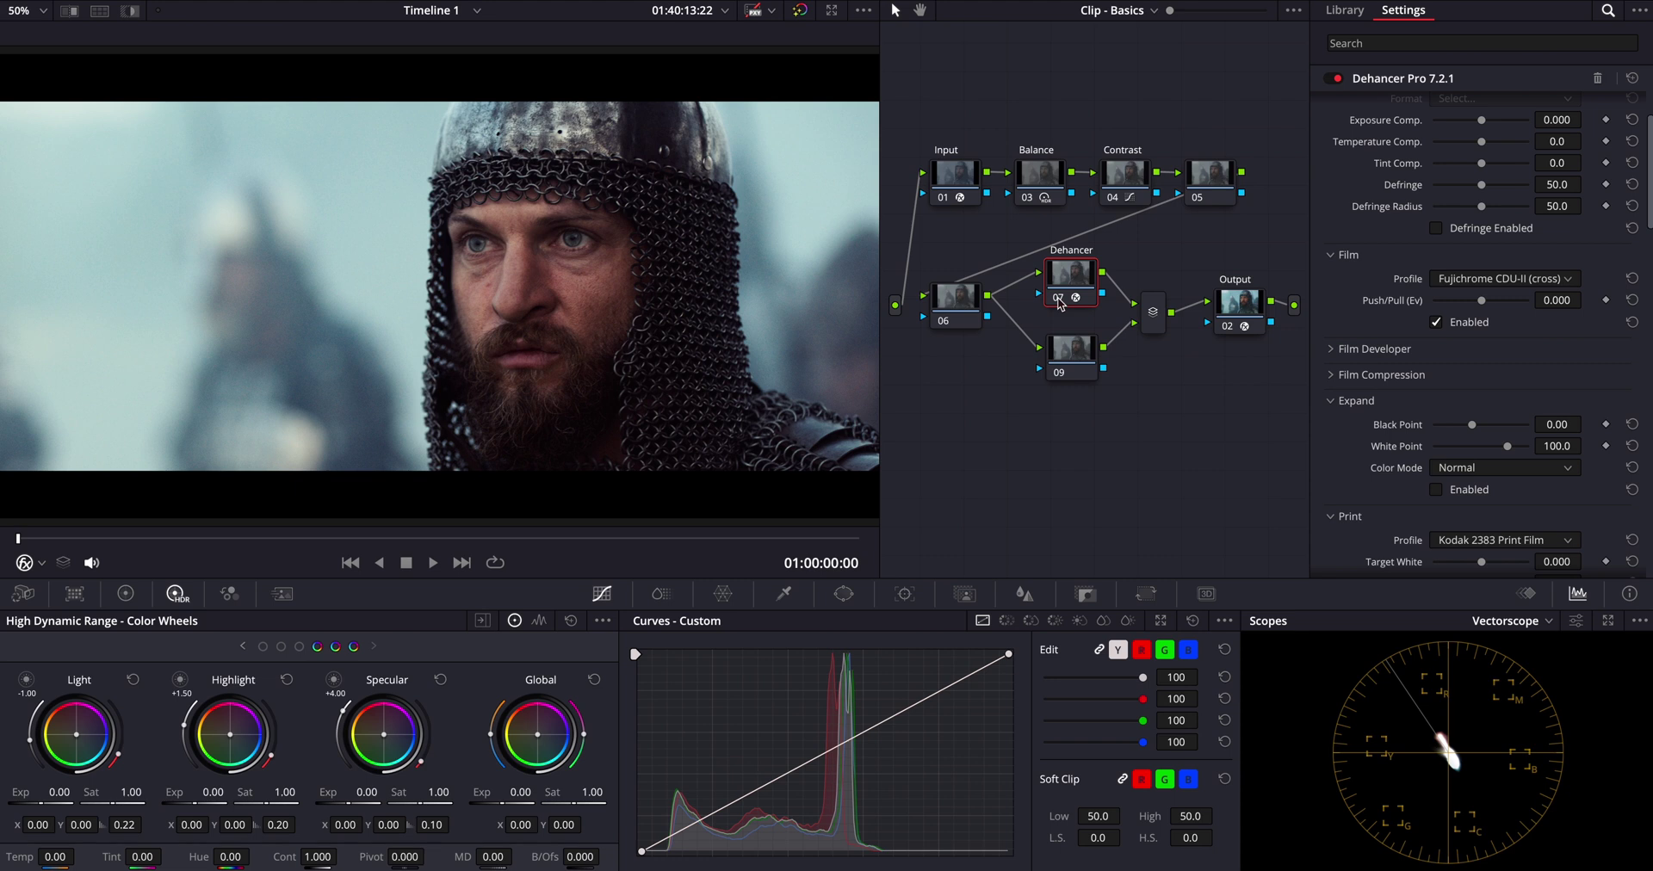
{"action": "left_click", "coordinate": [1060, 298]}
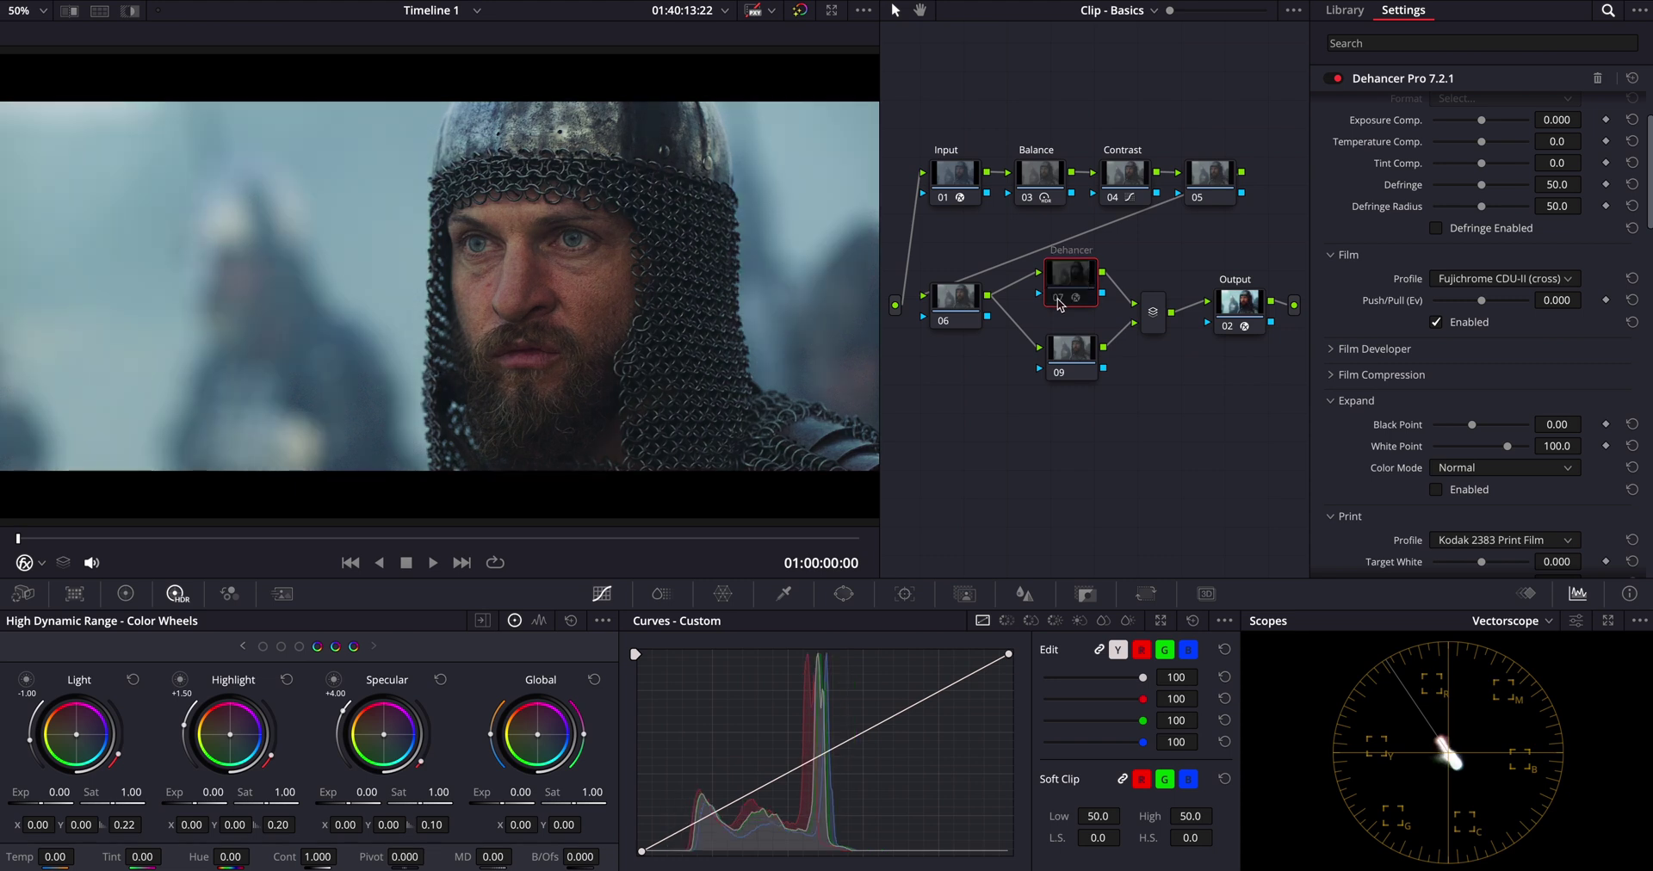
{"action": "left_click", "coordinate": [1060, 299]}
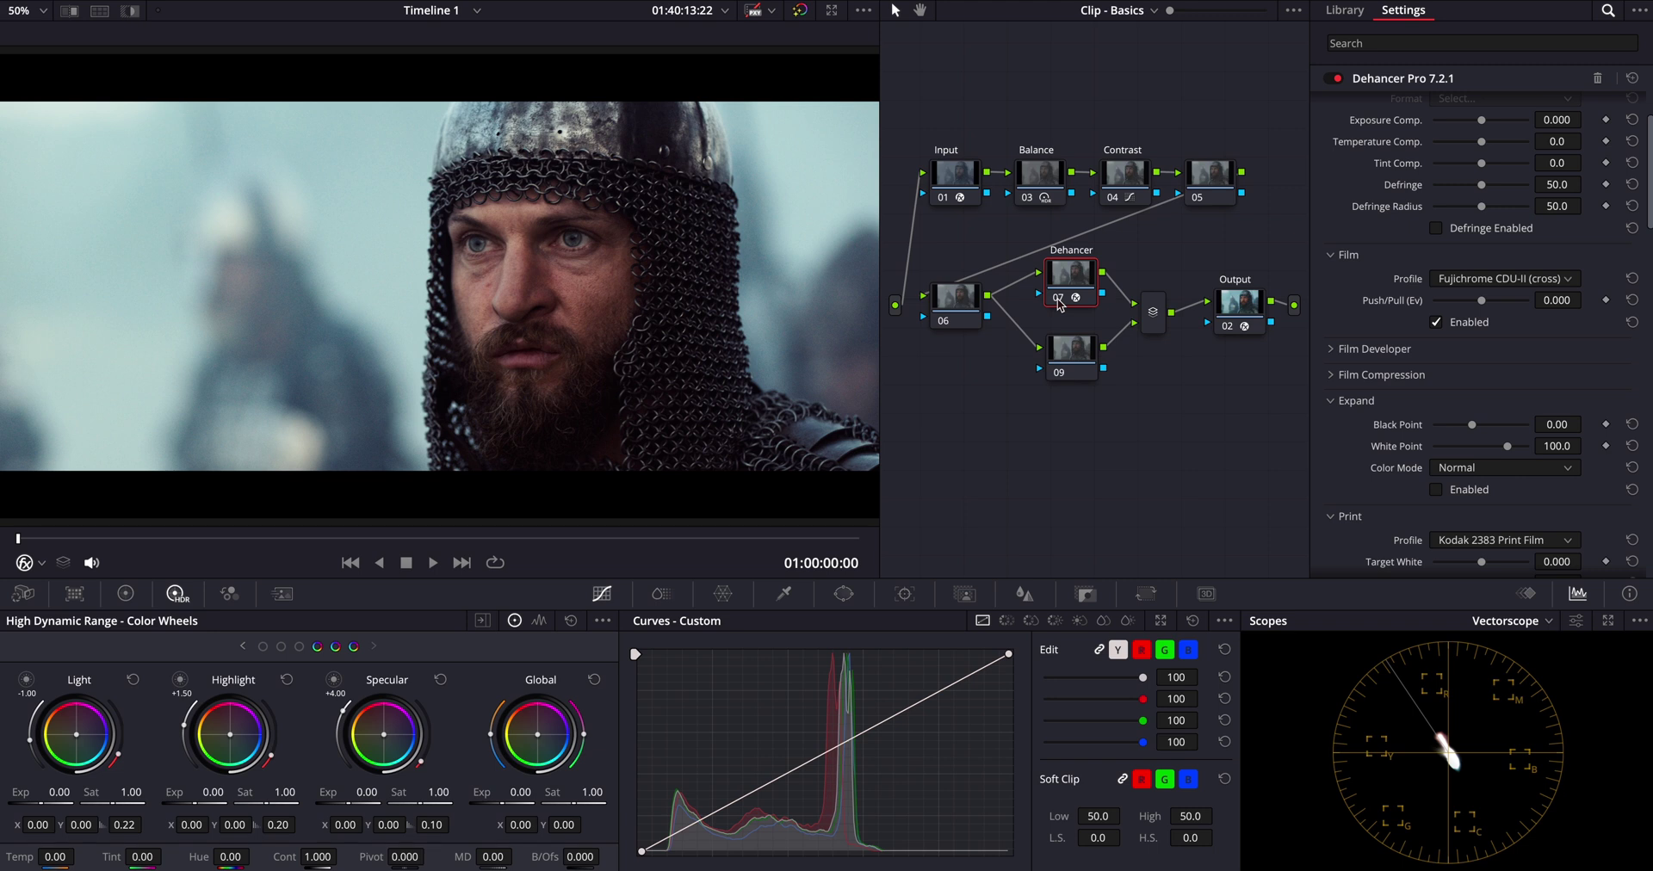
Step: Apply Film Look Creator to node 09
{"action": "left_click", "coordinate": [1069, 352]}
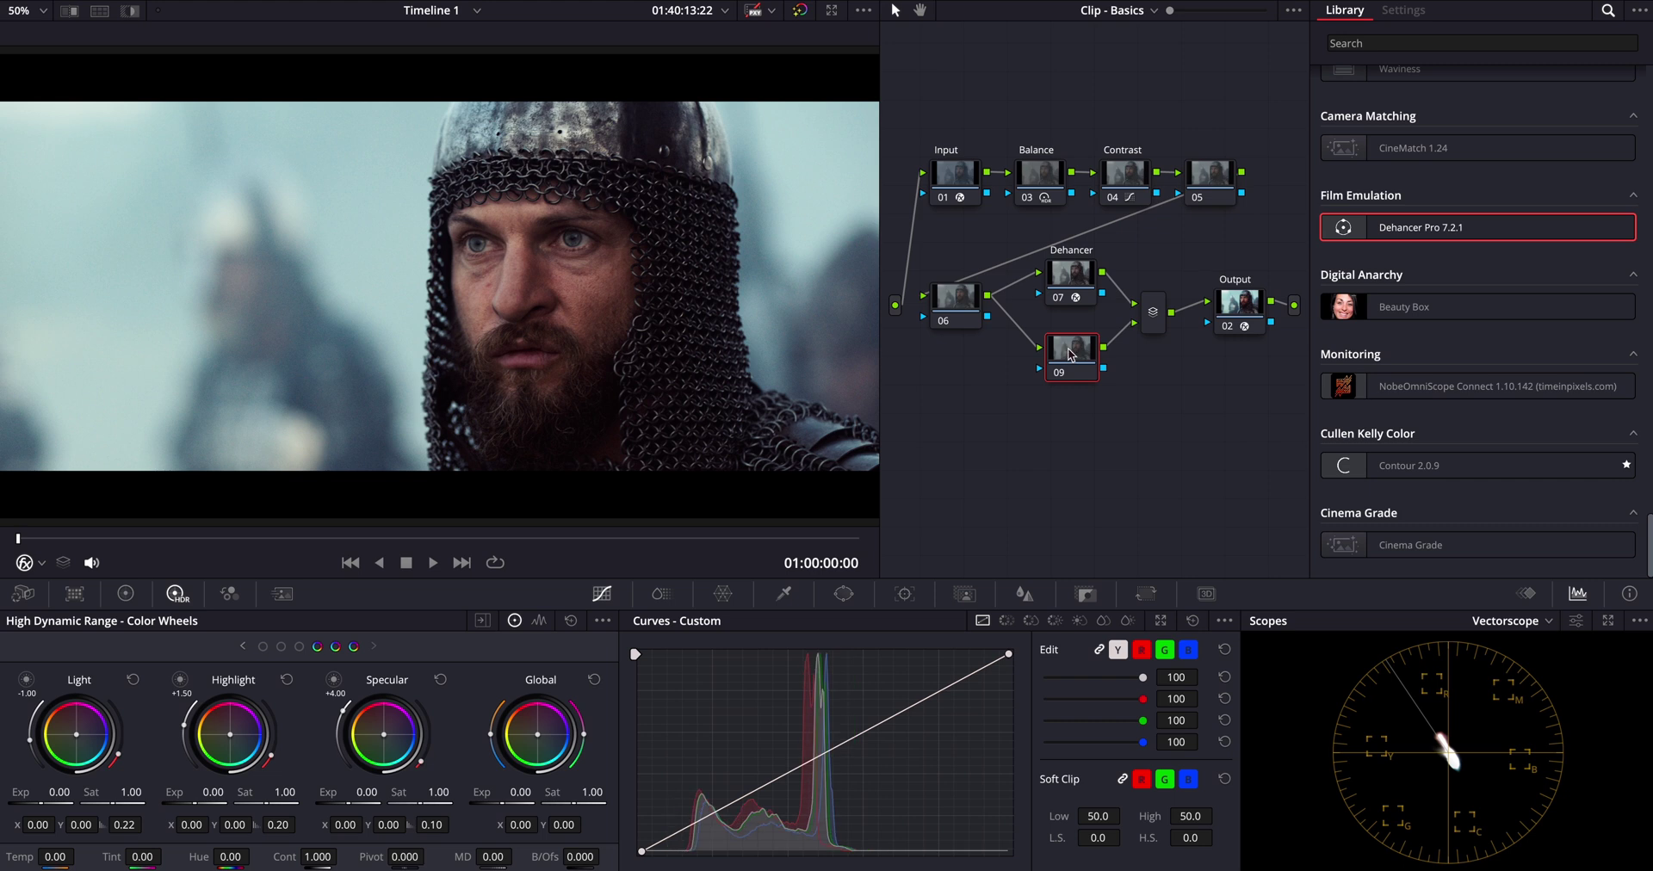
{"action": "type", "text": "Film Look"}
{"action": "scroll", "coordinate": [1478, 344], "scroll_direction": "up", "scroll_amount": 15}
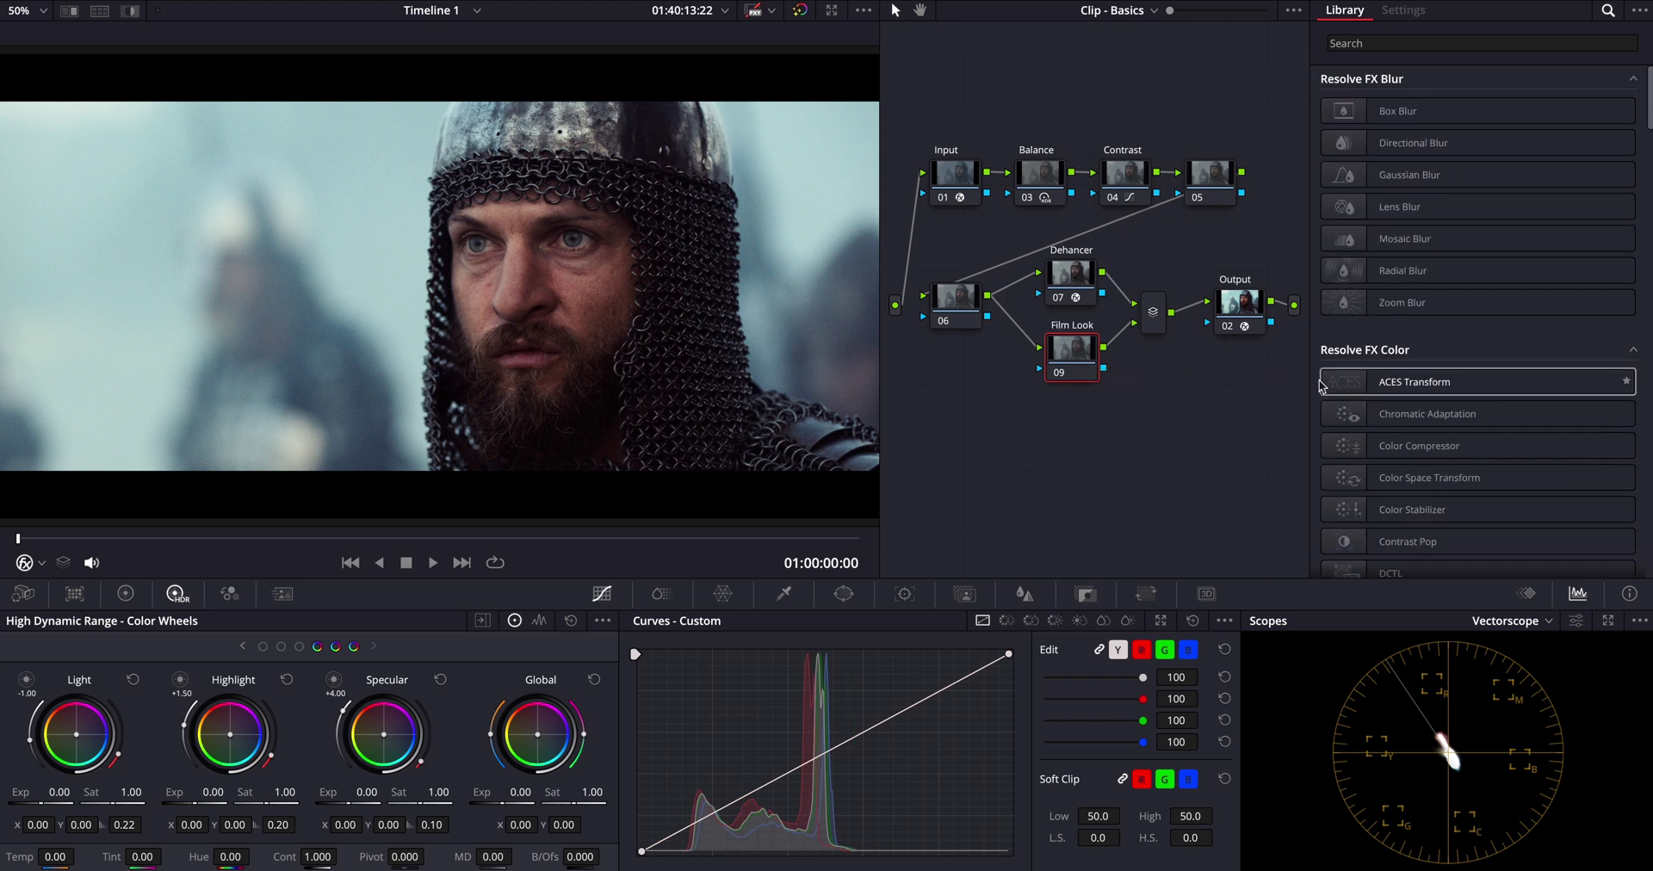
{"action": "scroll", "coordinate": [1478, 345], "scroll_direction": "down", "scroll_amount": 3}
{"action": "left_click_drag", "start_coordinate": [1418, 230], "coordinate": [1117, 345]}
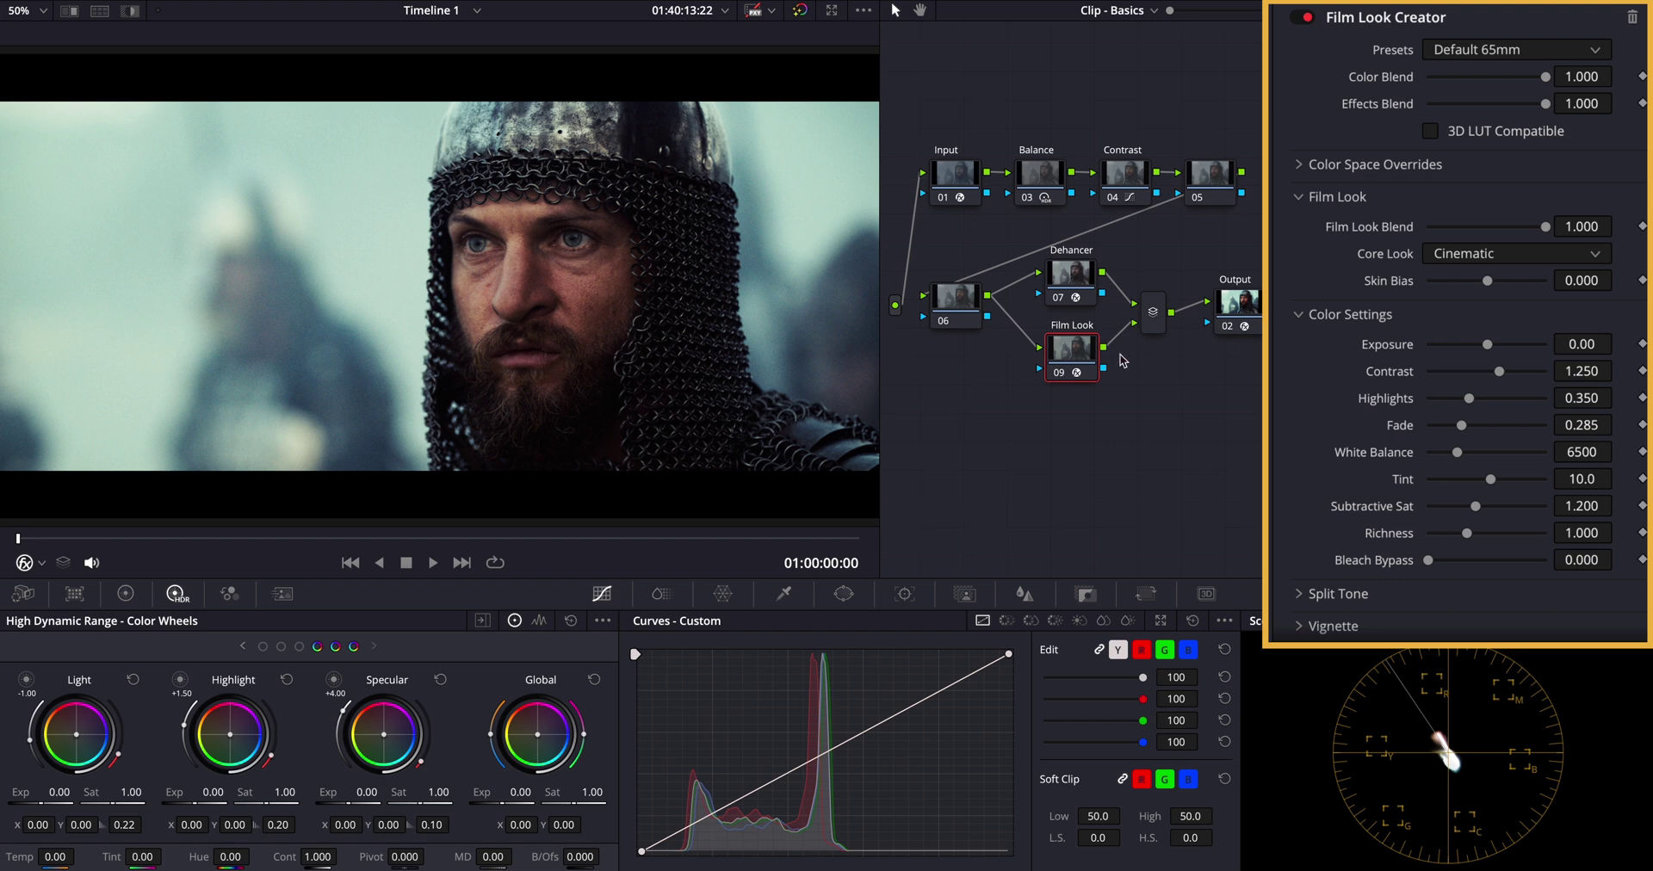
Step: Compare the Film Look node on and off, then raise Bleach Bypass to 0.138
{"action": "left_click", "coordinate": [1061, 375]}
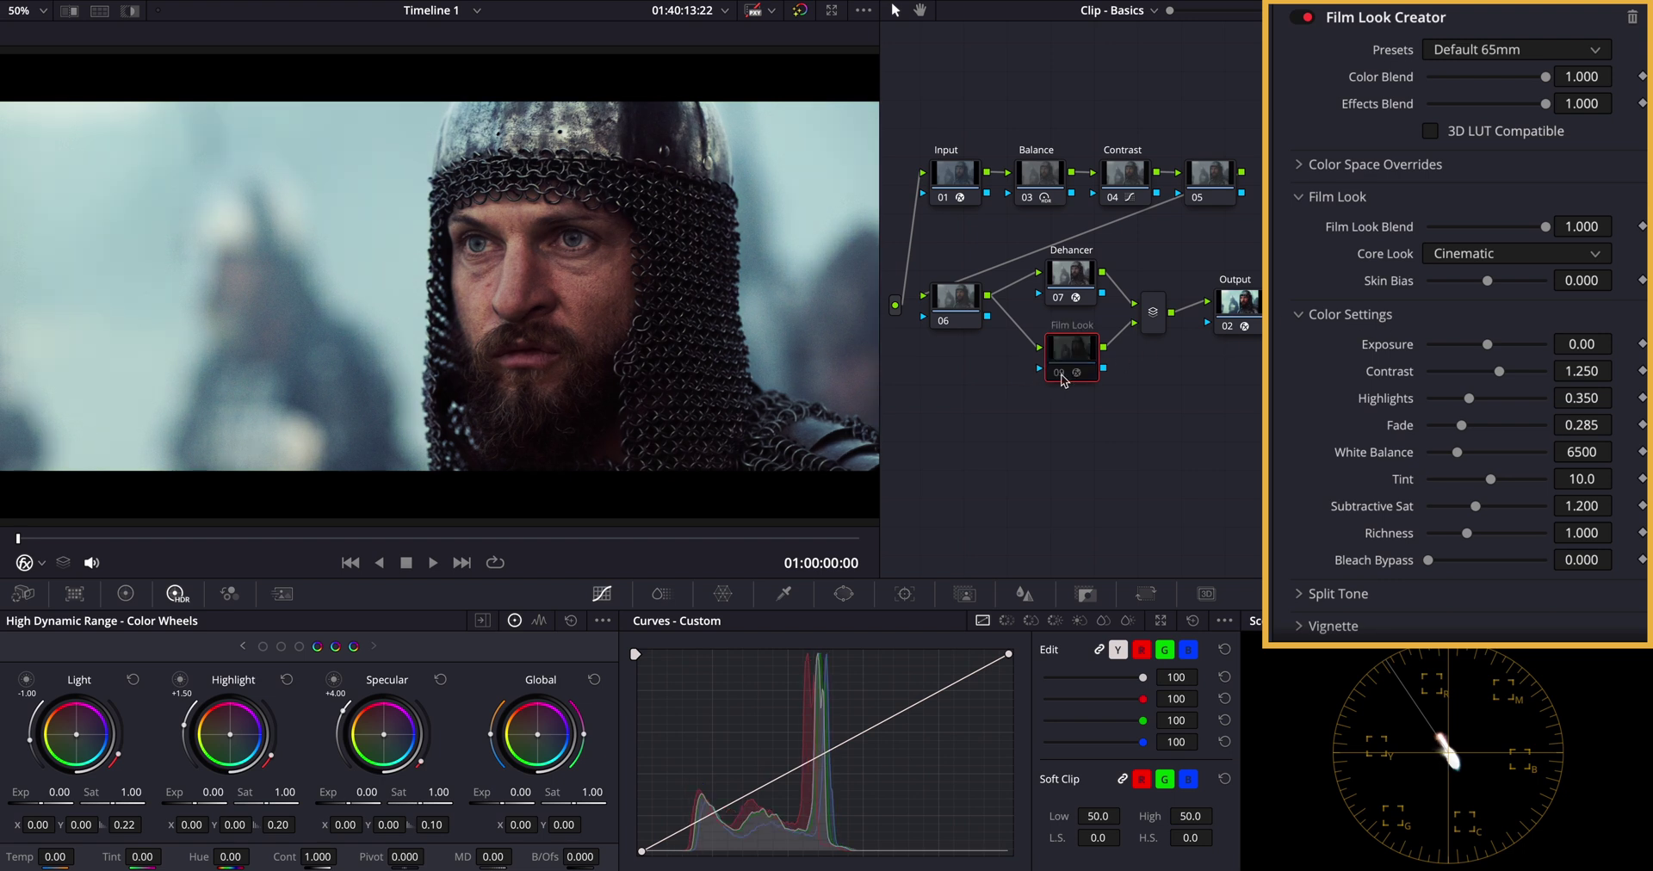
{"action": "left_click", "coordinate": [1064, 378]}
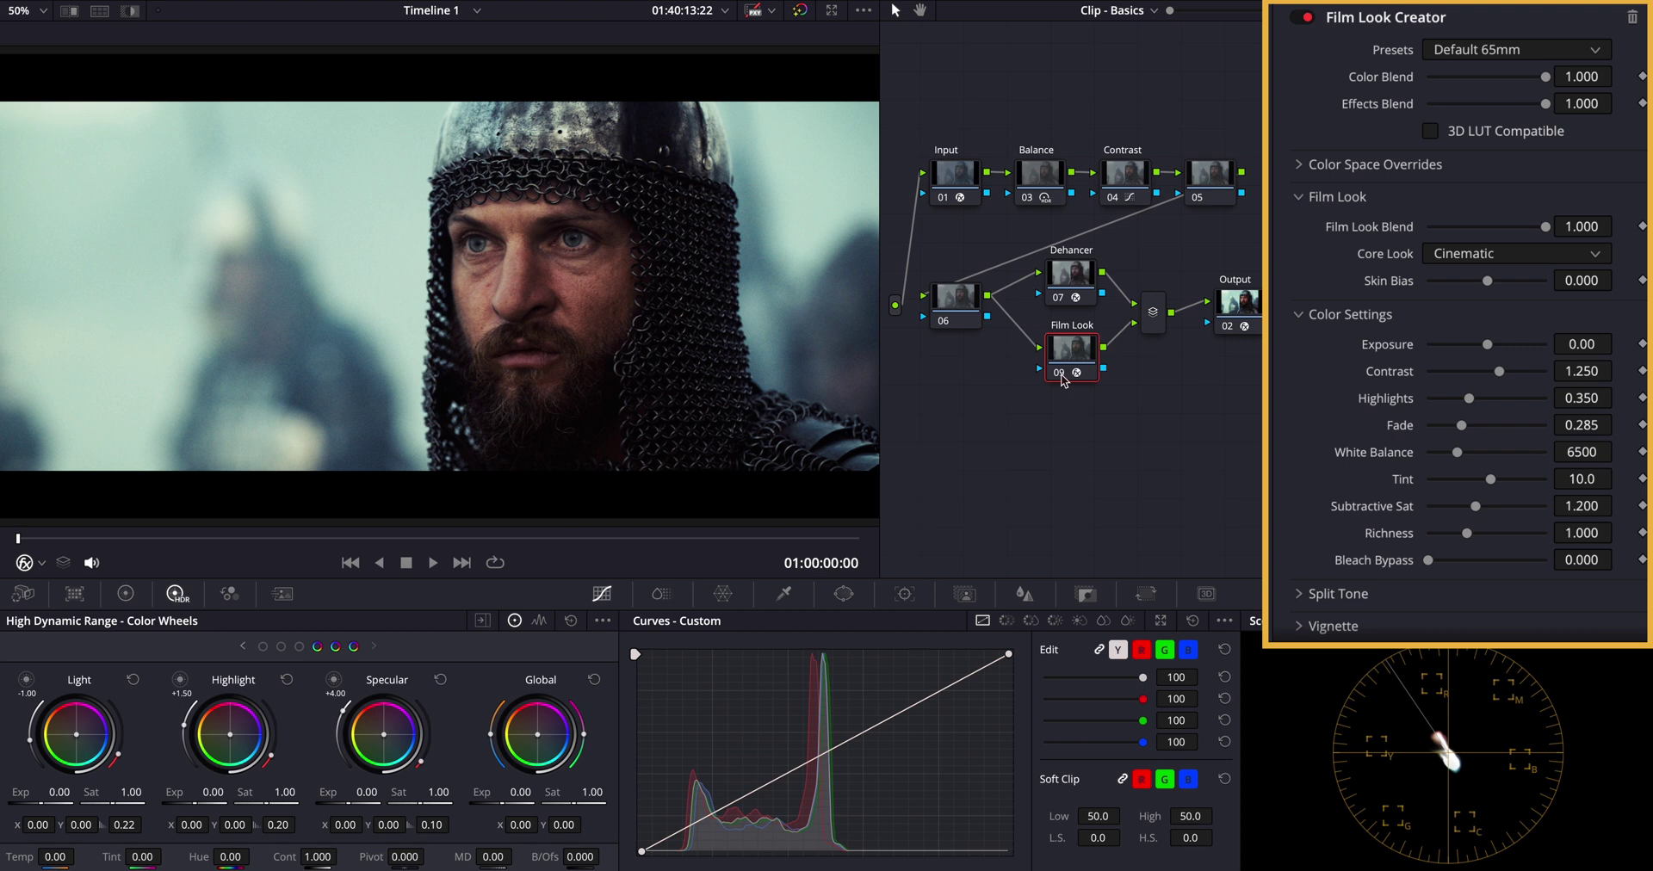
{"action": "left_click", "coordinate": [1063, 377]}
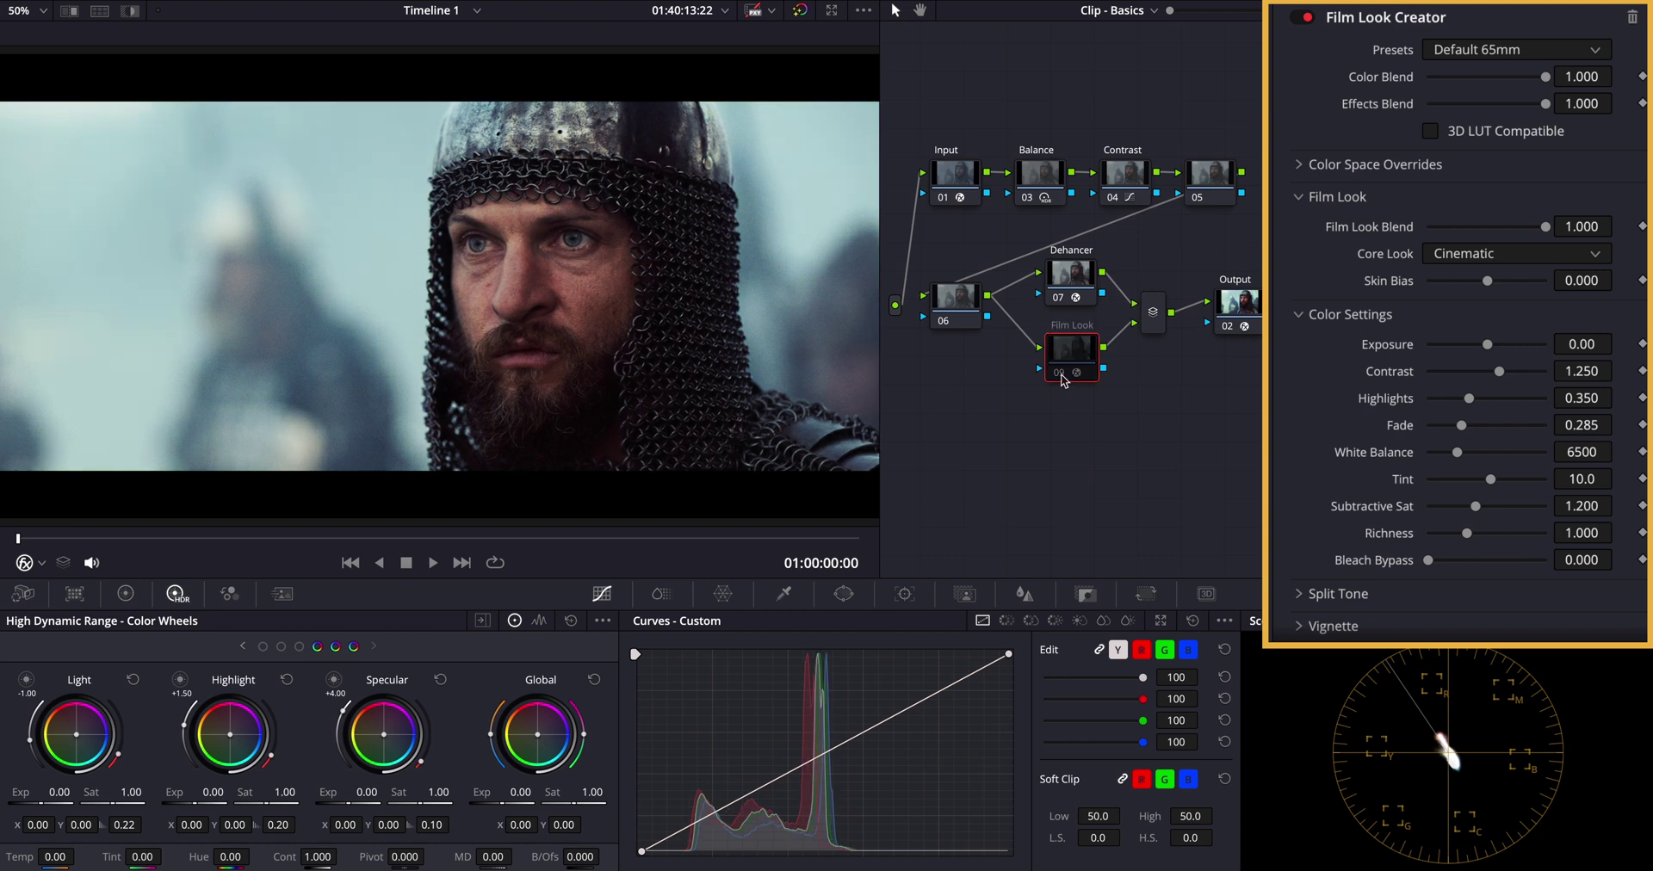
{"action": "left_click", "coordinate": [1062, 377]}
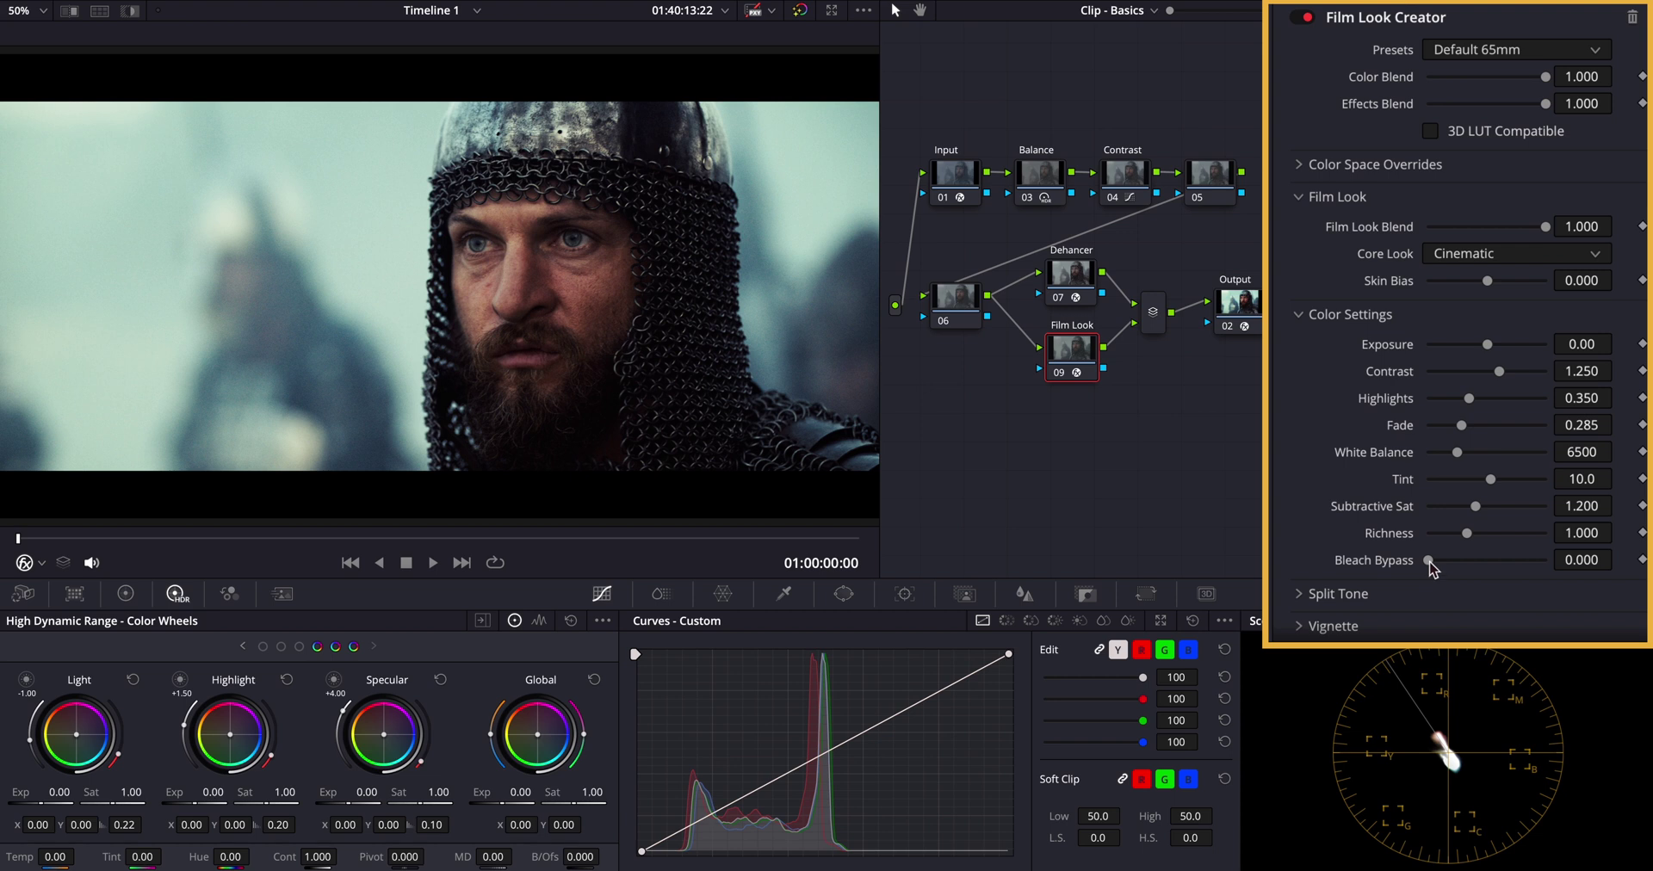
{"action": "left_click_drag", "start_coordinate": [1430, 561], "coordinate": [1445, 566]}
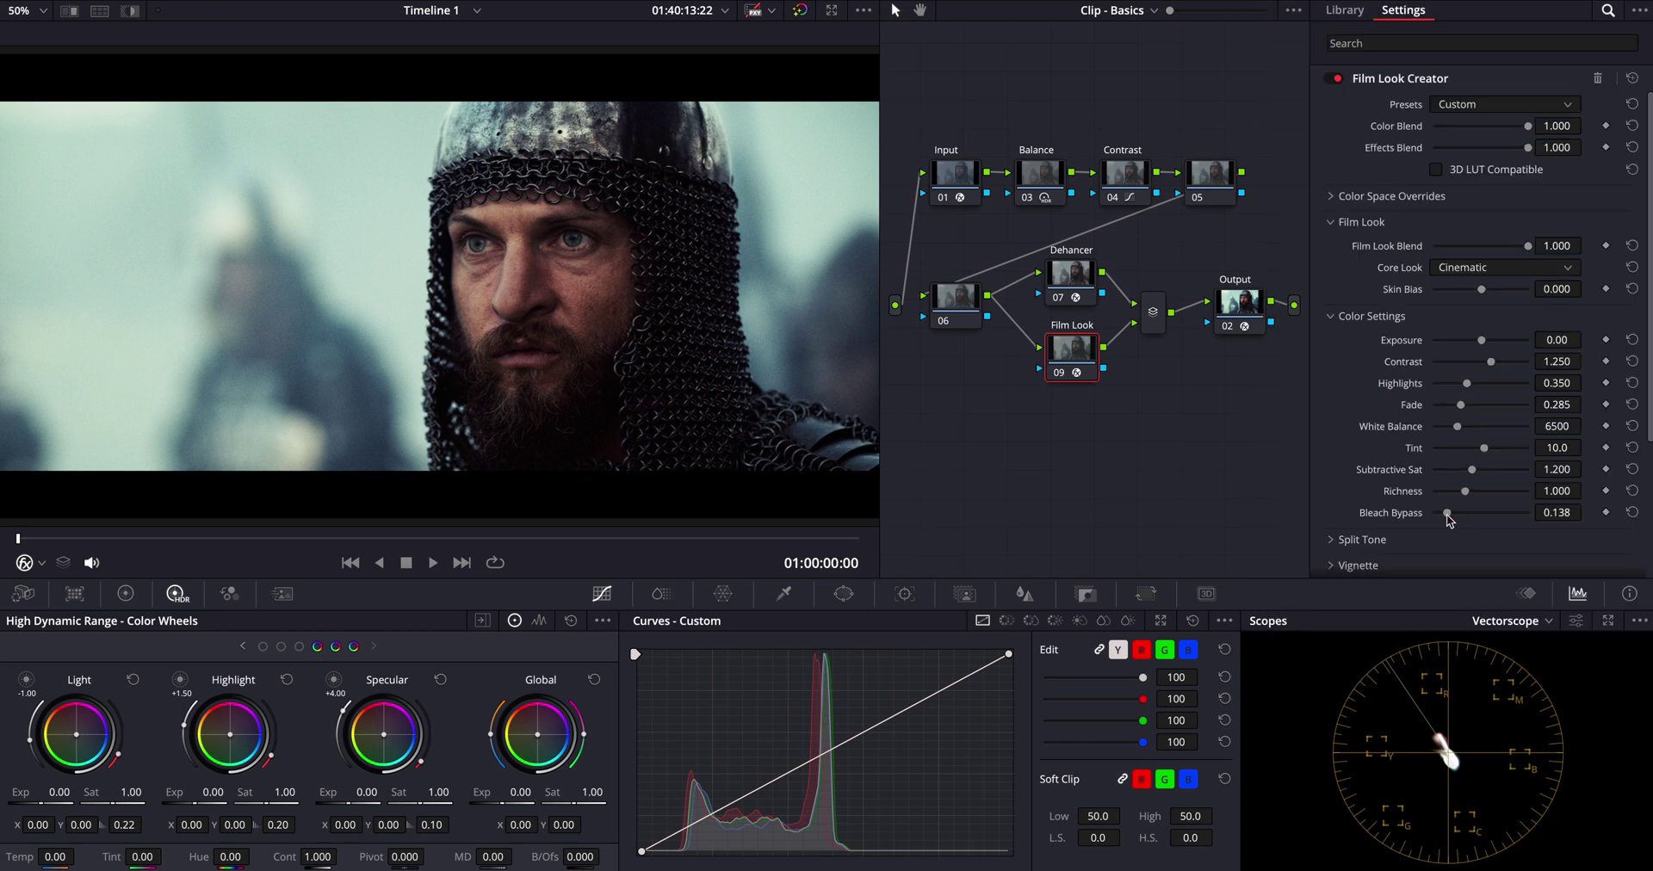
{"action": "left_click", "coordinate": [1062, 373]}
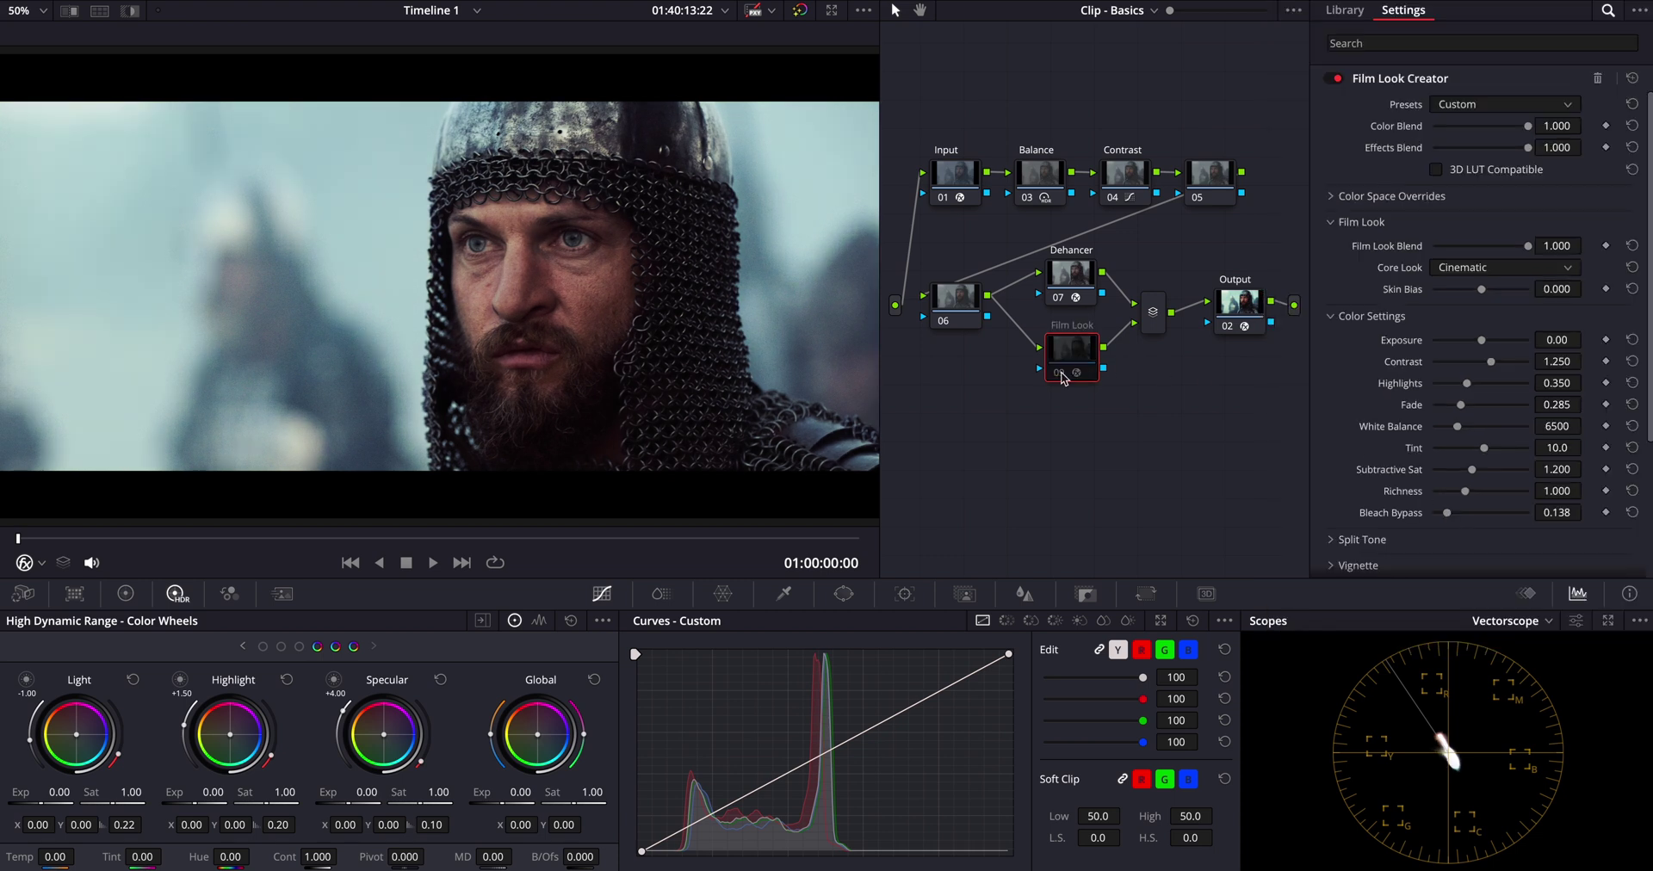
{"action": "left_click", "coordinate": [1063, 374]}
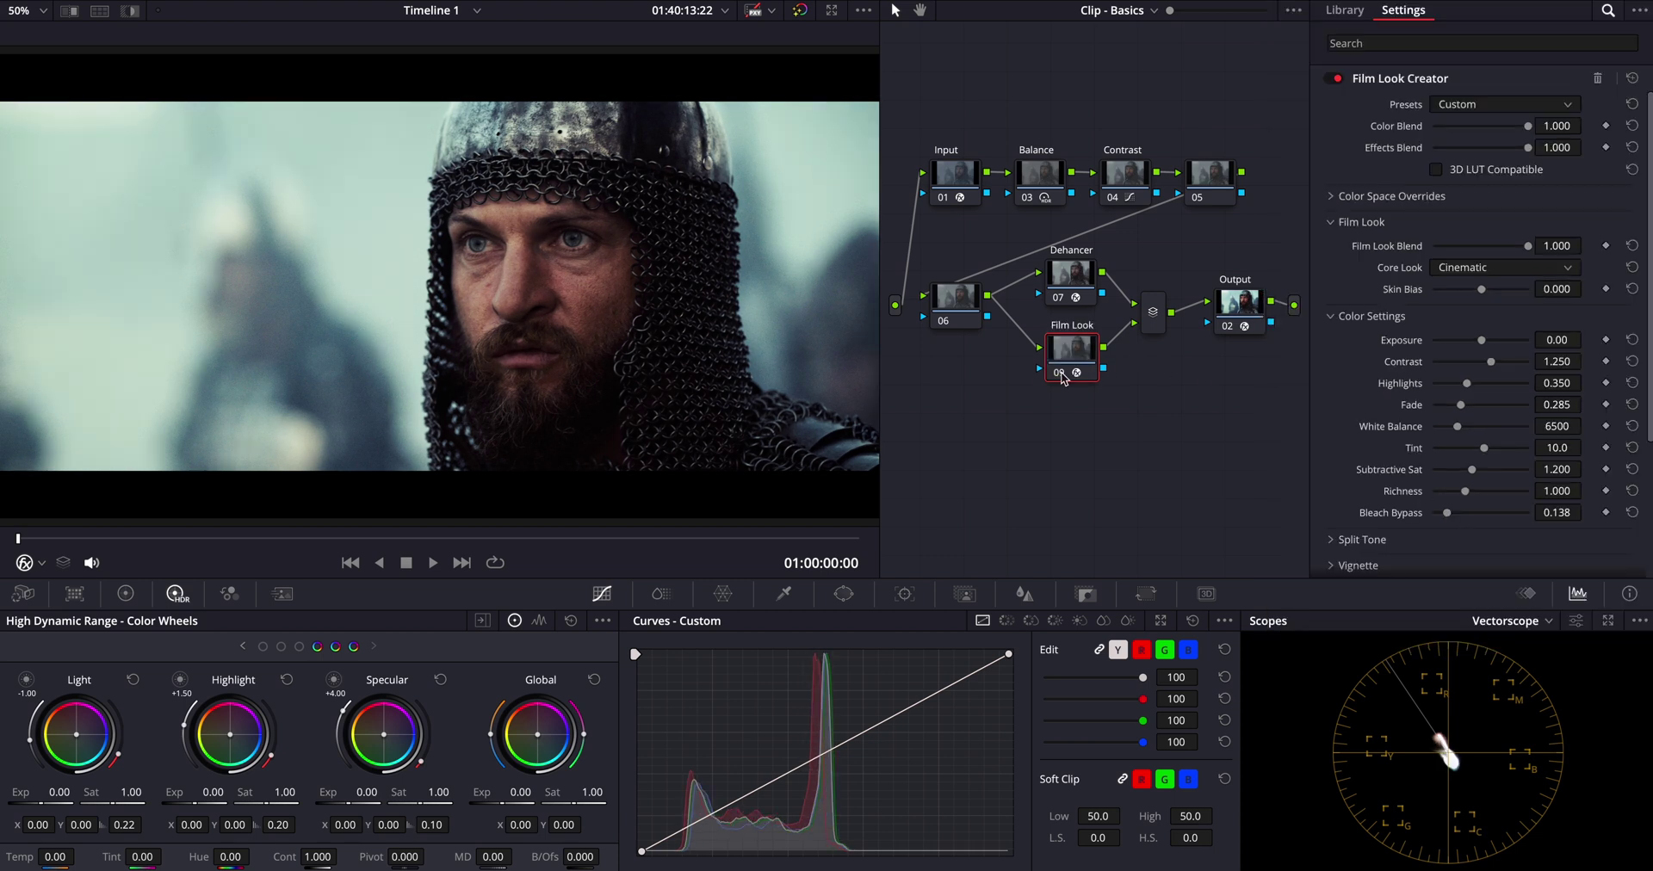
{"action": "left_click", "coordinate": [1062, 372]}
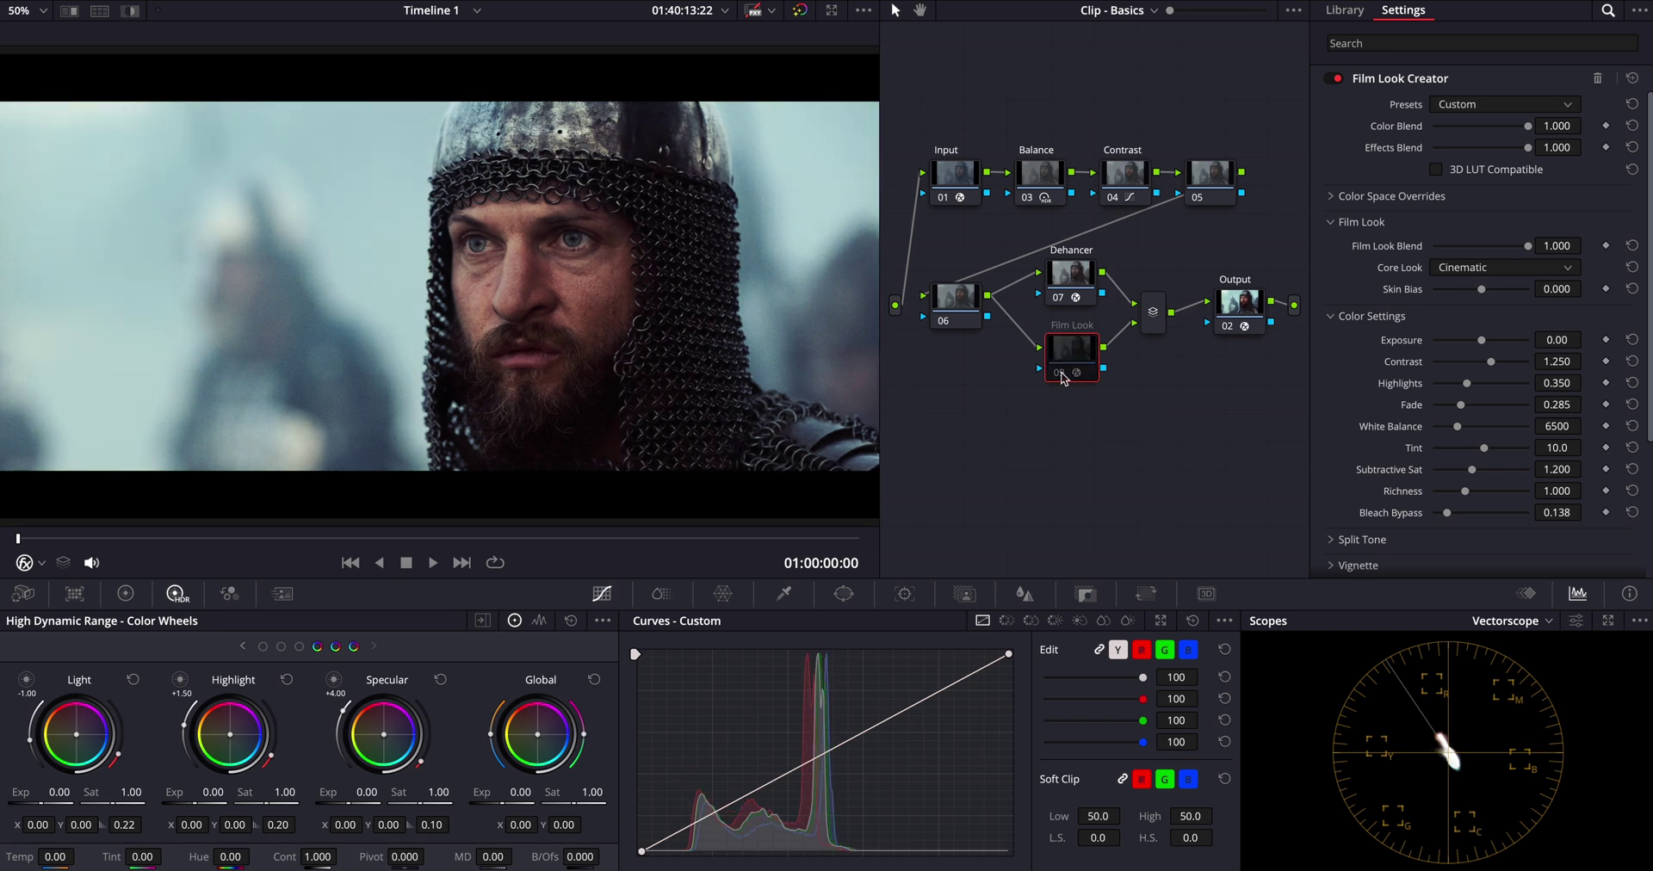
{"action": "left_click", "coordinate": [1062, 373]}
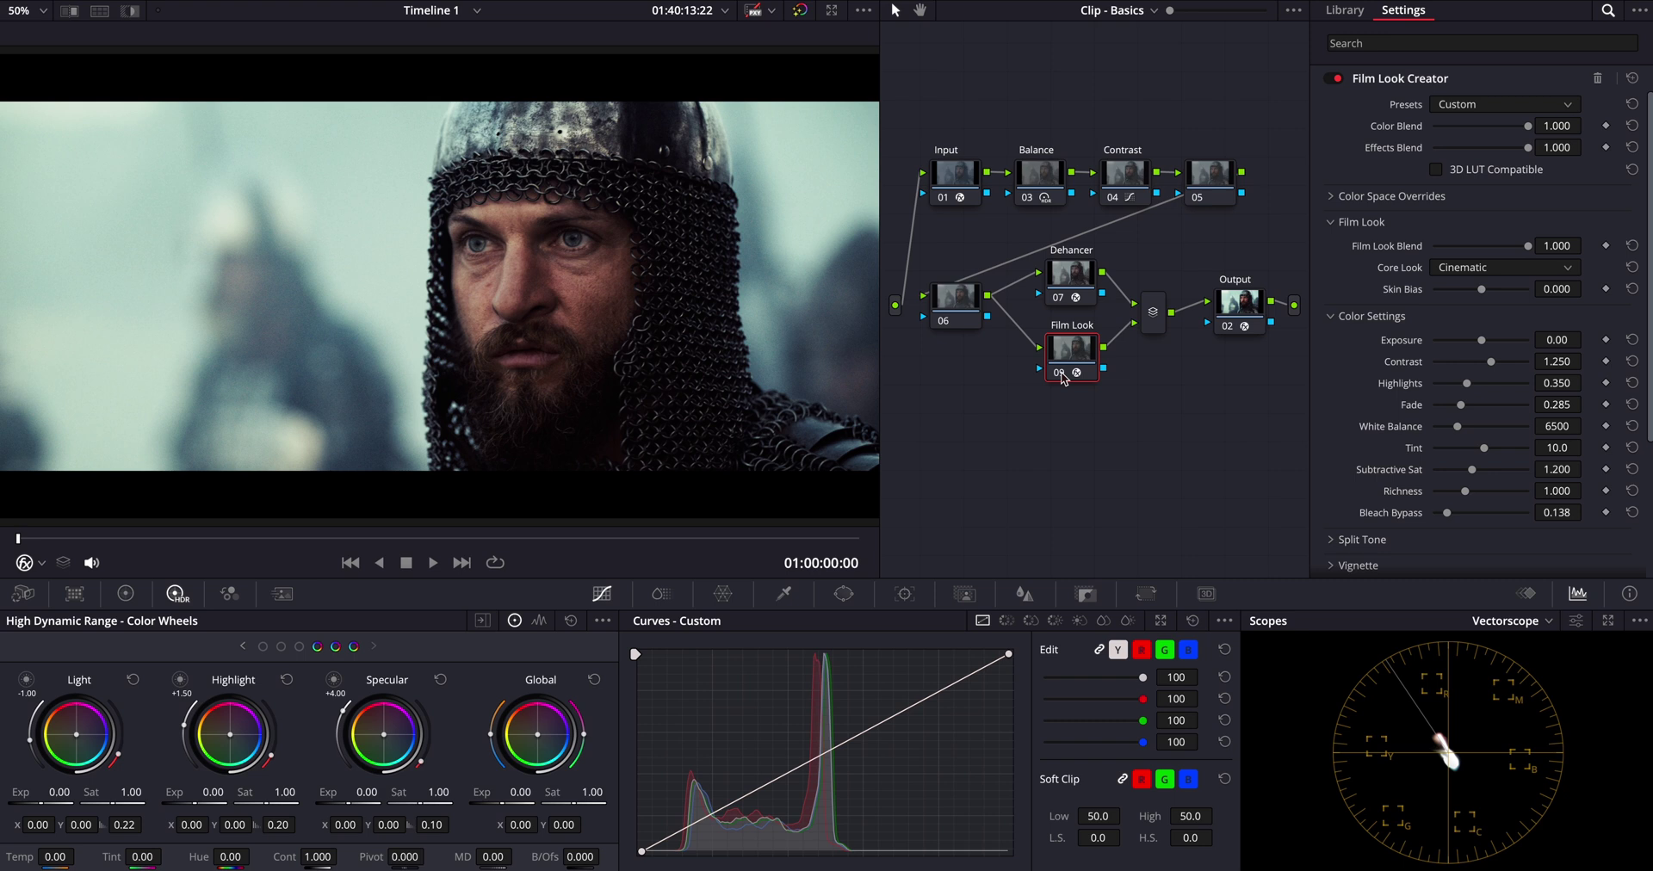
Step: Label node 05 Window and add a gradient window rotated over the frame's left side
{"action": "left_click", "coordinate": [1223, 179]}
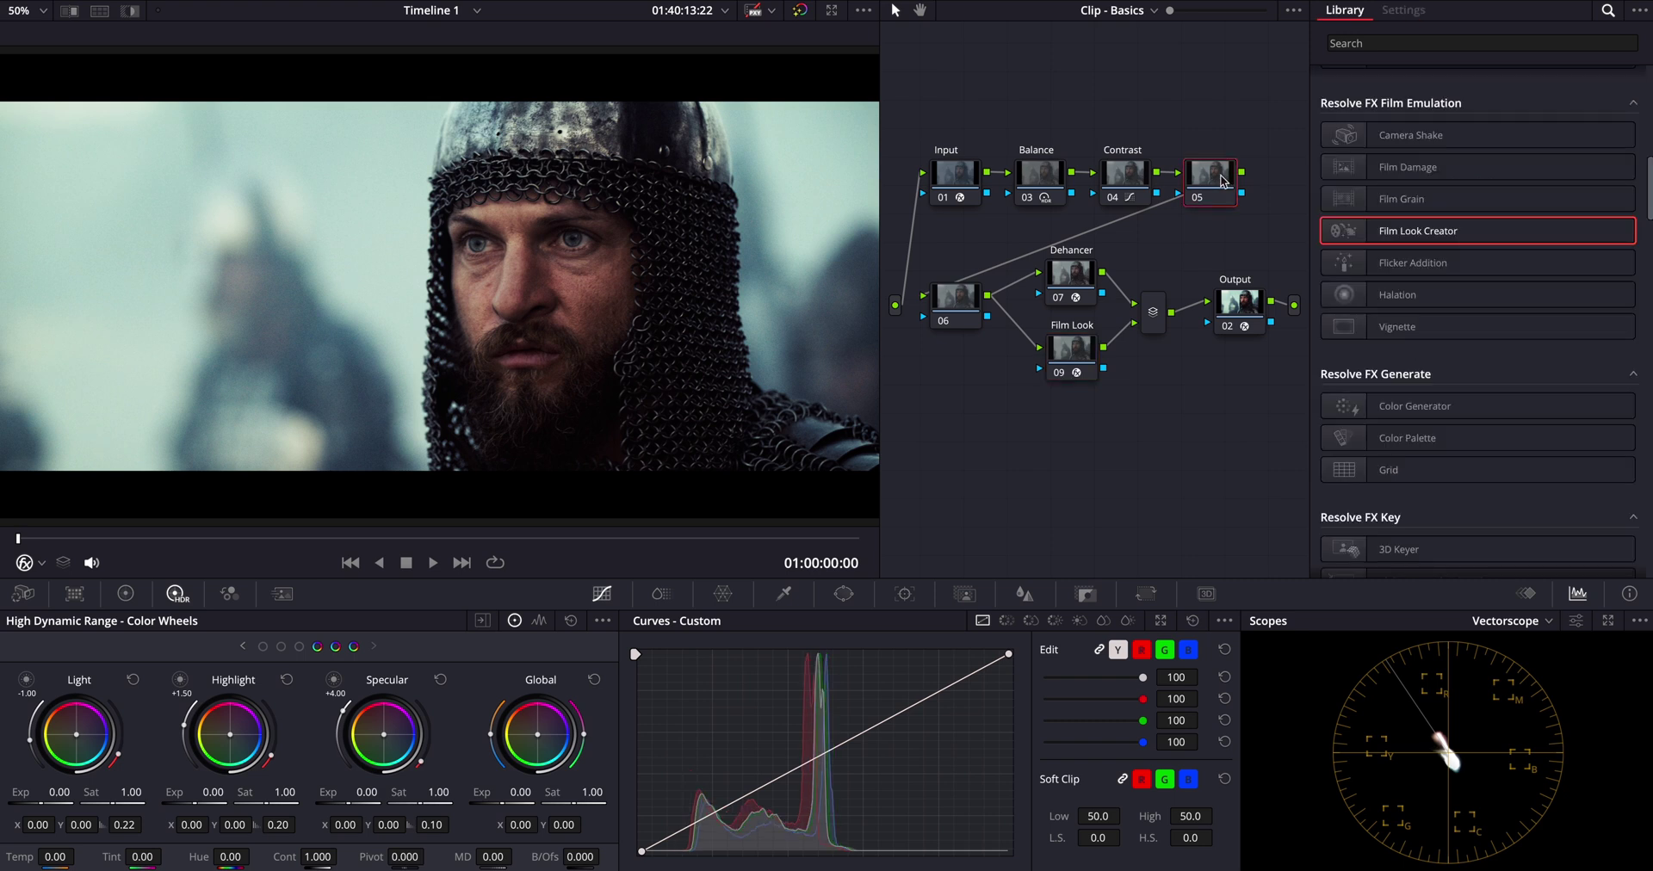
{"action": "type", "text": "Window"}
{"action": "key", "text": "Return"}
{"action": "left_click", "coordinate": [843, 594]}
{"action": "left_click", "coordinate": [657, 850]}
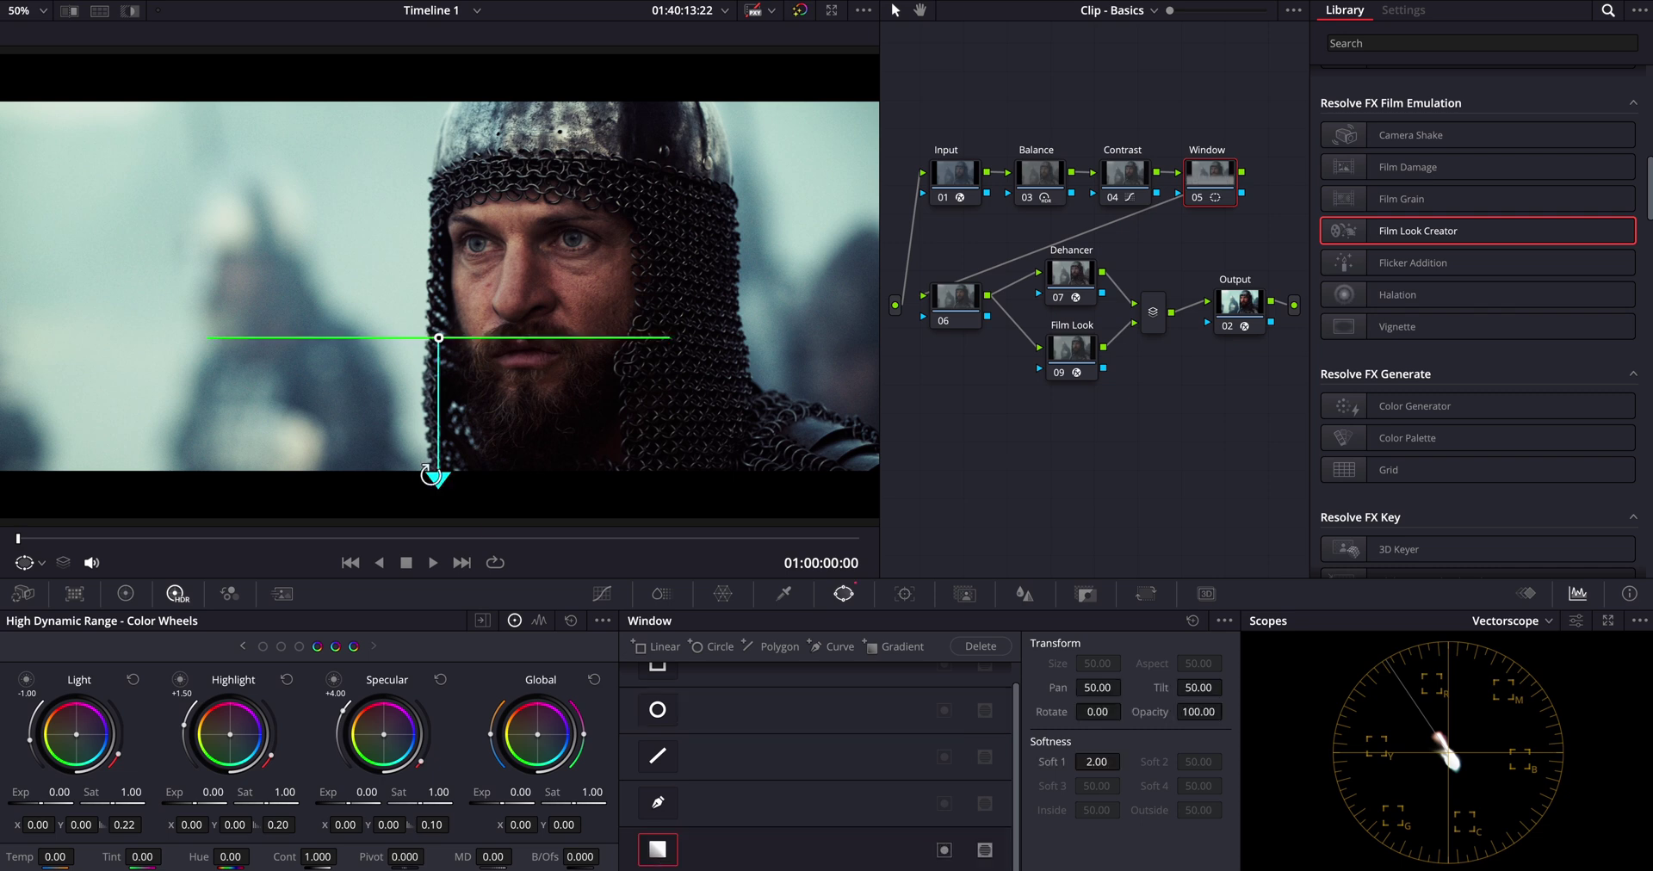
{"action": "left_click_drag", "start_coordinate": [429, 474], "coordinate": [588, 323]}
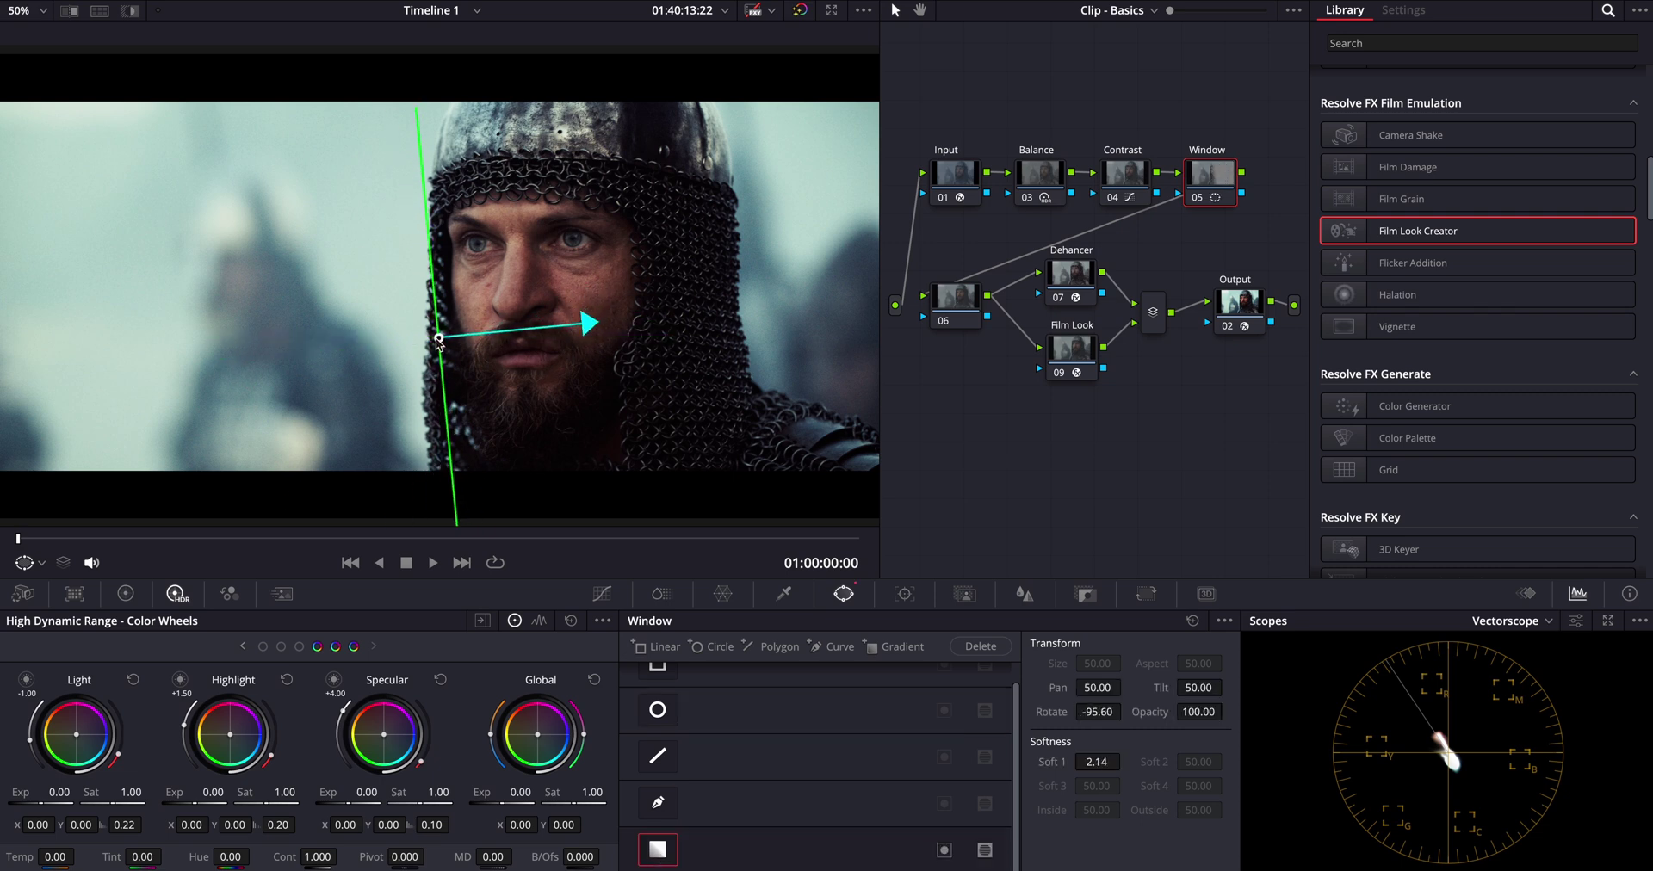
{"action": "left_click_drag", "start_coordinate": [440, 340], "coordinate": [579, 222]}
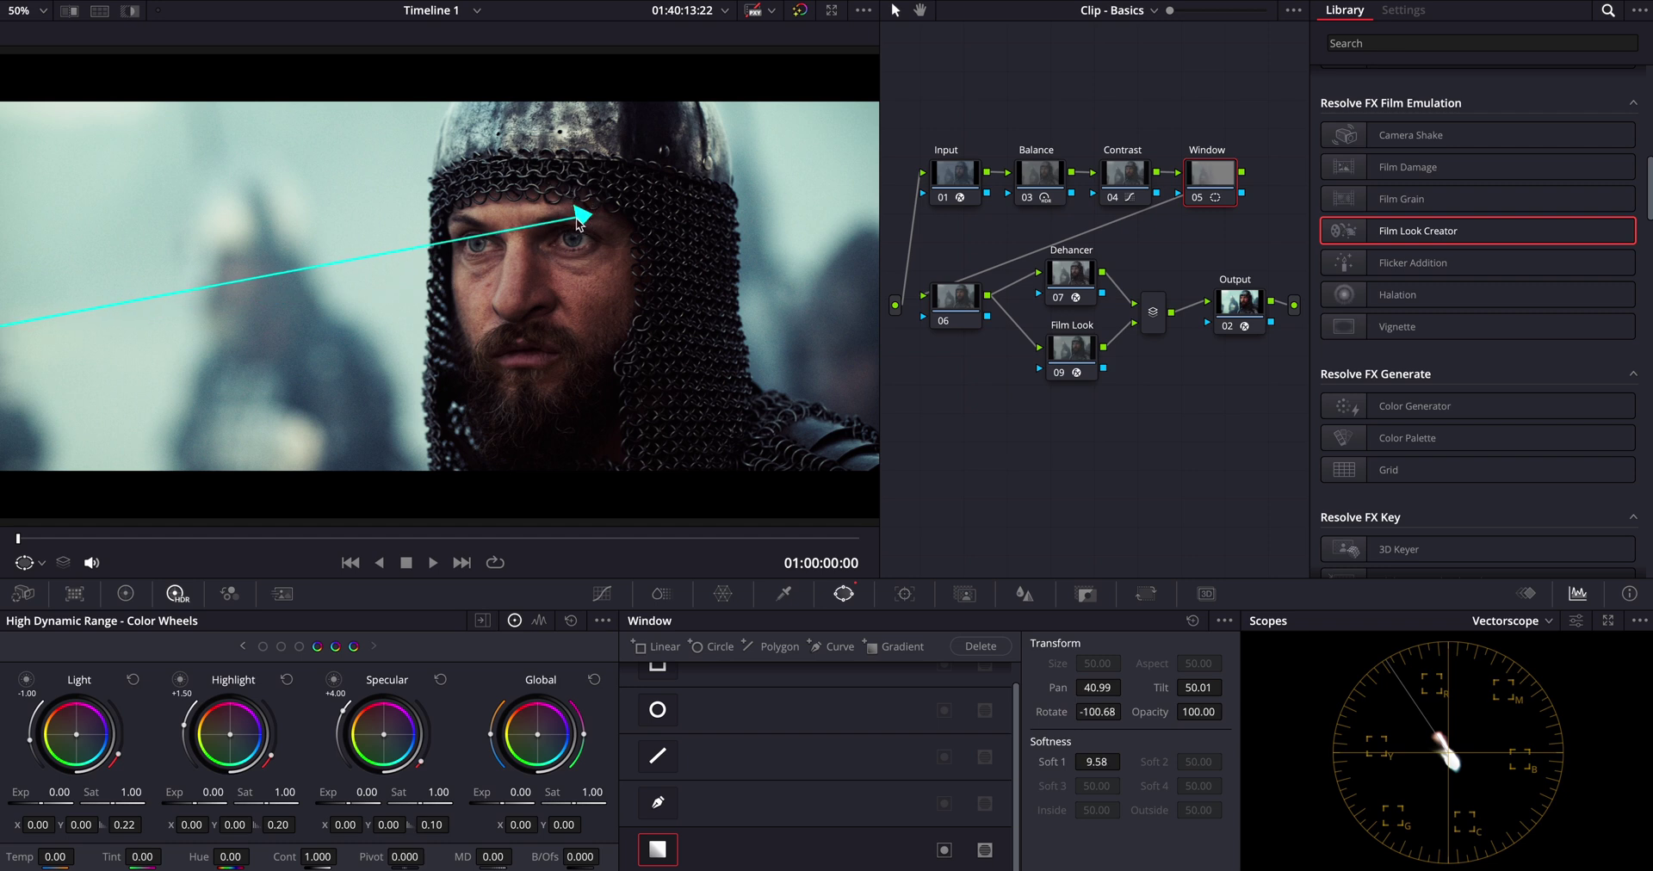
Step: Darken the gradient area with Global exposure at -1.72, previewing the matte in highlight view
{"action": "key", "text": "shift+h"}
{"action": "key", "text": "shift+h"}
{"action": "key", "text": "shift+h"}
{"action": "key", "text": "shift+h"}
{"action": "left_click", "coordinate": [41, 565]}
{"action": "left_click", "coordinate": [47, 597]}
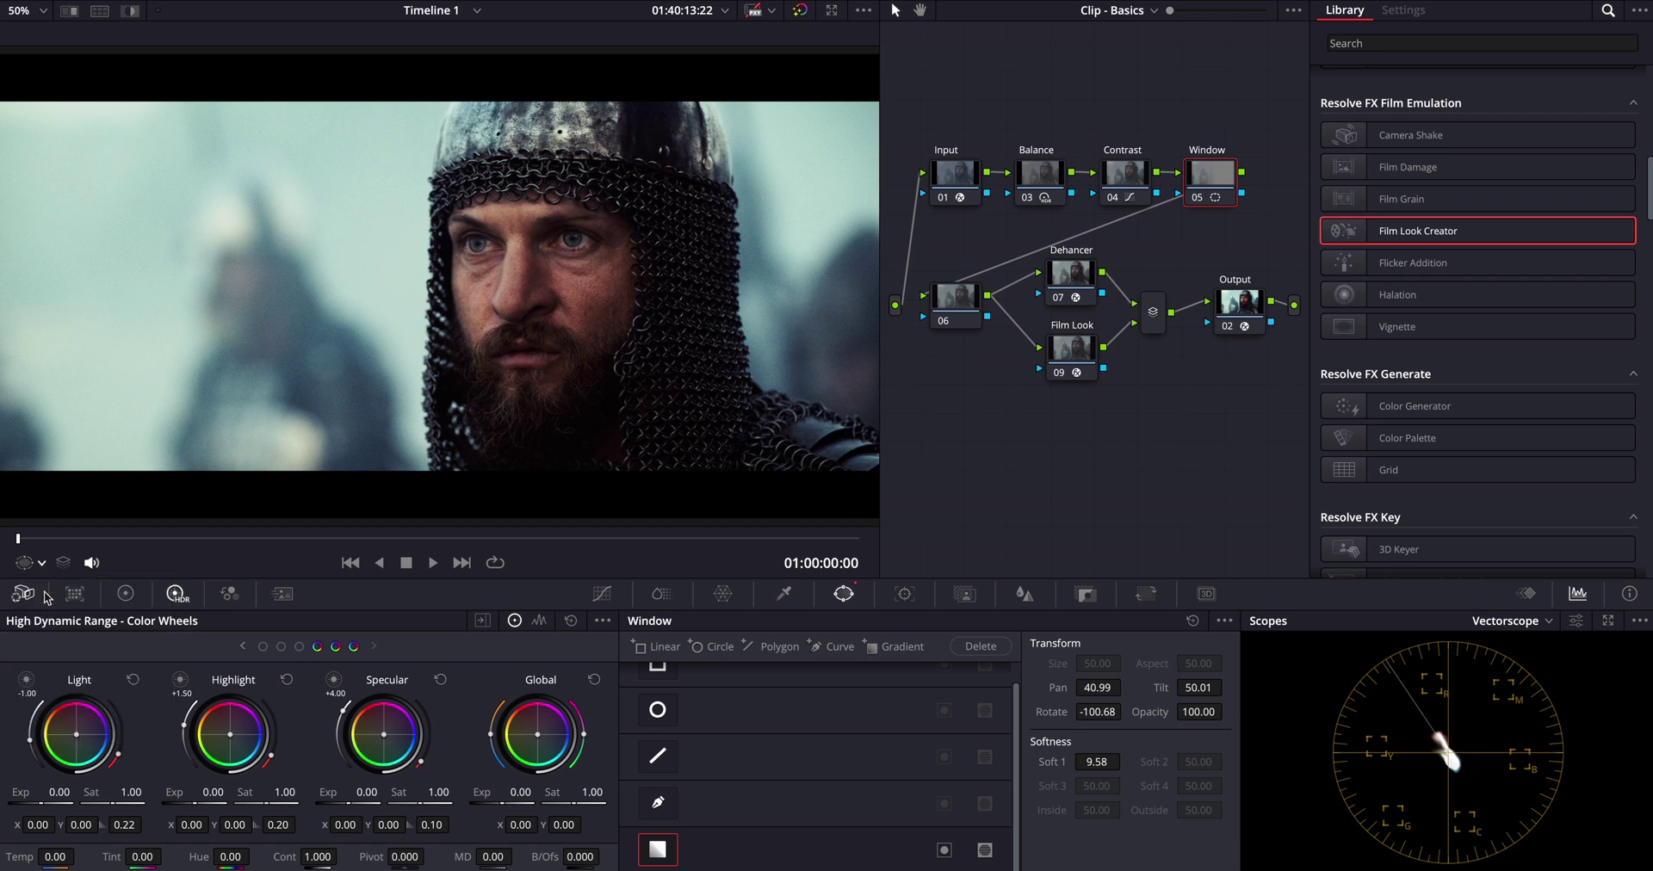
{"action": "left_click_drag", "start_coordinate": [520, 792], "coordinate": [34, 814]}
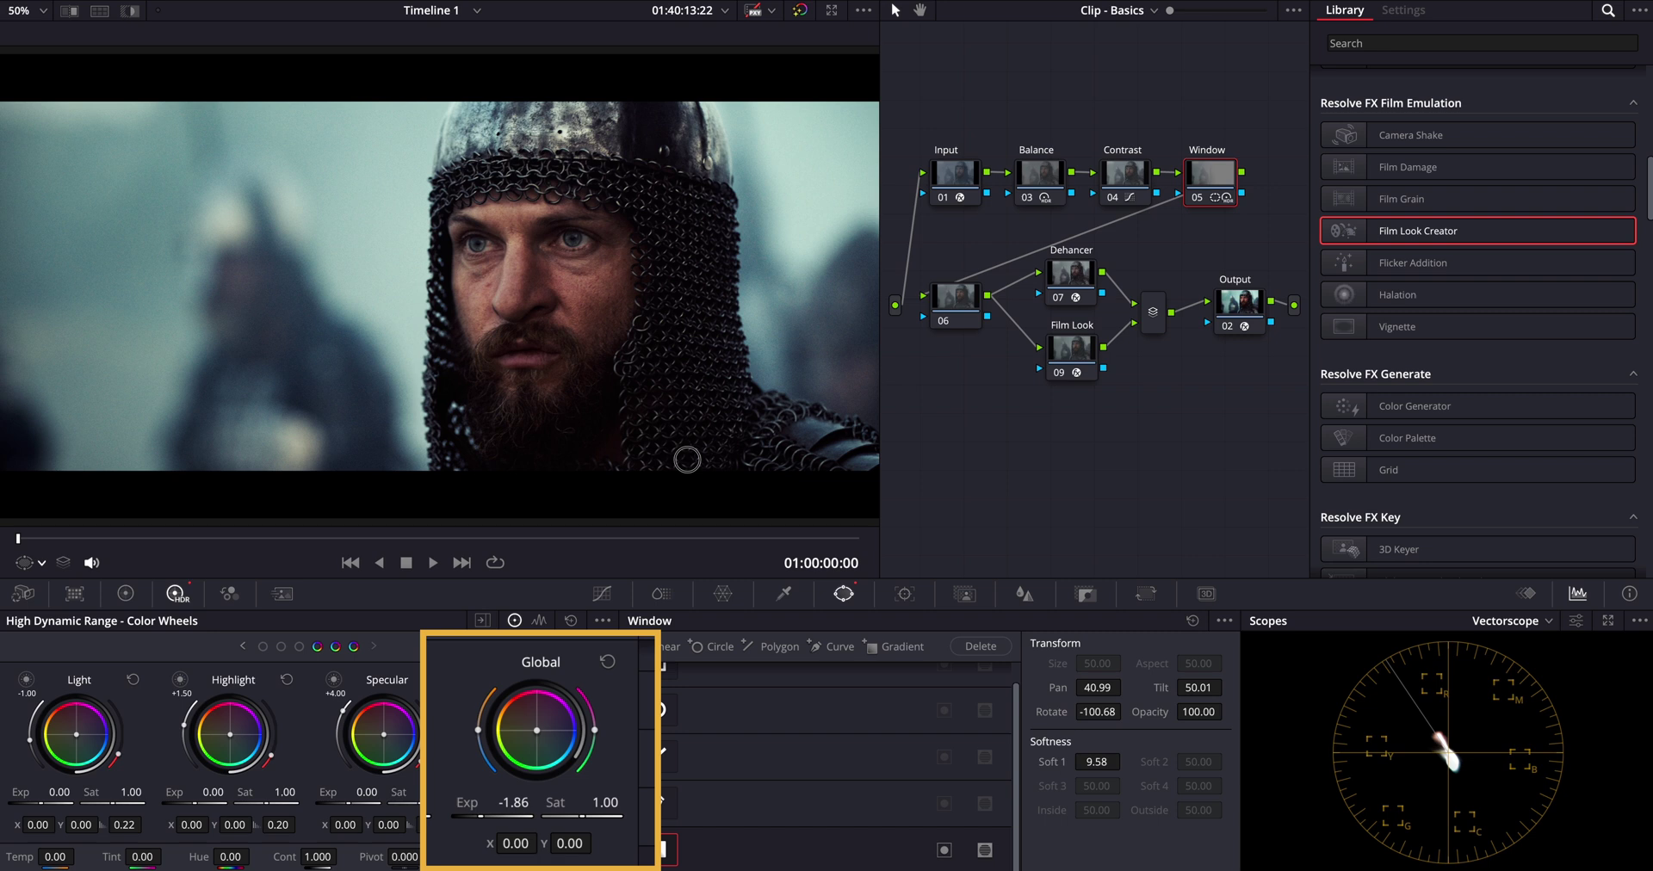
{"action": "left_click_drag", "start_coordinate": [642, 463], "coordinate": [747, 457]}
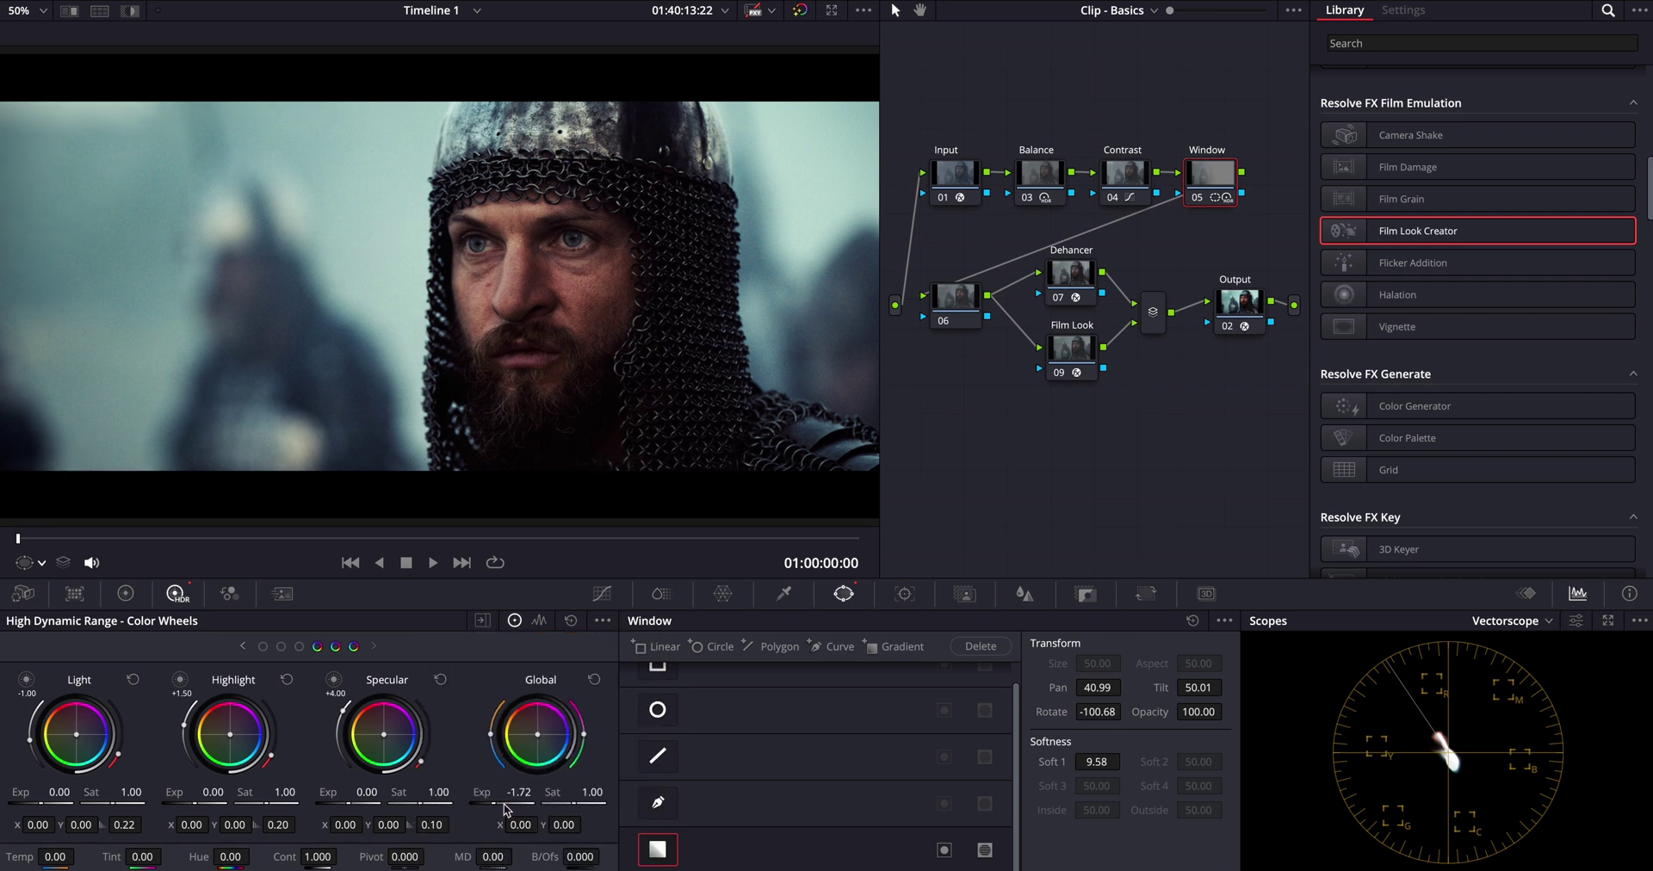
Step: Toggle the Window node on and off to compare the left-side darkening
{"action": "left_click", "coordinate": [1198, 198]}
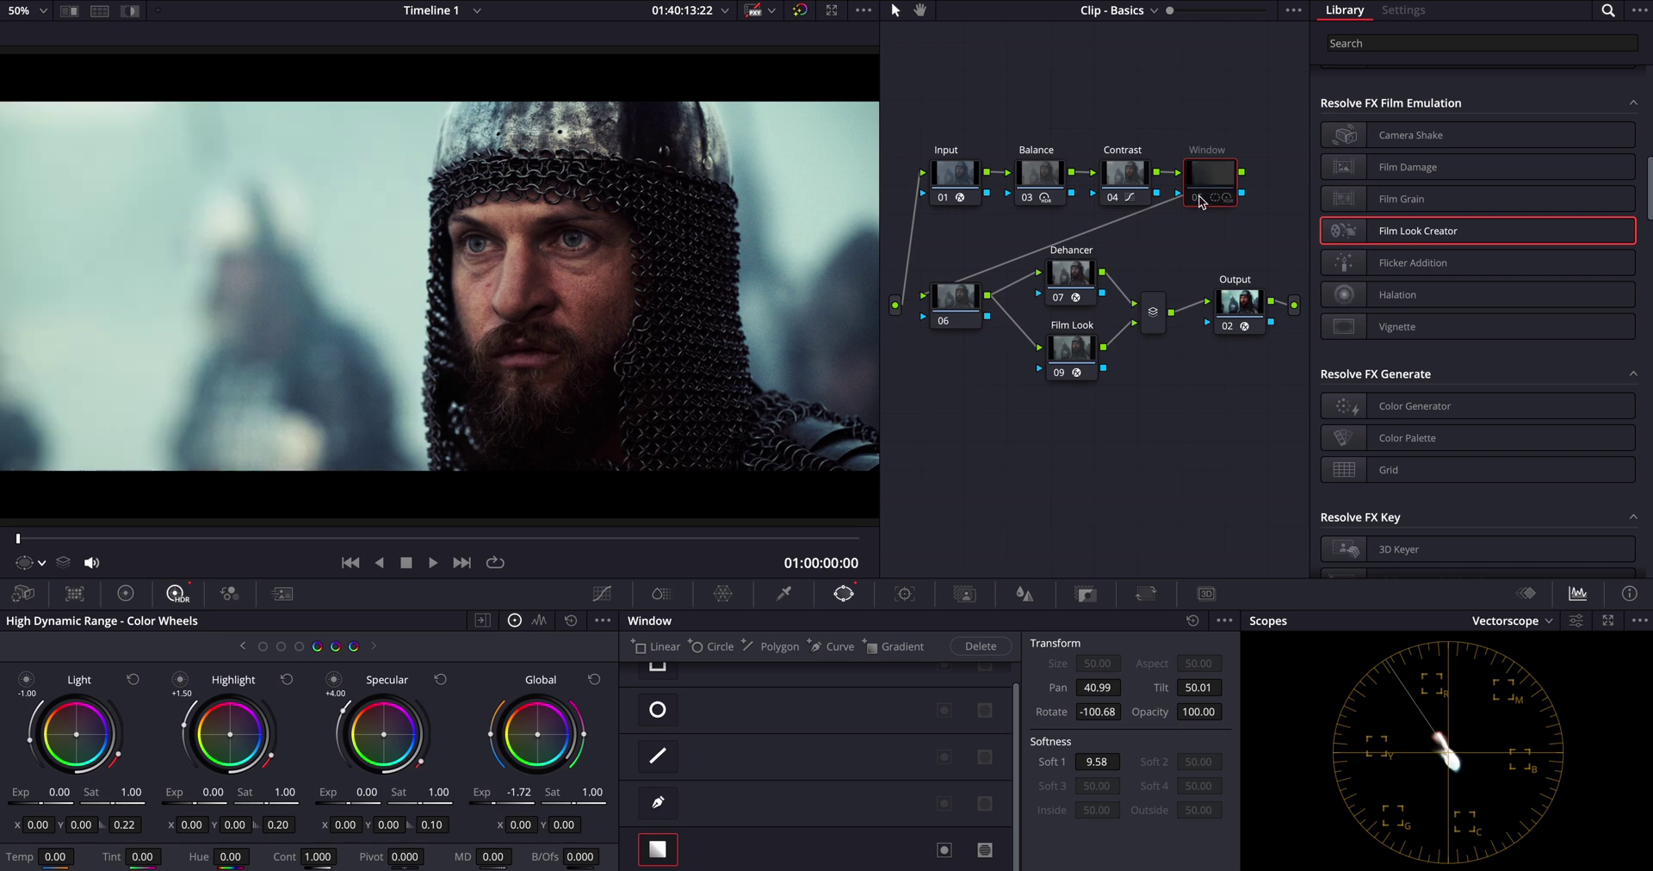
{"action": "left_click", "coordinate": [1199, 198]}
{"action": "left_click", "coordinate": [1199, 198]}
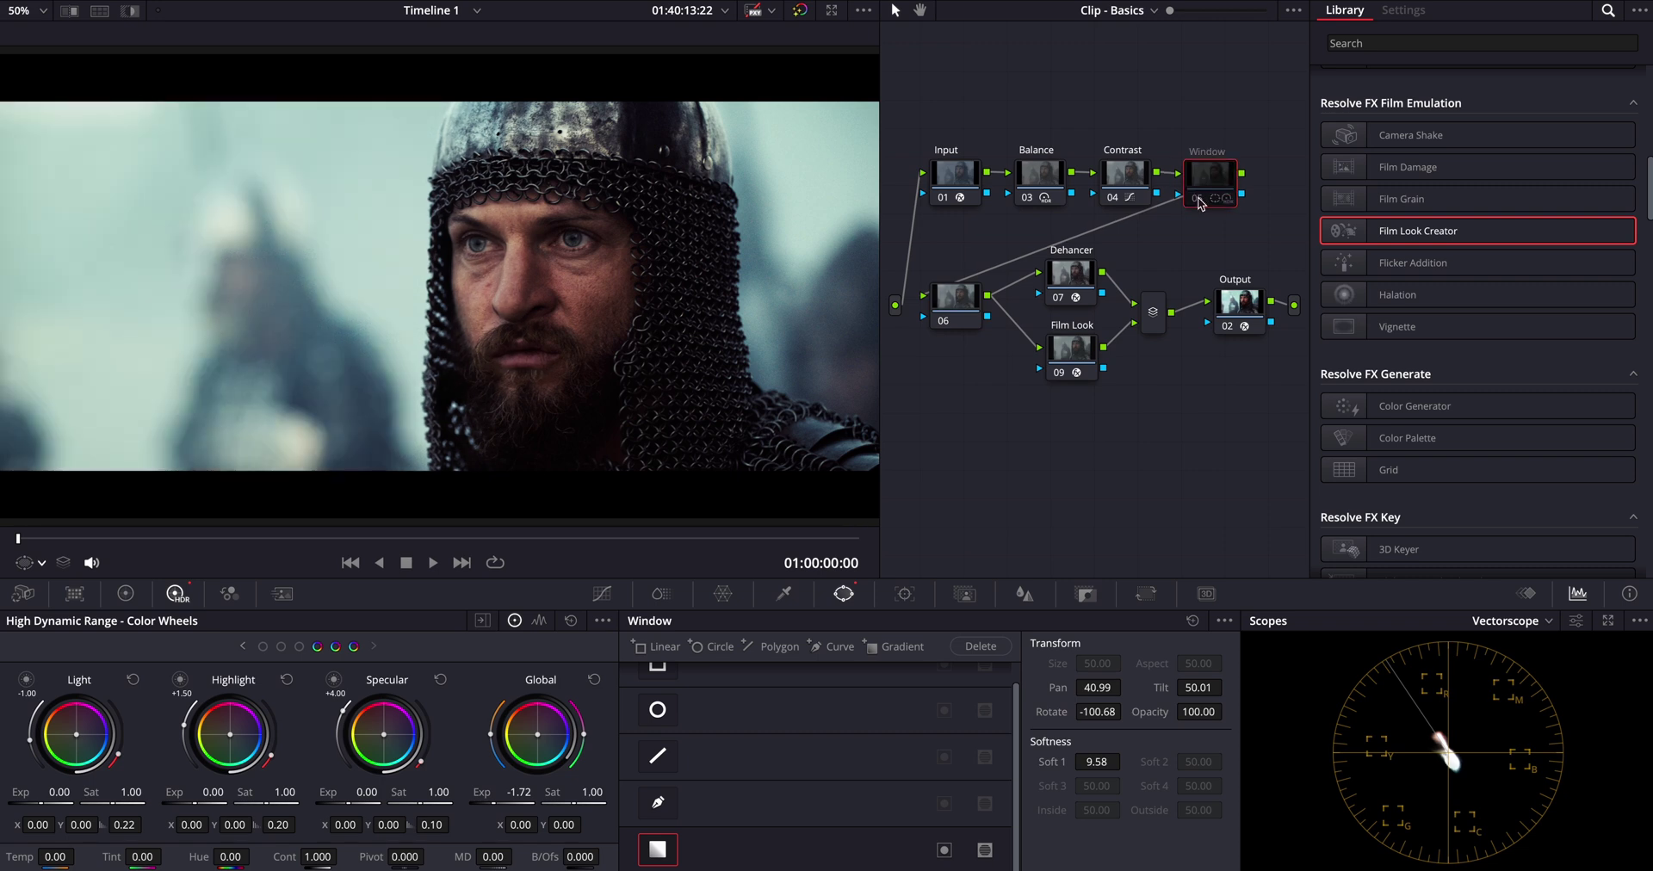
{"action": "left_click", "coordinate": [1198, 198]}
{"action": "left_click", "coordinate": [1199, 198]}
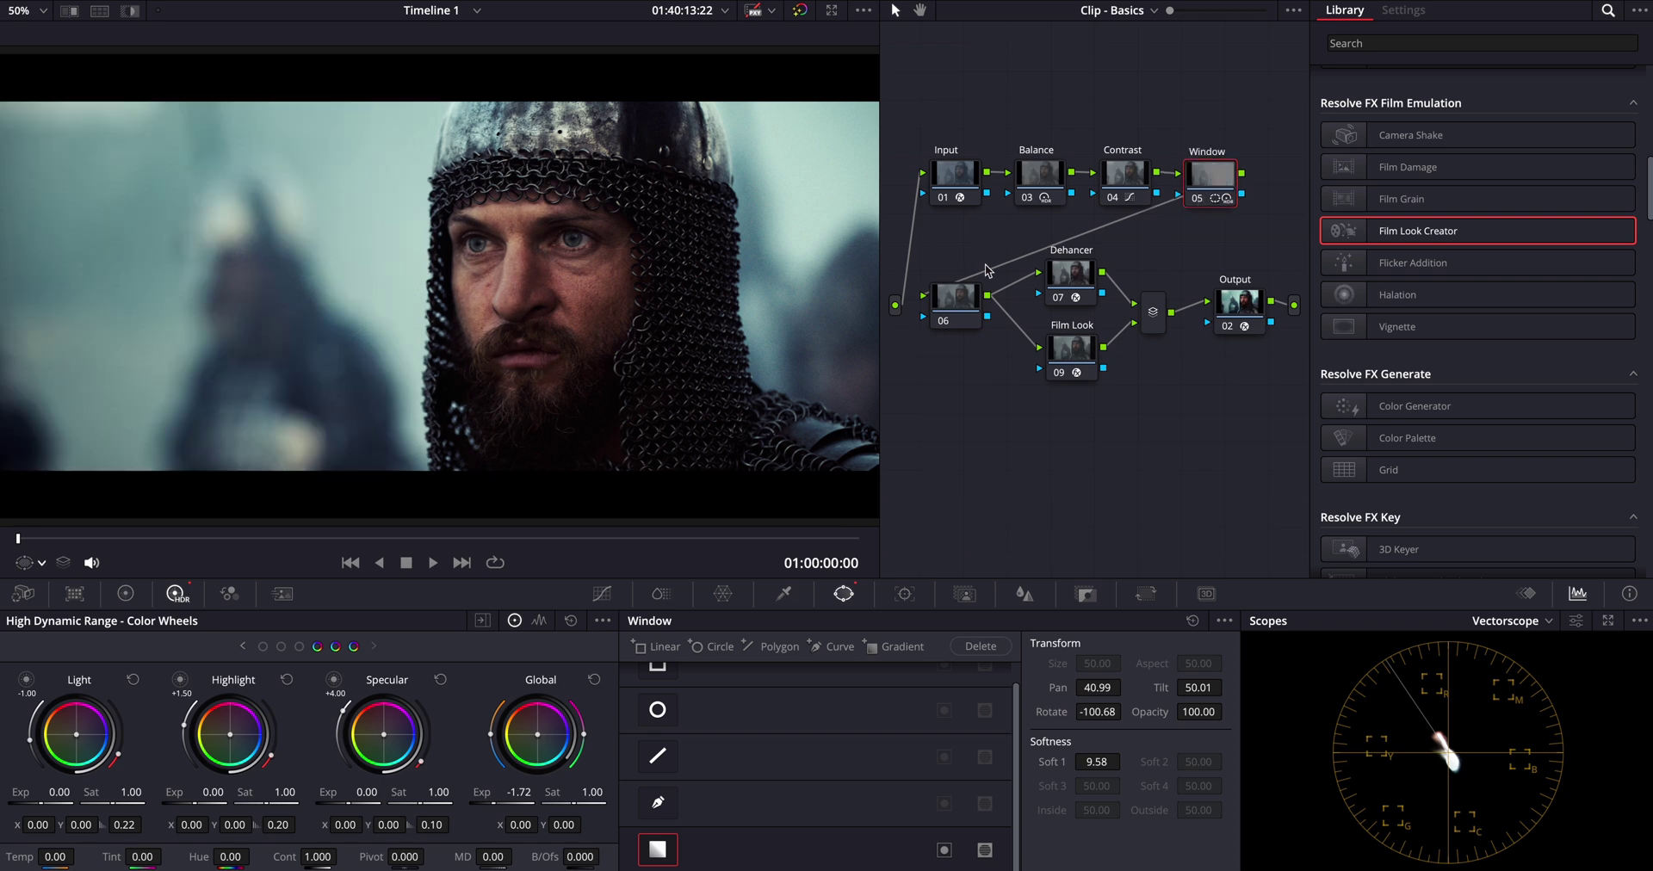
{"action": "left_click", "coordinate": [955, 298]}
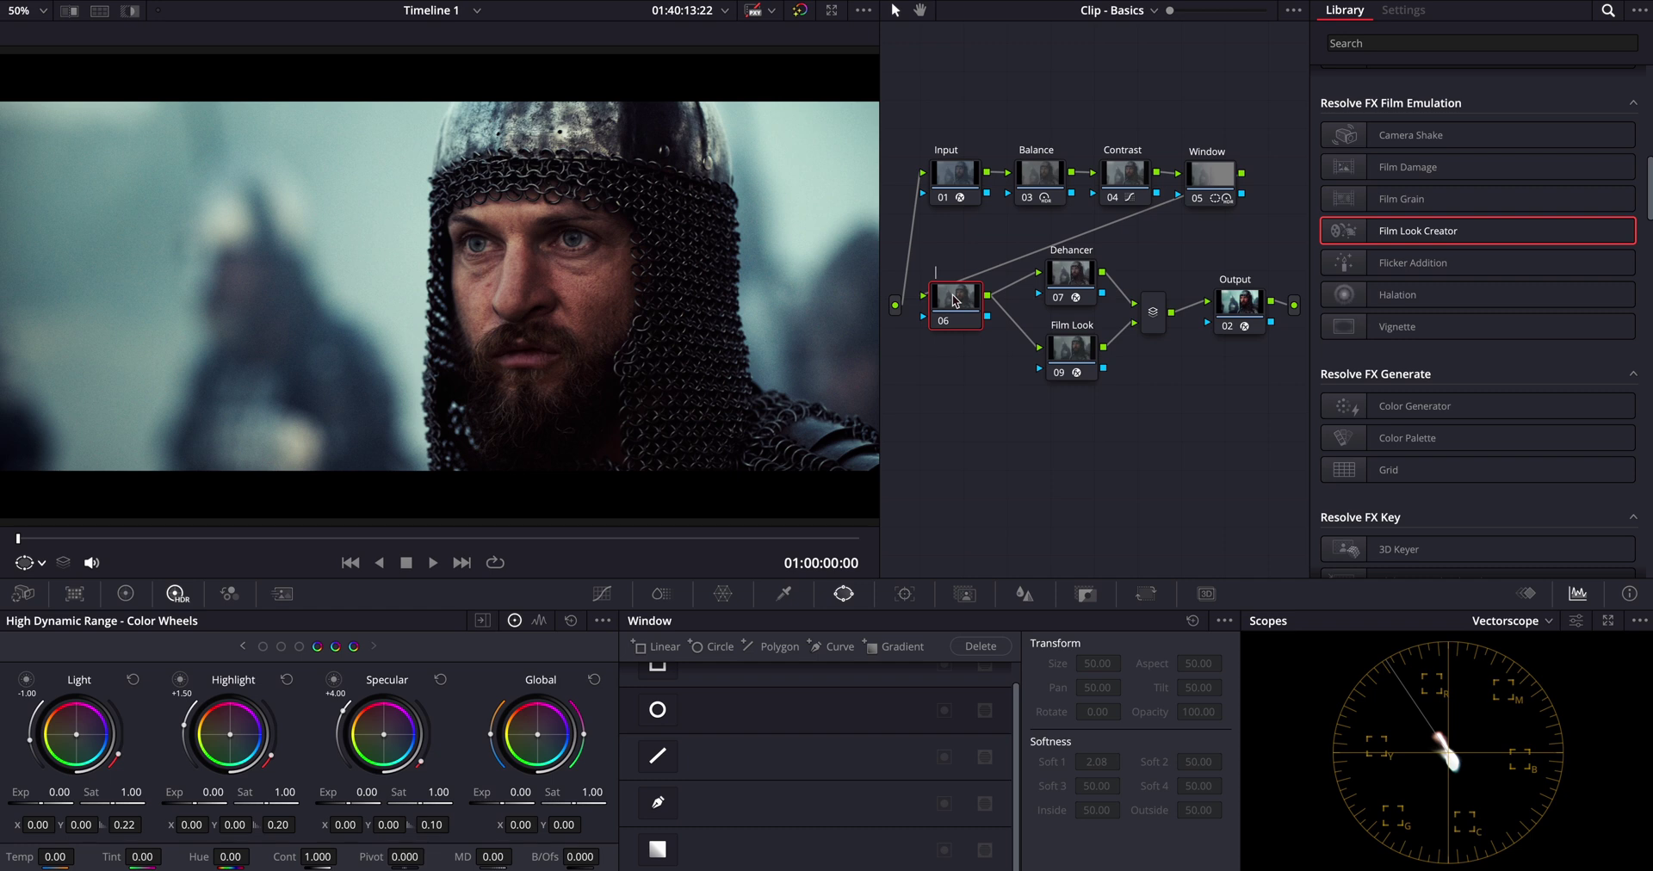
Step: Label node 06 Colorslice and raise the Skin density to 0.08
{"action": "type", "text": "Colorslice"}
{"action": "key", "text": "Return"}
{"action": "left_click", "coordinate": [660, 594]}
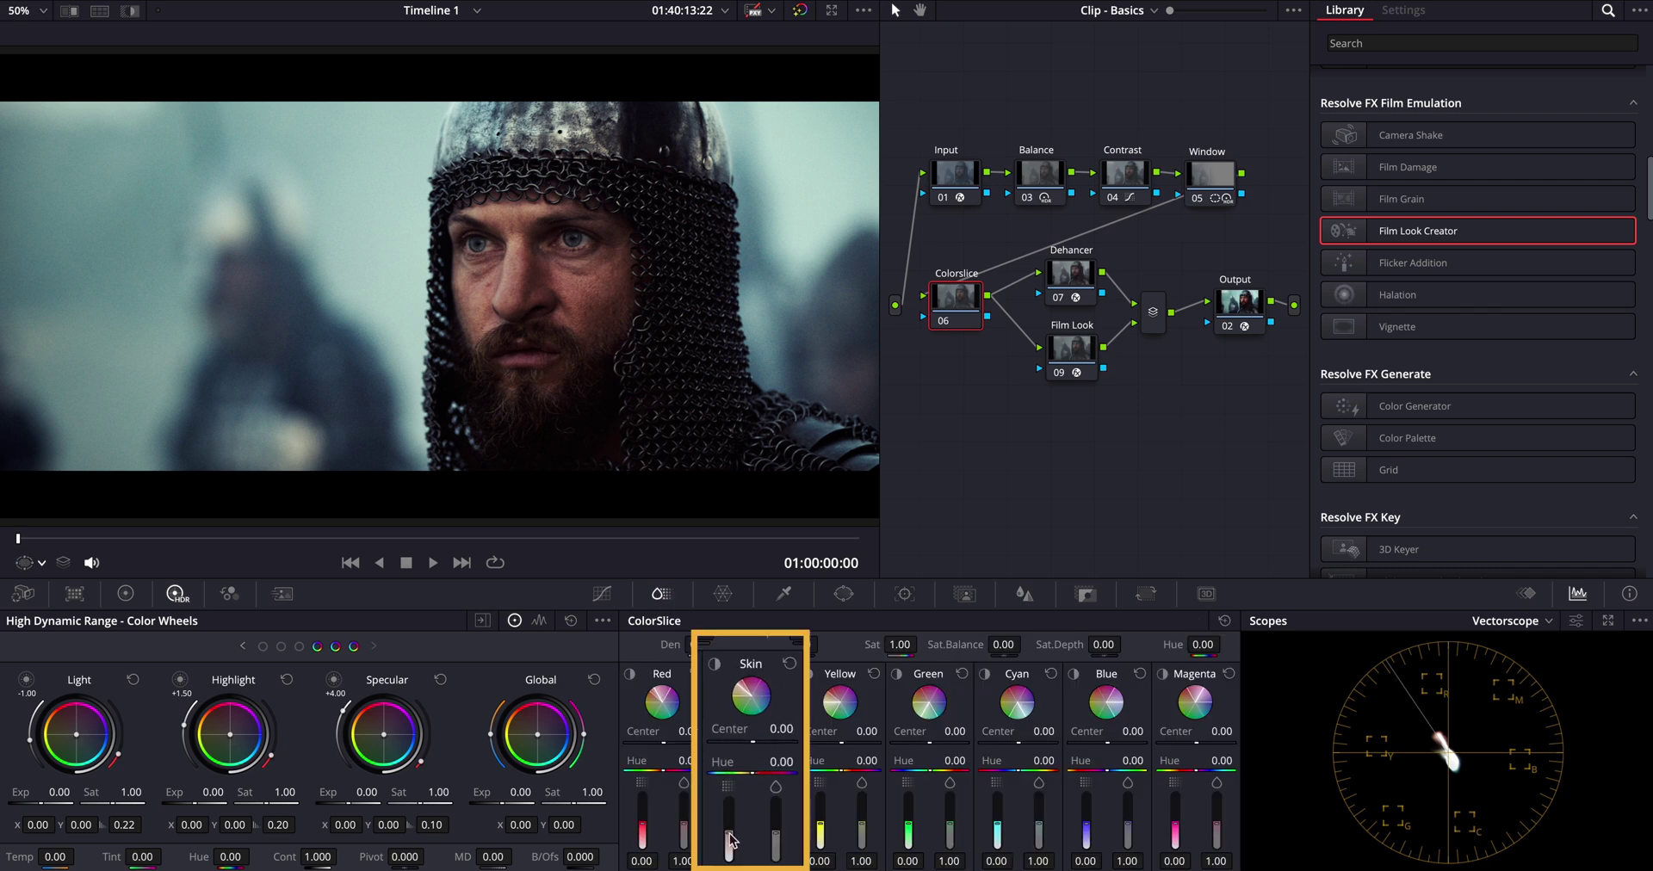
{"action": "left_click_drag", "start_coordinate": [731, 841], "coordinate": [731, 825]}
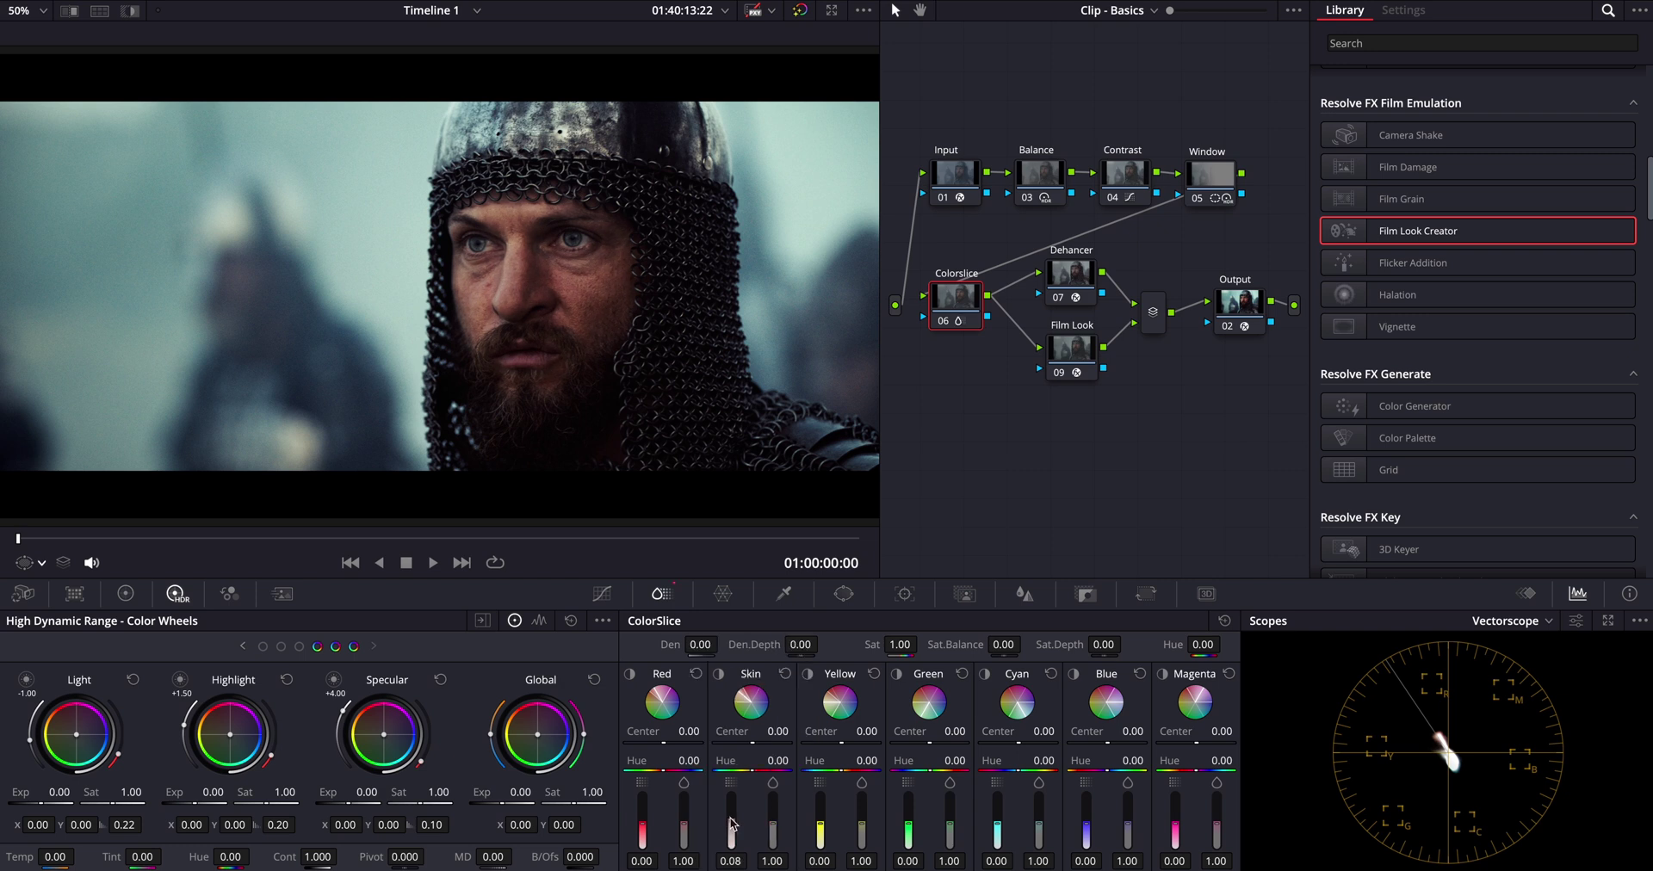